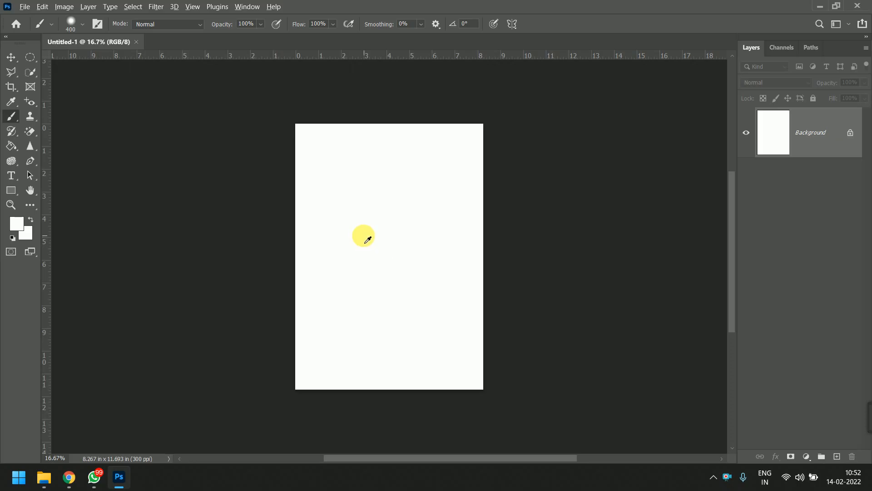
# Enlarge the soft brush to 1100 px and paint a white dab near the middle of the page
pyautogui.keyDown('alt'); pyautogui.rightClick(363, 235); pyautogui.keyUp('alt')
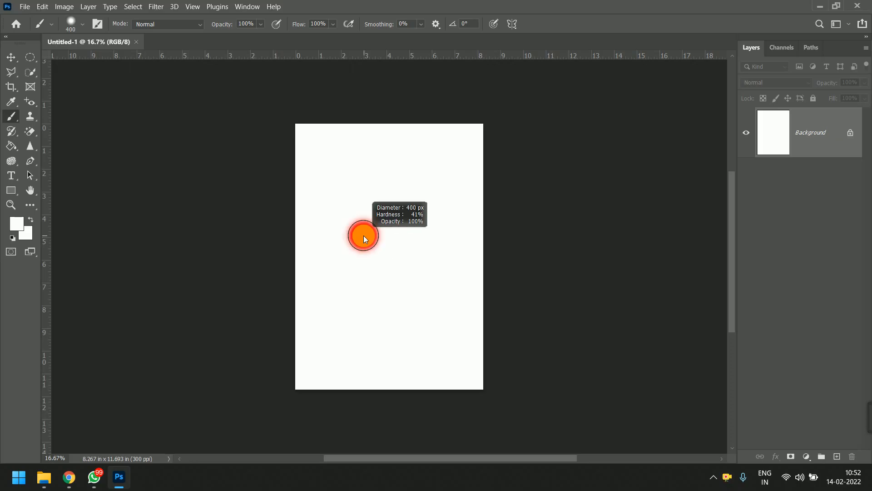
pyautogui.moveTo(363, 235)
pyautogui.mouseDown()
pyautogui.moveTo(422, 230)
pyautogui.moveTo(372, 222)
pyautogui.moveTo(361, 234)
pyautogui.moveTo(374, 235)
pyautogui.moveTo(357, 235)
pyautogui.moveTo(384, 245)
pyautogui.moveTo(337, 236)
pyautogui.moveTo(385, 234)
pyautogui.mouseUp()
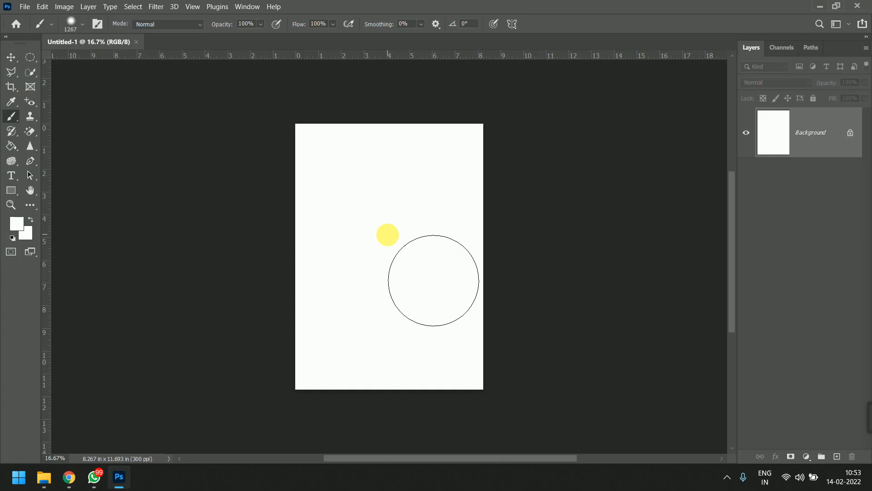
pyautogui.press('[')
pyautogui.press('[')
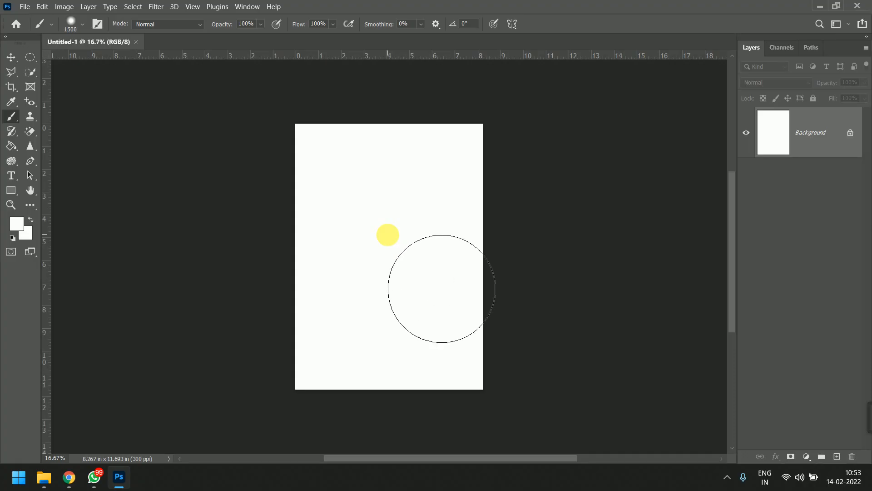
pyautogui.press('[')
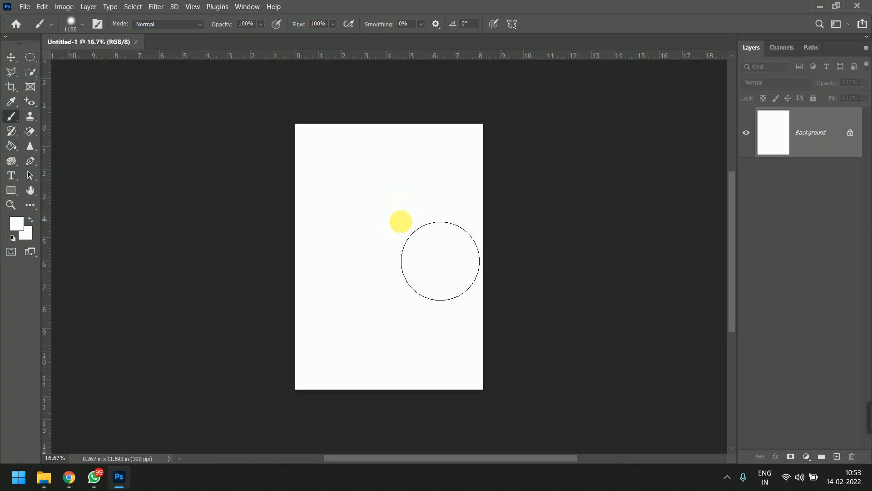
pyautogui.rightClick(376, 234)
pyautogui.click(382, 231)
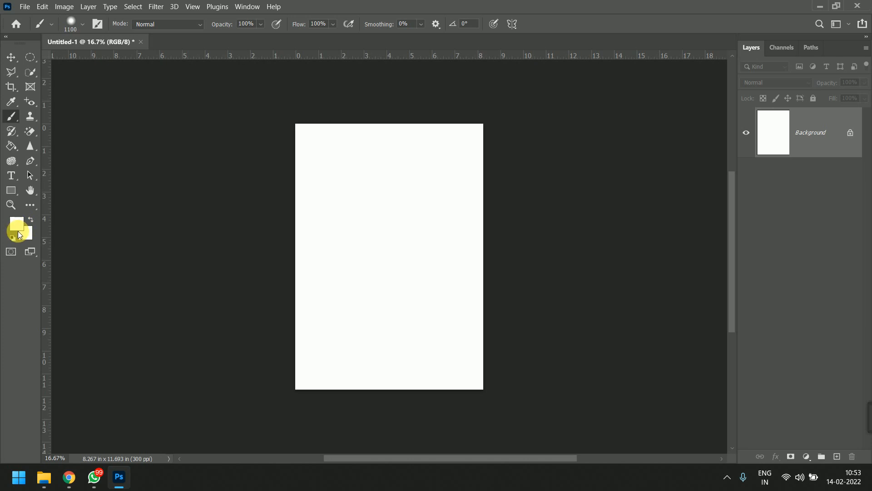
# Show the color sliders, pick blue (RGB 0, 99, 155) and paint one soft dab on the upper half of the page
pyautogui.click(245, 7)
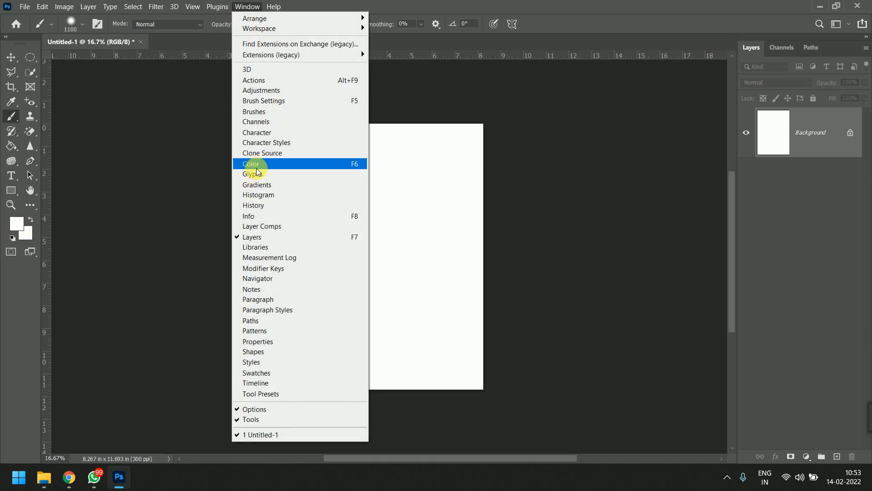
pyautogui.click(256, 164)
pyautogui.click(632, 191)
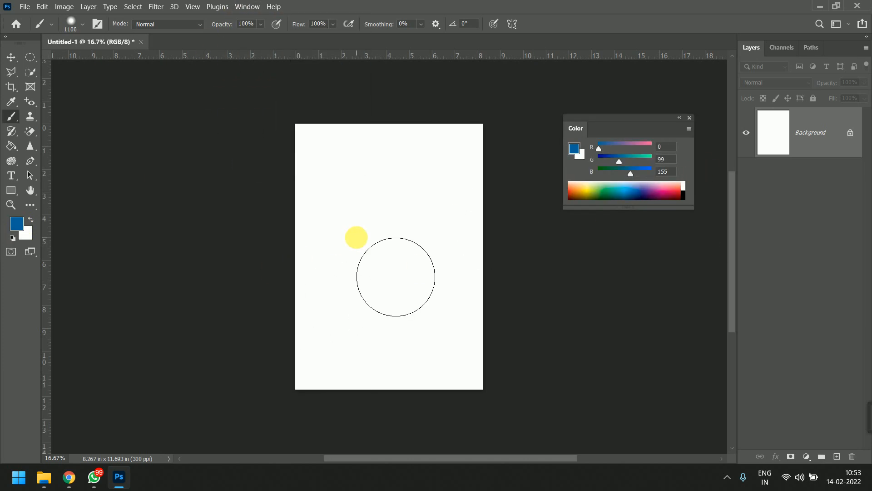
pyautogui.click(356, 237)
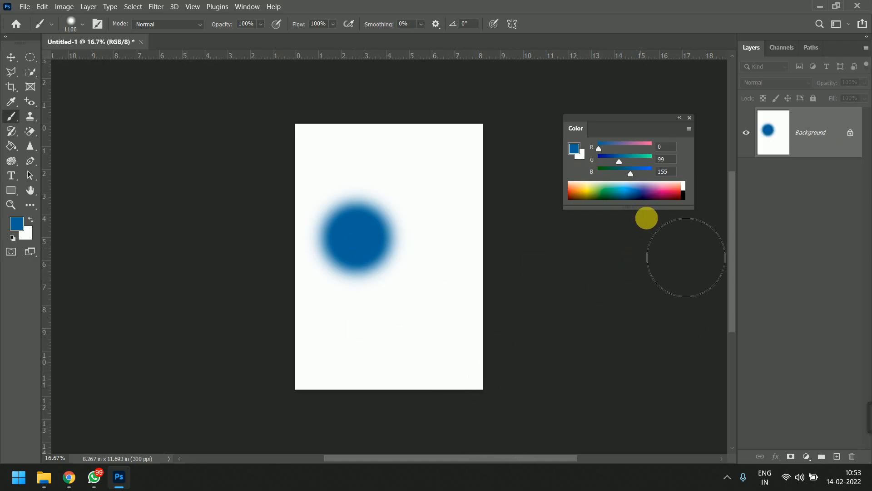
# Paint two purple dabs (RGB 85, 43, 123) around the blue one and a green dab (RGB 0, 115, 62) below it
pyautogui.click(649, 193)
pyautogui.click(327, 157)
pyautogui.click(418, 211)
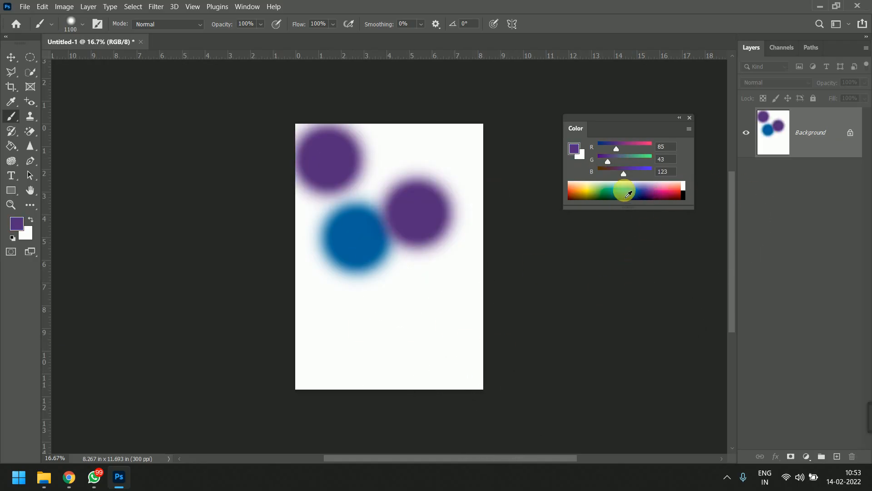
pyautogui.click(627, 193)
pyautogui.click(387, 291)
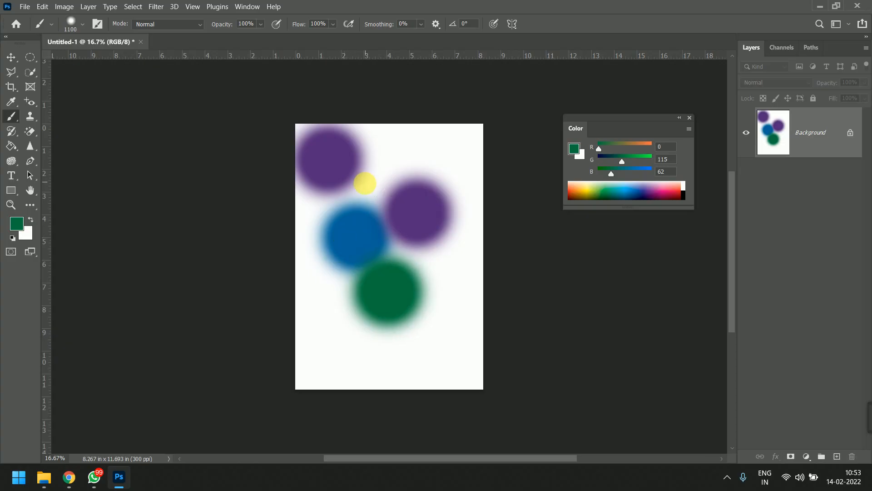
# Set the brush hardness to 100% and paint two sharp-edged green dabs, at the page's upper edge and at its center
pyautogui.rightClick(388, 161)
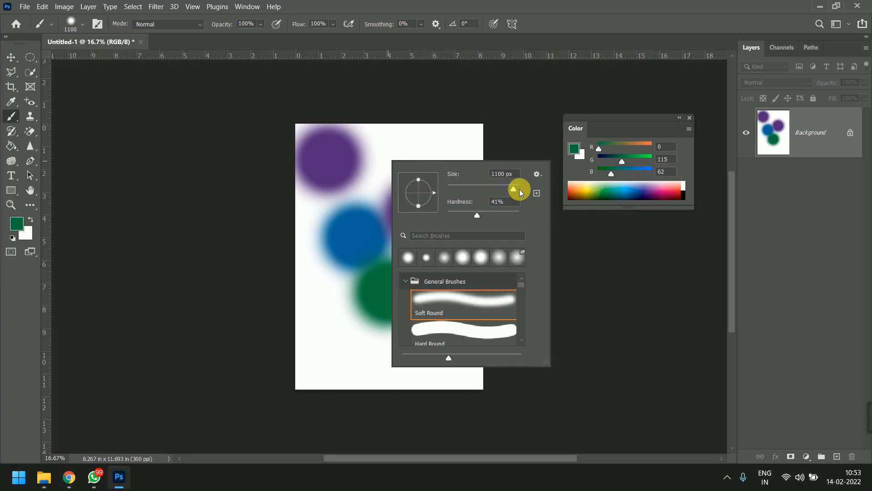
pyautogui.moveTo(479, 195)
pyautogui.mouseDown()
pyautogui.moveTo(518, 197)
pyautogui.moveTo(499, 202)
pyautogui.mouseUp()
pyautogui.rightClick(446, 147)
pyautogui.moveTo(398, 169); pyautogui.dragTo(421, 188)
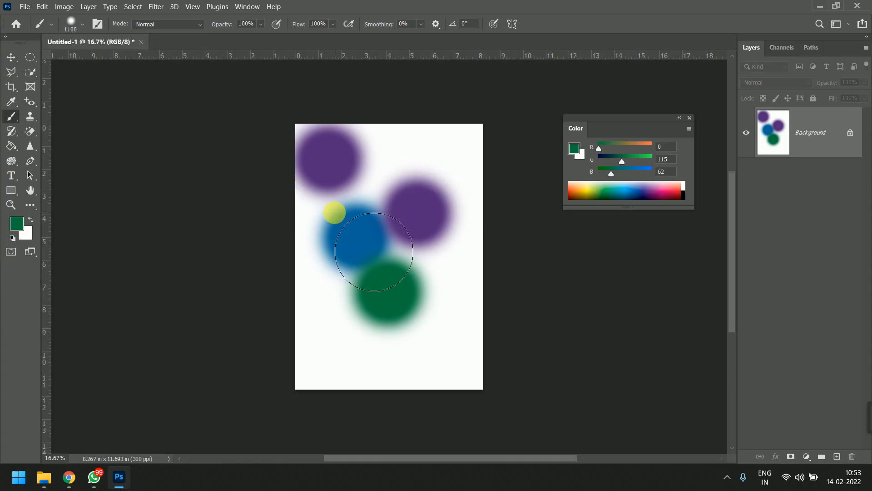
pyautogui.rightClick(336, 211)
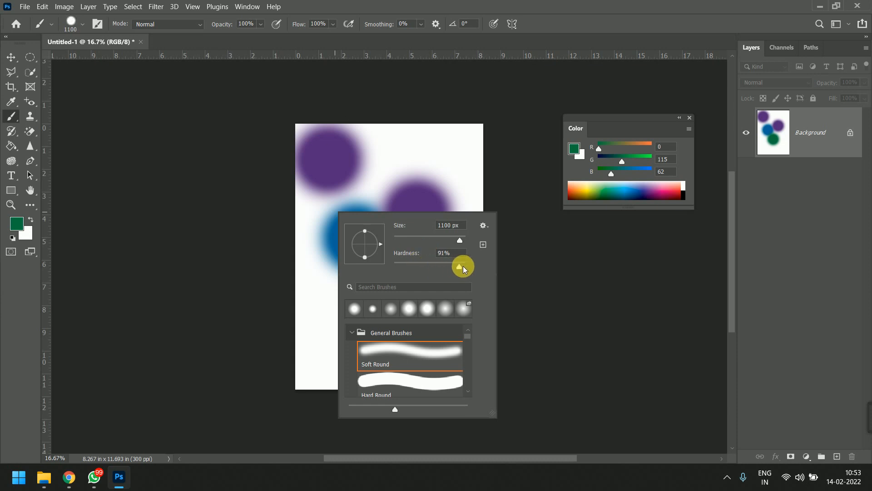
pyautogui.press('Return')
pyautogui.click(409, 144)
pyautogui.click(388, 272)
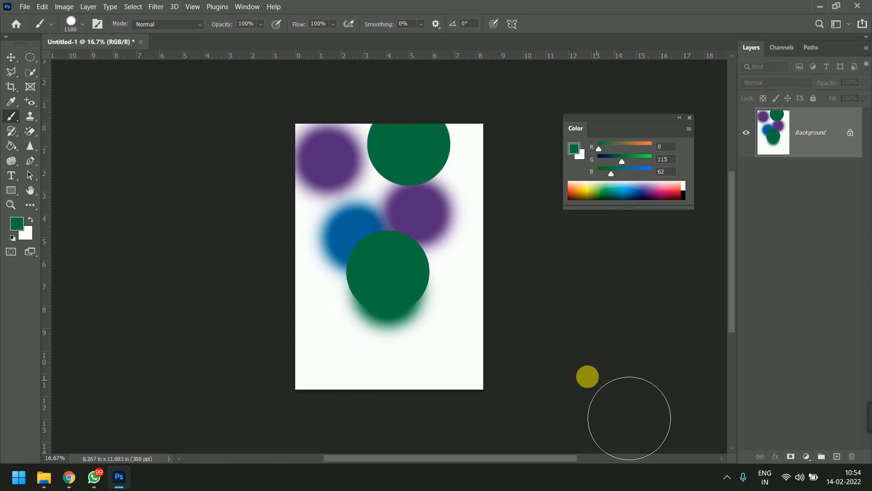
# Set the brush hardness to 0% and paint a fully soft green dab in the page's lower-left area
pyautogui.rightClick(362, 275)
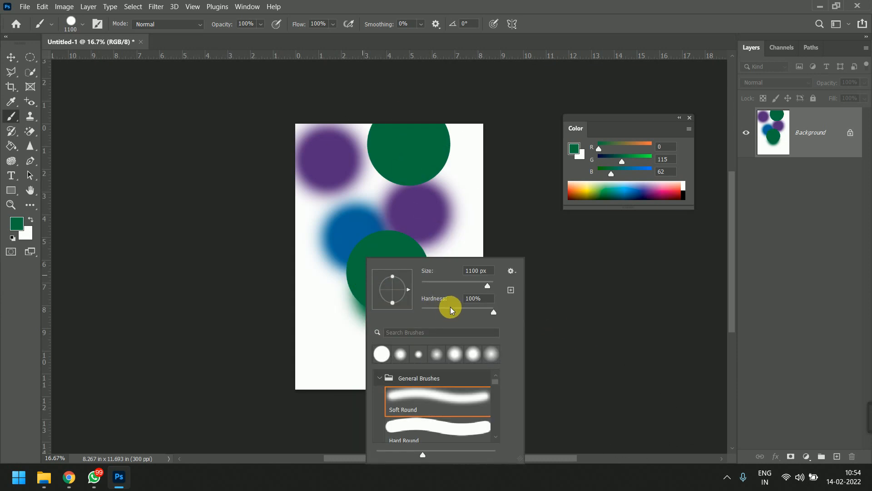
pyautogui.moveTo(450, 312); pyautogui.dragTo(274, 295)
pyautogui.press('Return')
pyautogui.click(323, 350)
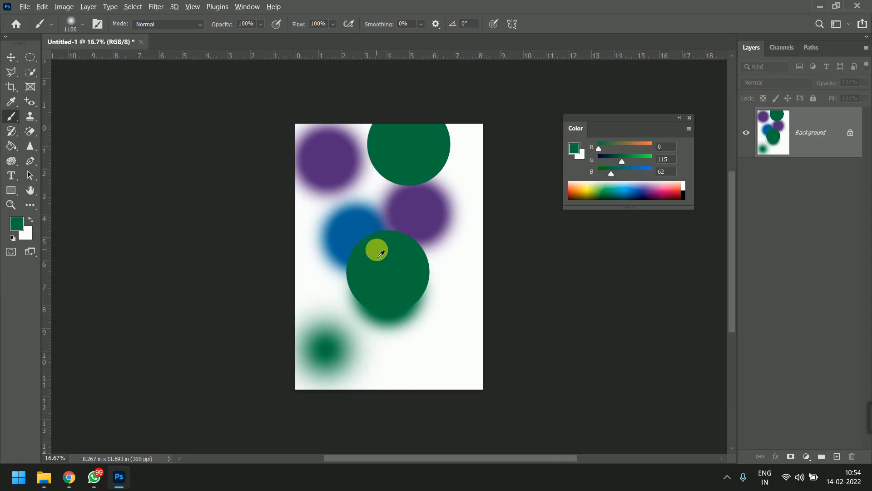
# Resize the soft brush to 754 px and switch to brush preset 56
pyautogui.moveTo(380, 253)
pyautogui.mouseDown()
pyautogui.moveTo(391, 249)
pyautogui.moveTo(368, 254)
pyautogui.moveTo(381, 169)
pyautogui.moveTo(372, 425)
pyautogui.moveTo(387, 188)
pyautogui.moveTo(384, 354)
pyautogui.moveTo(371, 453)
pyautogui.moveTo(393, 194)
pyautogui.moveTo(395, 214)
pyautogui.moveTo(381, 414)
pyautogui.moveTo(375, 169)
pyautogui.moveTo(376, 227)
pyautogui.moveTo(390, 144)
pyautogui.mouseUp()
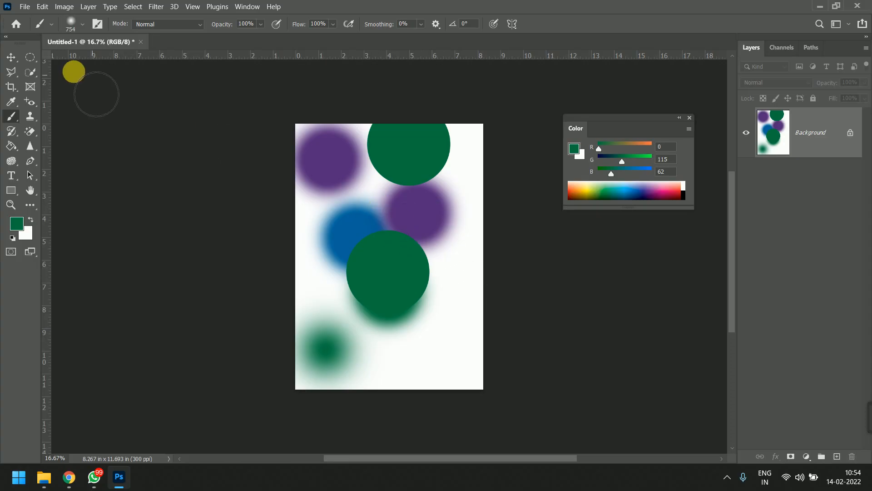
pyautogui.click(82, 23)
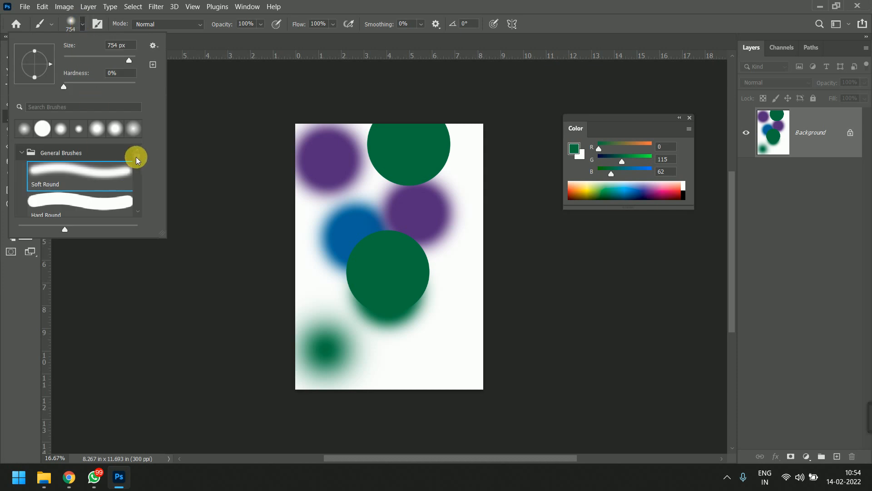
pyautogui.moveTo(137, 160)
pyautogui.mouseDown()
pyautogui.moveTo(137, 198)
pyautogui.moveTo(125, 202)
pyautogui.mouseUp()
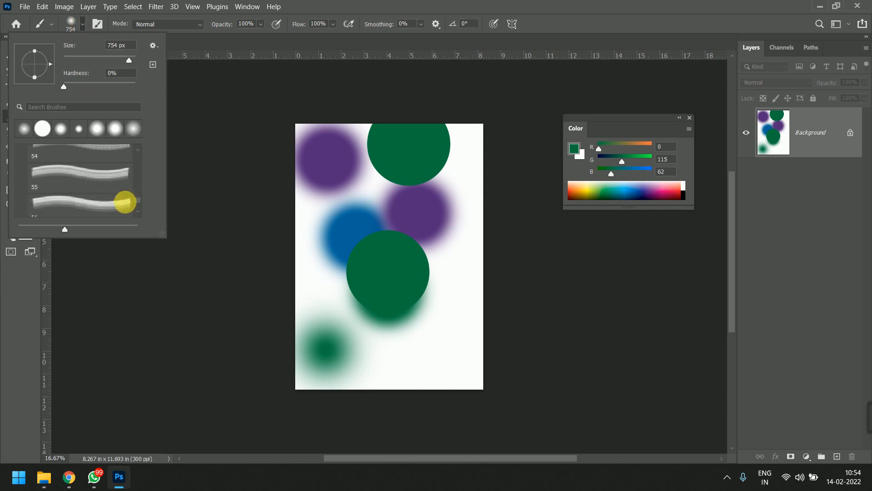
pyautogui.click(123, 203)
pyautogui.rightClick(394, 221)
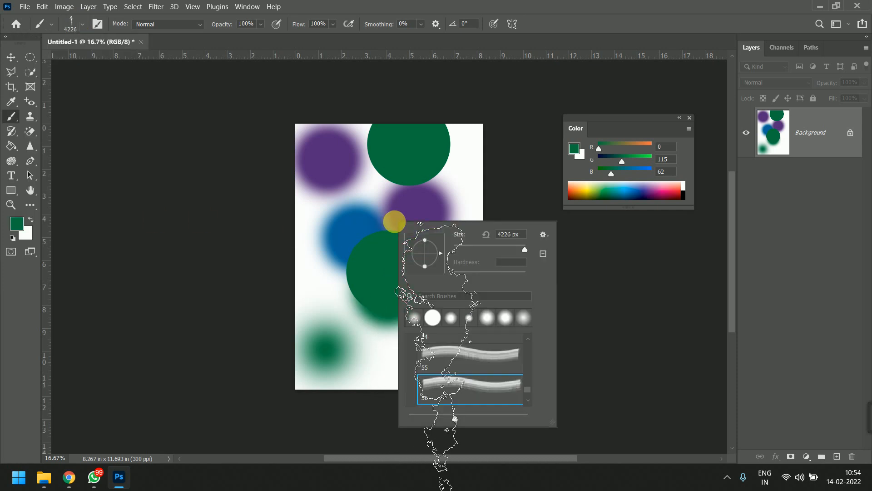
pyautogui.click(506, 248)
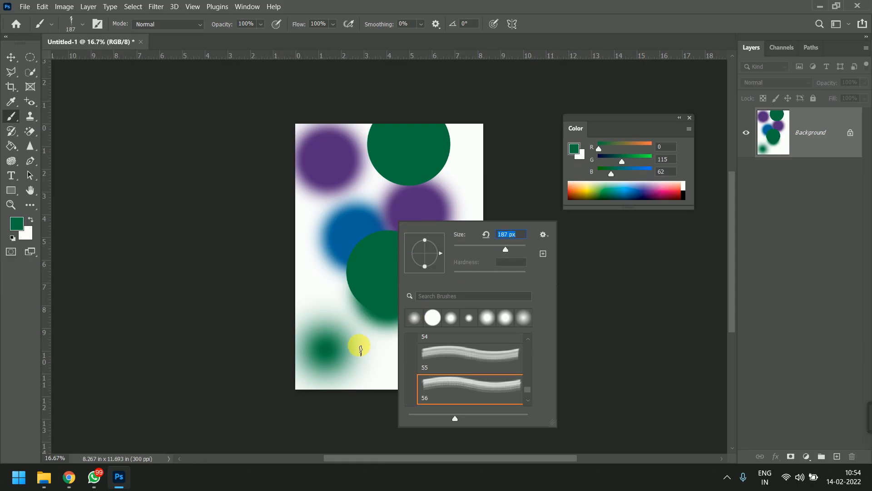
pyautogui.press('Escape')
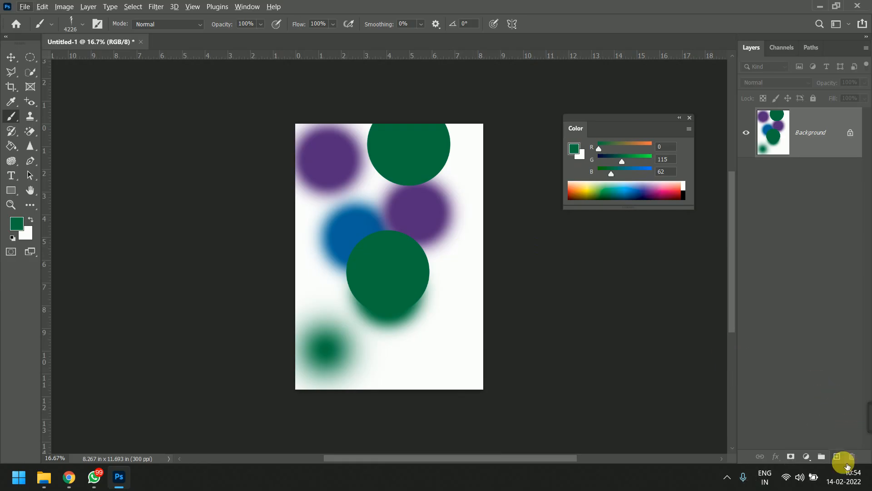
# Add a layer with the Background hidden and stamp a green smoke plume on it with the brush at 3093 px
pyautogui.click(837, 456)
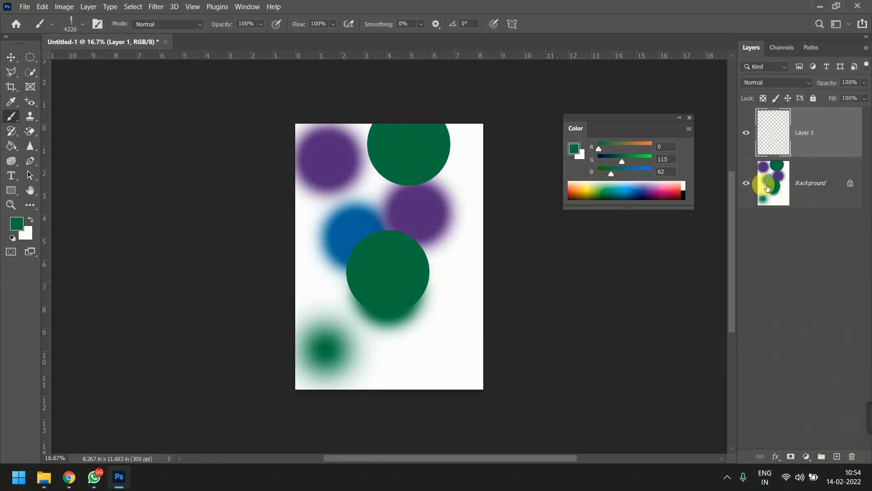
pyautogui.click(746, 183)
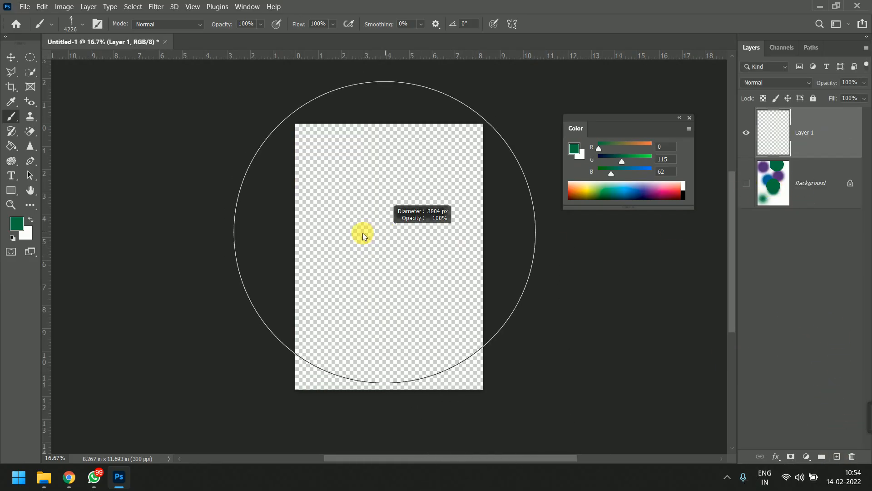
pyautogui.moveTo(363, 235)
pyautogui.mouseDown()
pyautogui.moveTo(332, 245)
pyautogui.moveTo(377, 245)
pyautogui.mouseUp()
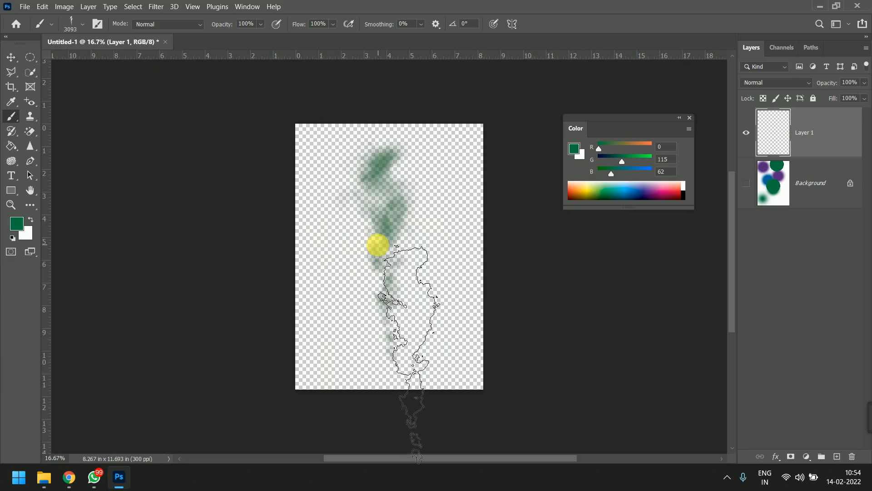
# Add another layer filled with white and place it beneath the green smoke layer
pyautogui.scroll(1, 356, 209)
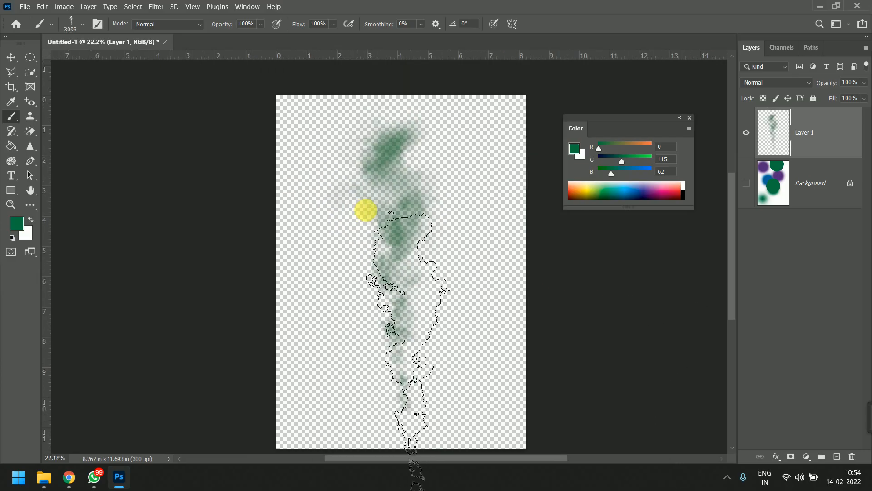
pyautogui.click(837, 456)
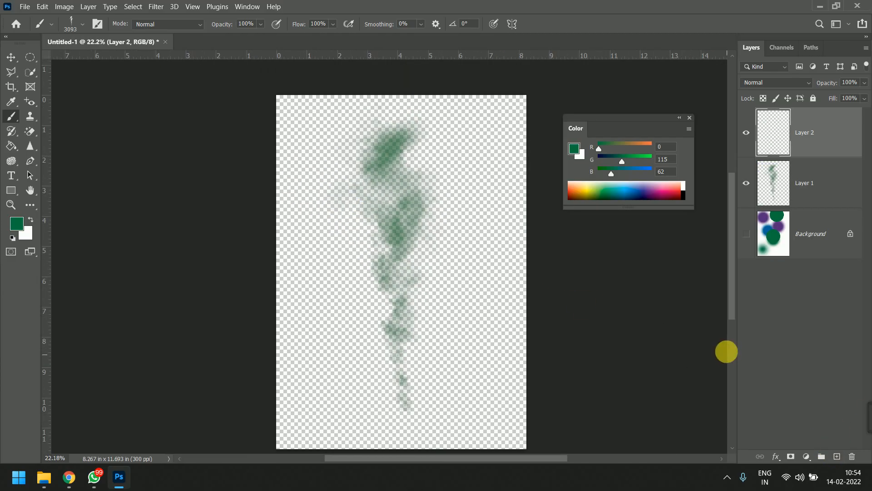
pyautogui.hotkey('ctrl', 'BackSpace')
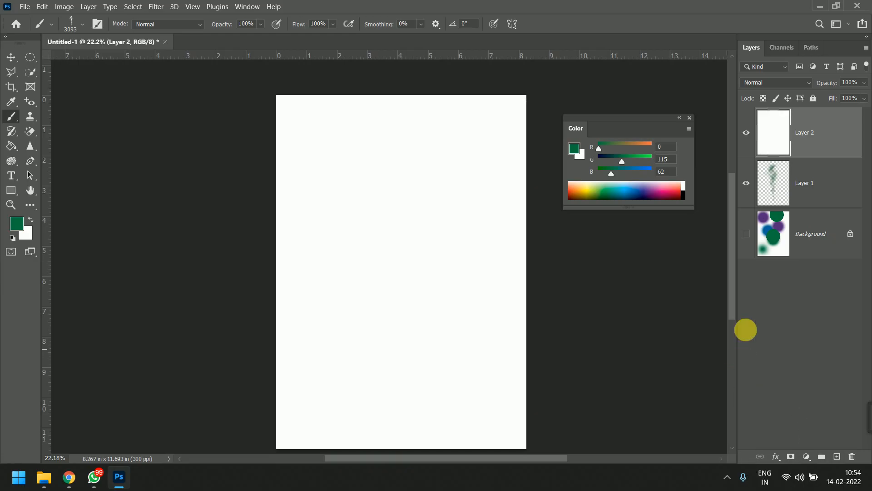
pyautogui.moveTo(804, 142); pyautogui.dragTo(827, 200)
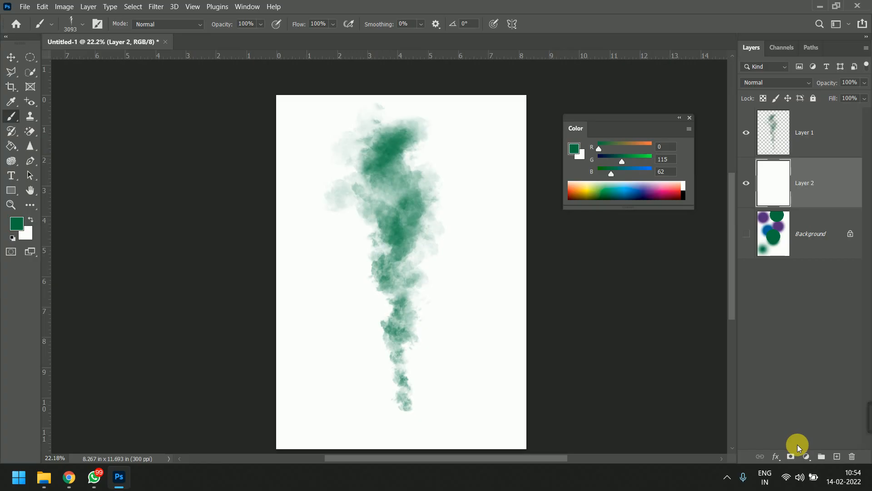
# Stamp a yellow smoke plume (RGB 248, 224, 0) left of the green one and a pink plume (RGB 225, 12, 125) right of it
pyautogui.click(590, 195)
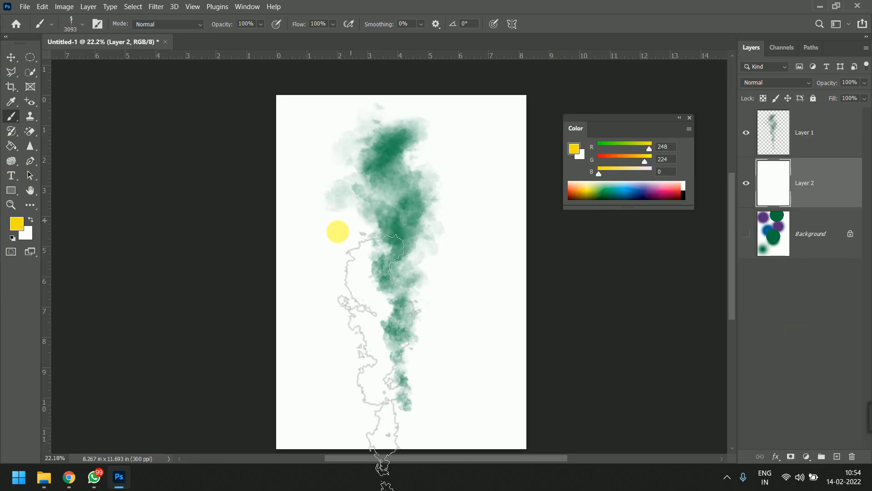
pyautogui.click(315, 267)
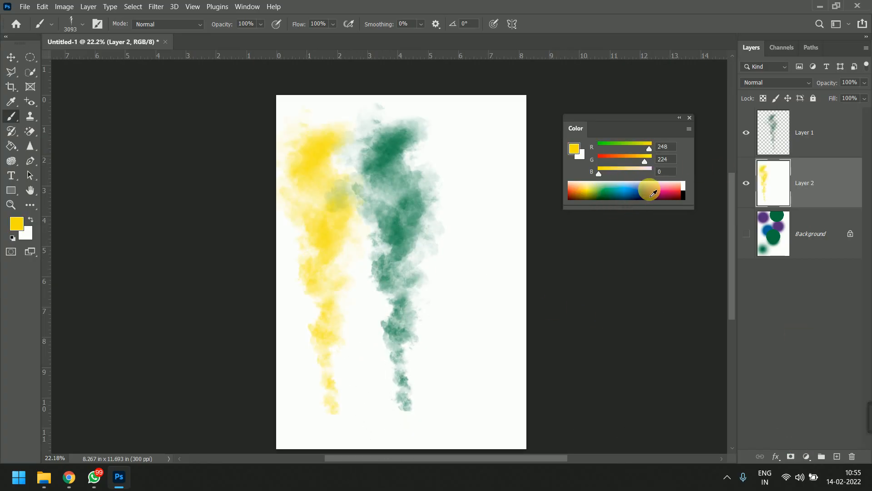
pyautogui.click(669, 191)
pyautogui.click(495, 260)
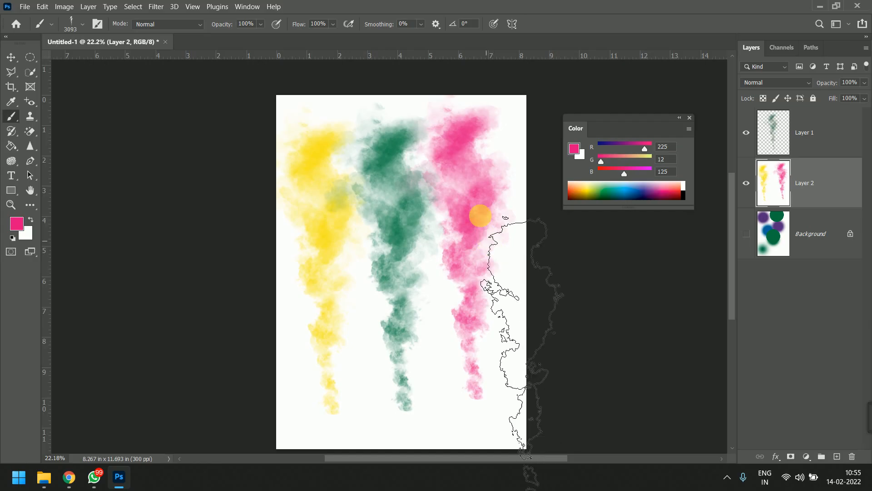
# Switch to brush preset 51 and reduce its size to 149 px
pyautogui.click(82, 24)
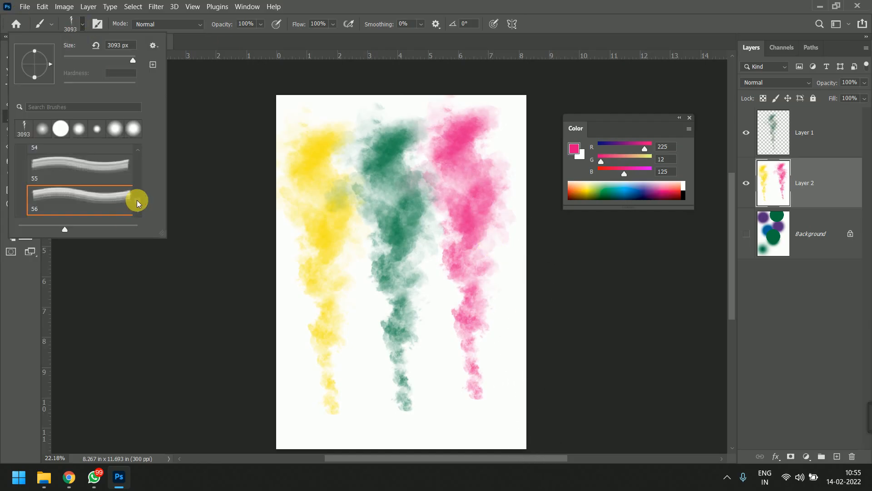
pyautogui.scroll(3, 138, 200)
pyautogui.click(86, 194)
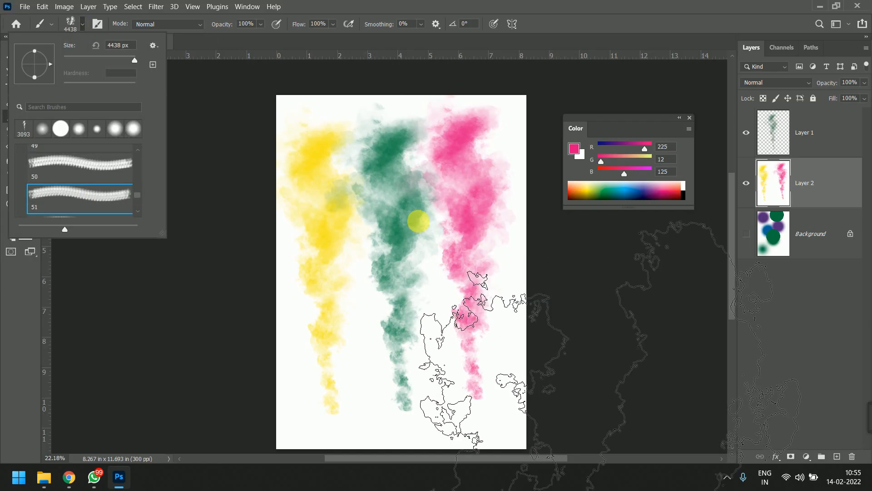
pyautogui.rightClick(418, 221)
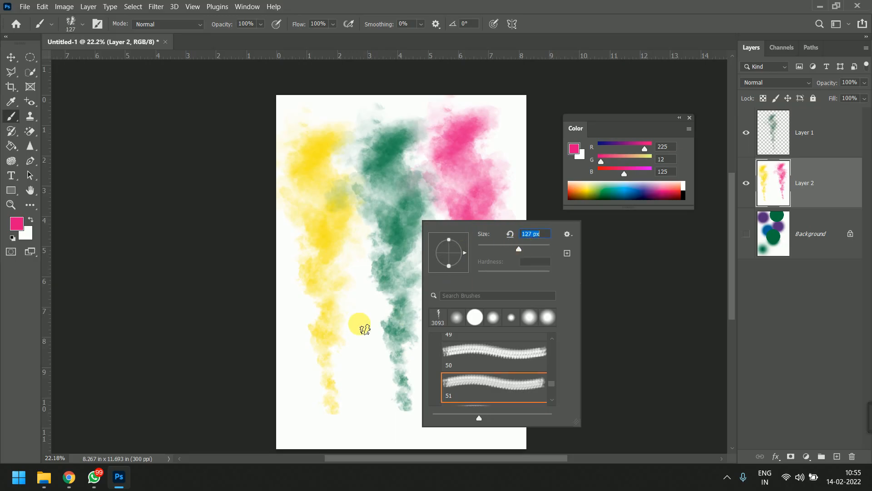
pyautogui.click(522, 246)
# Replace a small pink test dab with a large pink smoke stamp at 971 px between the lower yellow and green plumes
pyautogui.click(366, 375)
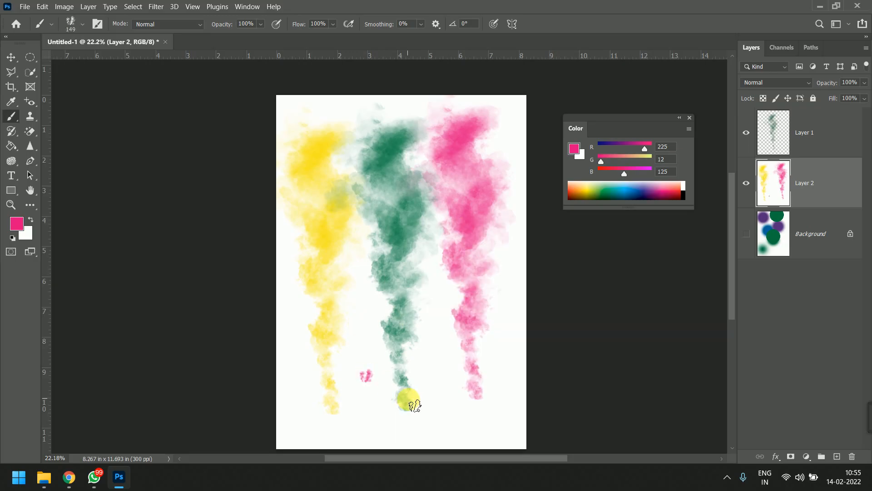
pyautogui.hotkey('ctrl', 'z')
pyautogui.moveTo(372, 403)
pyautogui.mouseDown()
pyautogui.moveTo(382, 383)
pyautogui.moveTo(417, 389)
pyautogui.moveTo(363, 368)
pyautogui.mouseUp()
pyautogui.click(363, 368)
pyautogui.scroll(5, 409, 402)
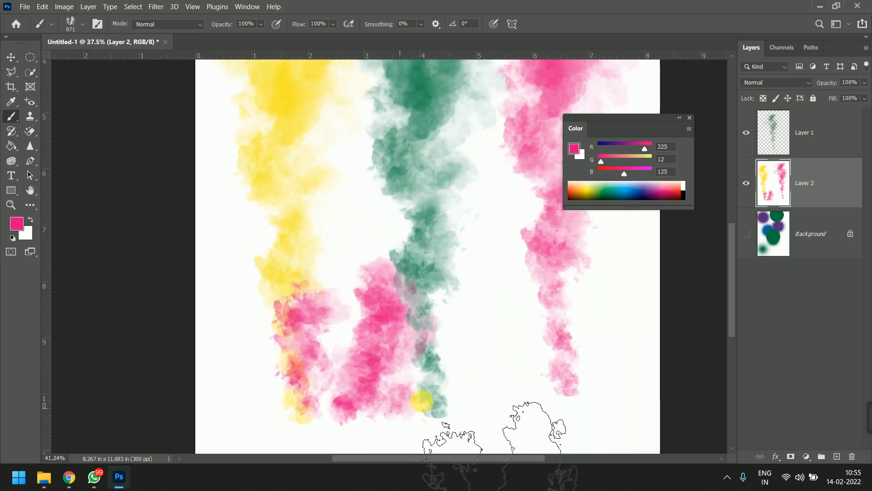
pyautogui.scroll(-4, 500, 269)
pyautogui.scroll(4, 502, 295)
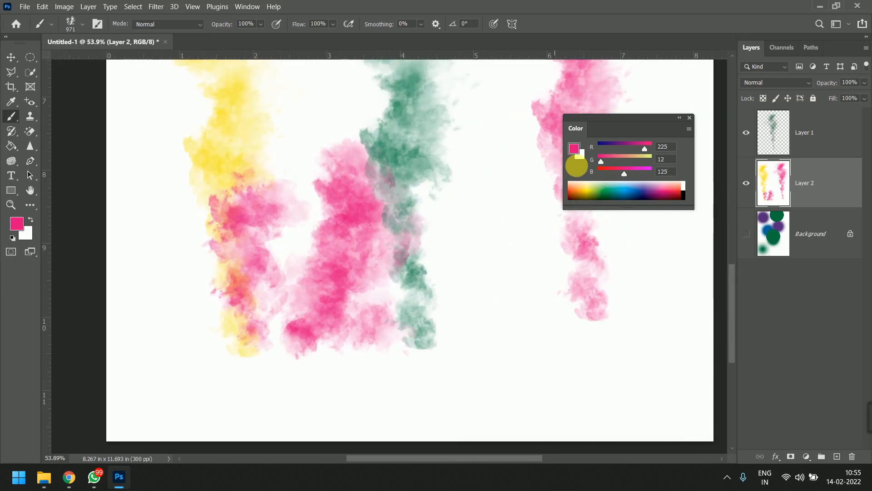
# Enlarge the brush to 1230 px and stamp green smoke (RGB 0, 123, 64) in the page's lower right corner
pyautogui.moveTo(505, 273); pyautogui.dragTo(562, 250)
pyautogui.click(587, 195)
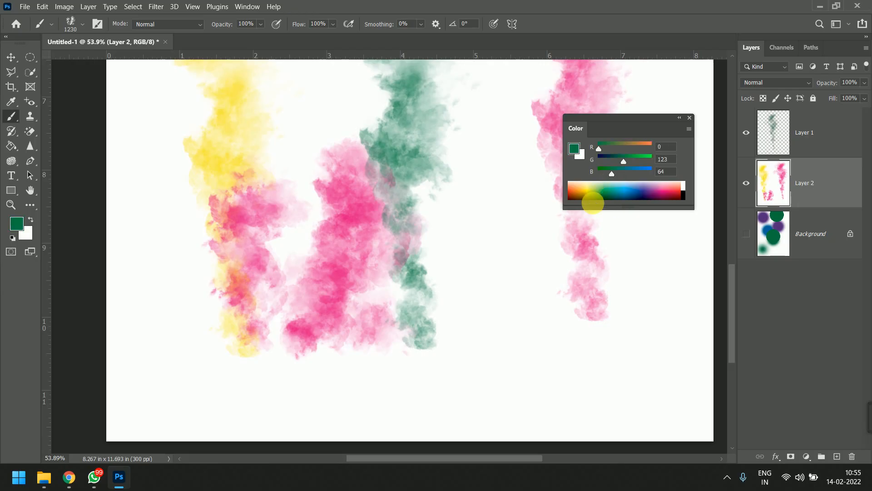
pyautogui.click(631, 391)
pyautogui.scroll(-5, 591, 364)
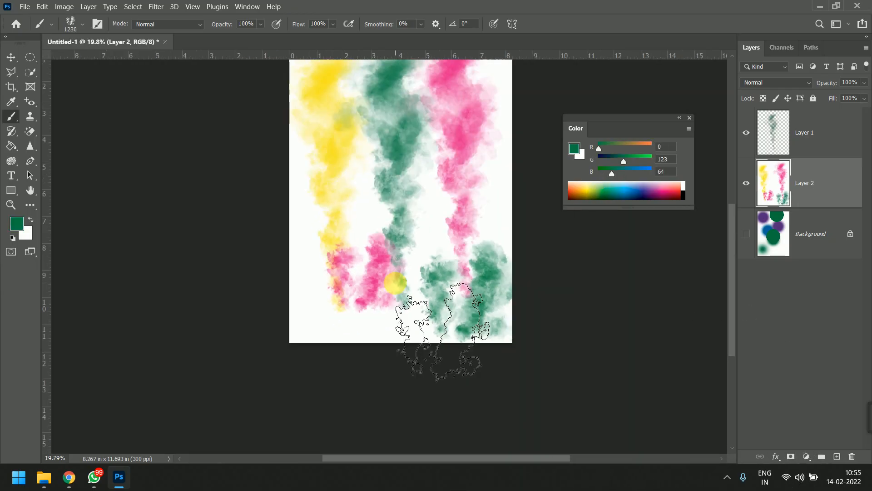
# Stamp red smoke (RGB 224, 31, 38) over the middle of the green and pink plumes
pyautogui.click(574, 156)
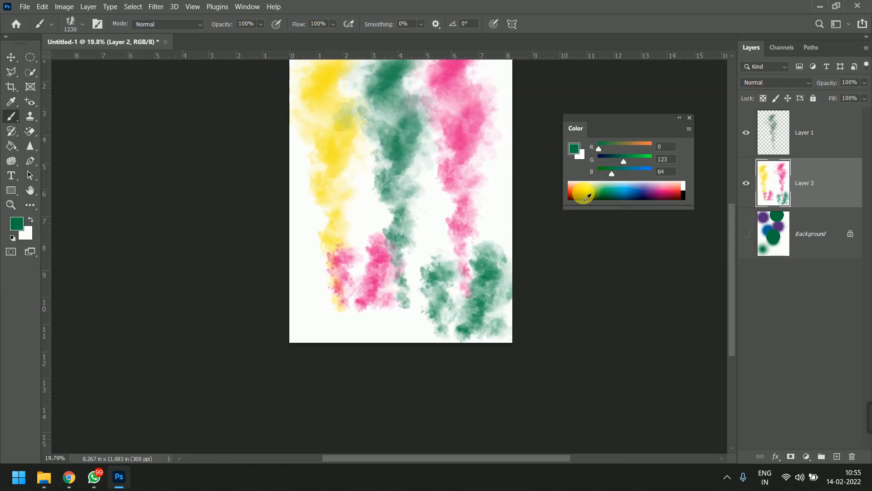
pyautogui.click(569, 194)
pyautogui.click(432, 195)
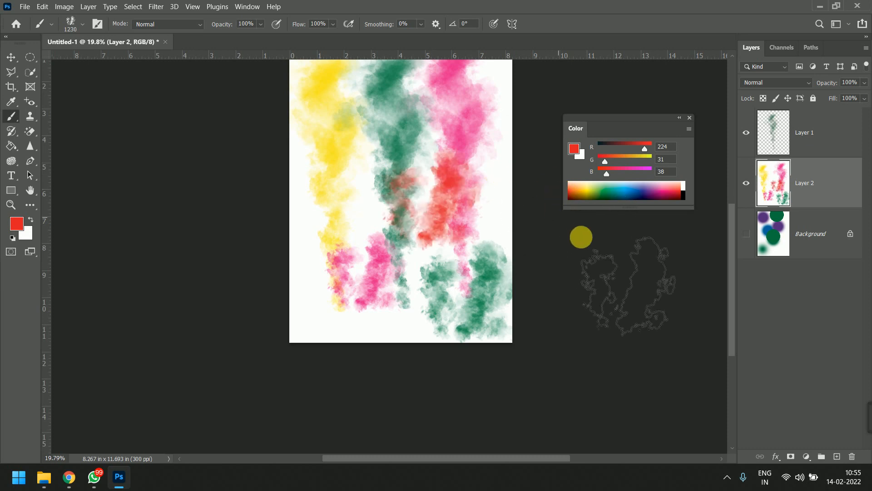
pyautogui.scroll(2, 474, 265)
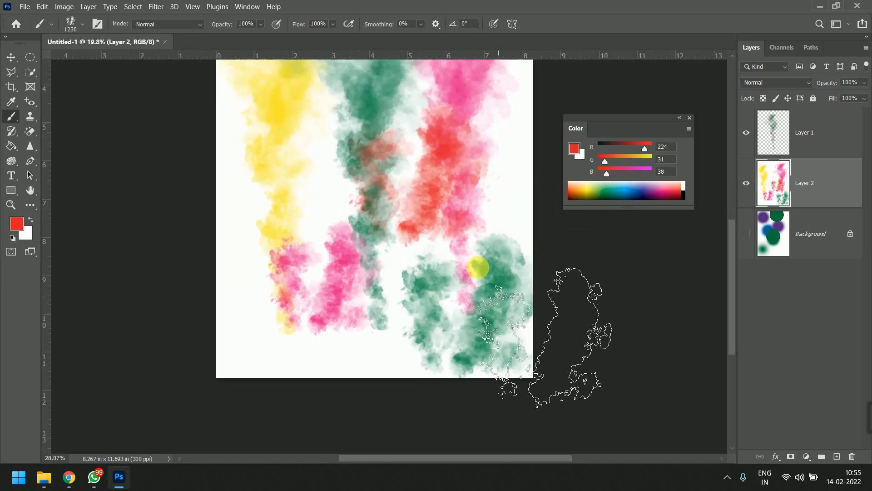
pyautogui.scroll(-1, 478, 267)
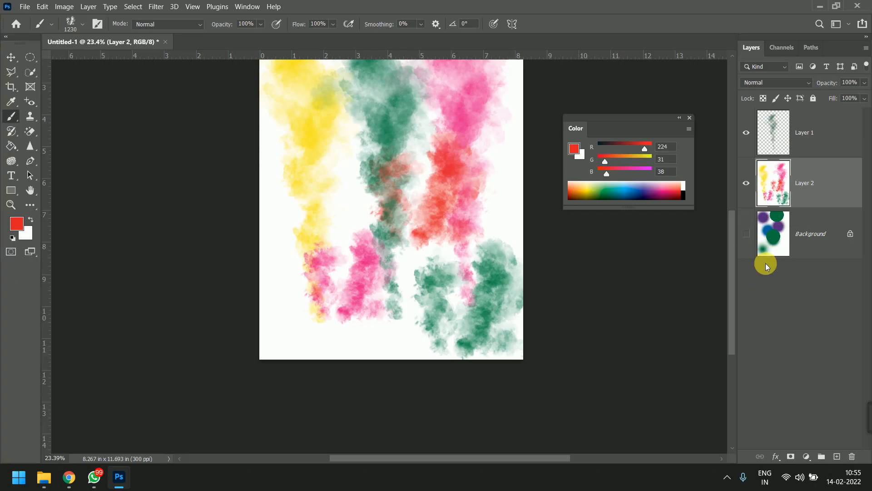
# Add a white-filled layer above Layer 2 and an empty layer on top of it, and hide Layer 1
pyautogui.hotkey('ctrl', 'shift', 'n')
pyautogui.press('Return')
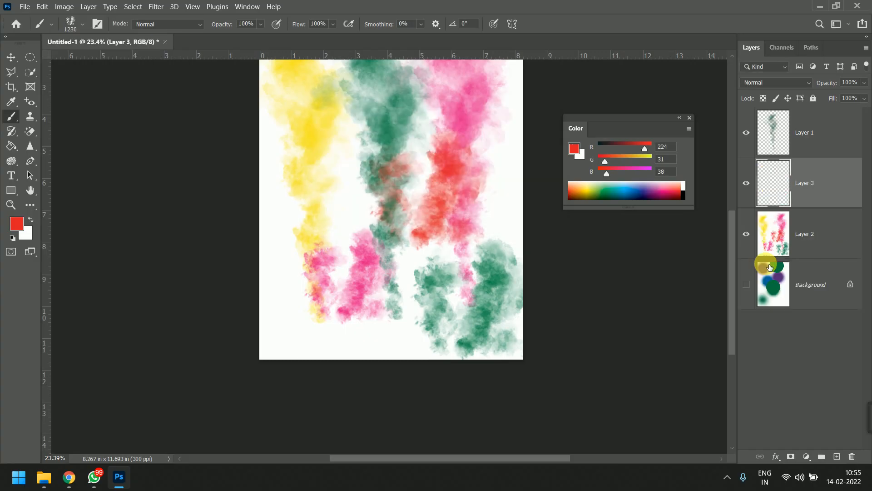
pyautogui.hotkey('ctrl', 'BackSpace')
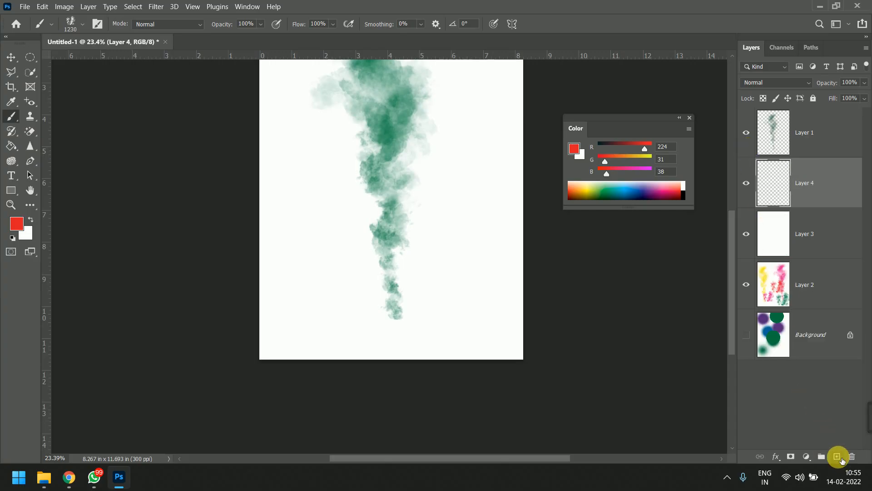
pyautogui.click(747, 134)
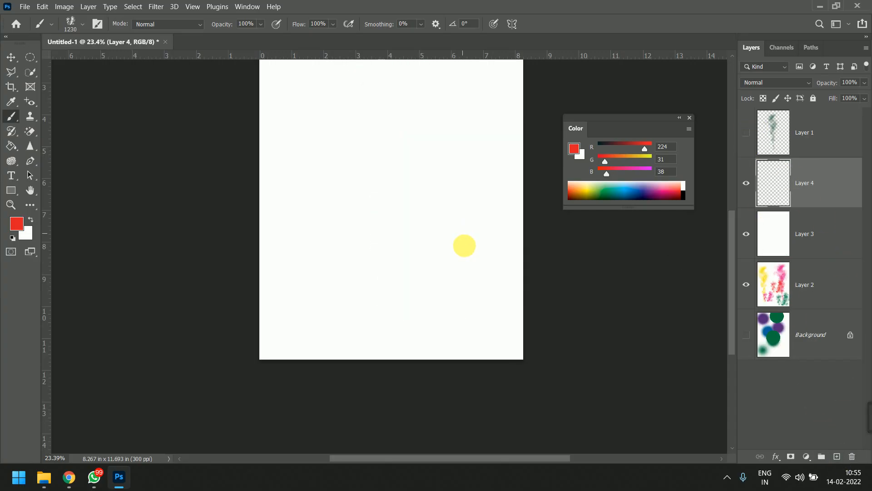
pyautogui.scroll(-5, 463, 243)
pyautogui.scroll(3, 425, 190)
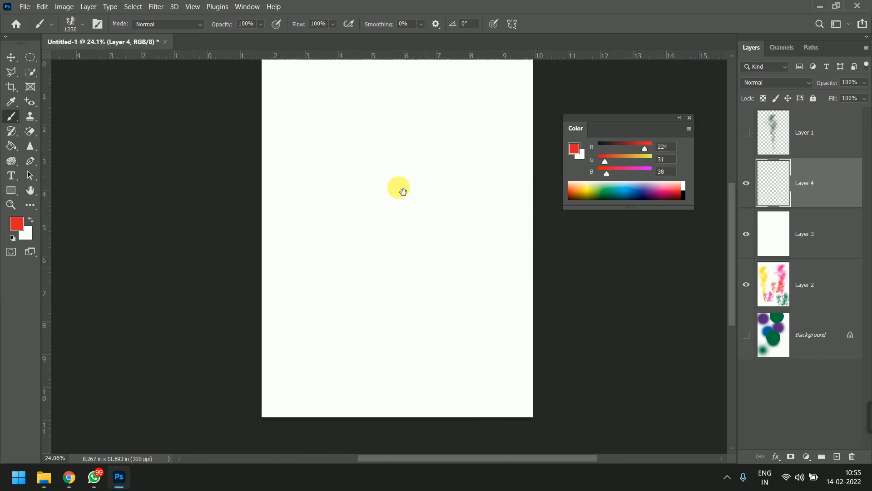
pyautogui.scroll(2, 408, 177)
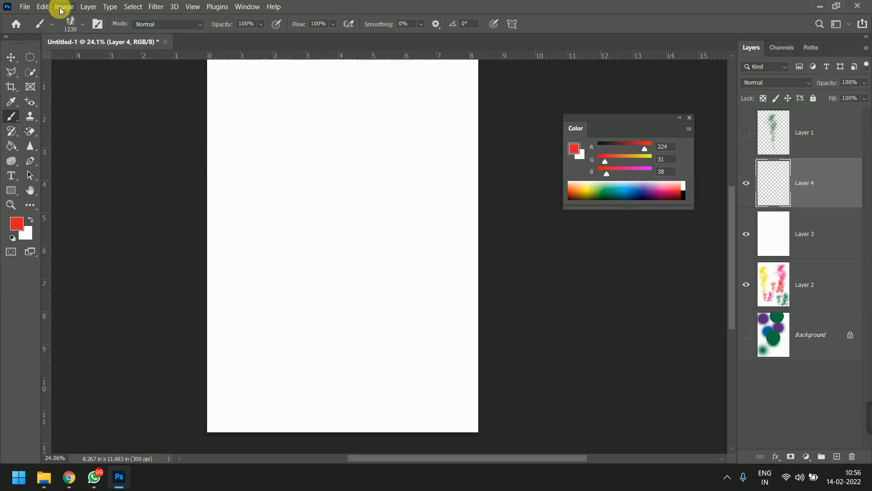
pyautogui.click(78, 24)
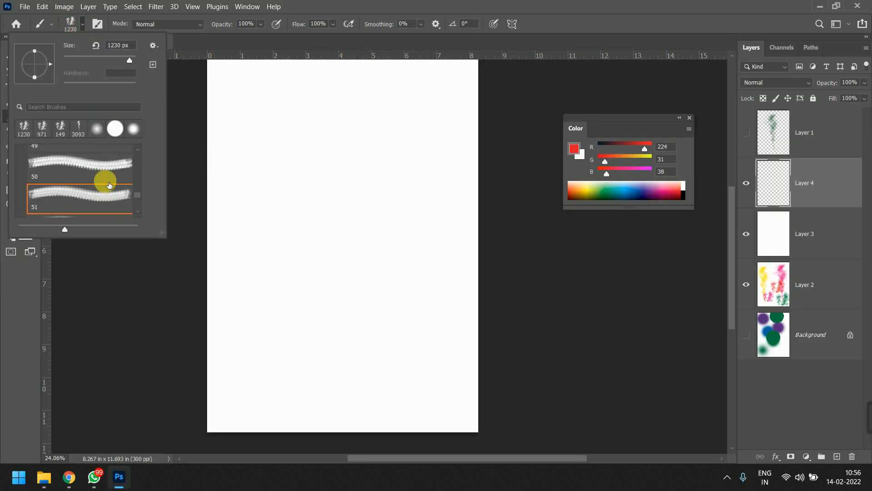
pyautogui.scroll(-3, 132, 203)
pyautogui.scroll(10, 138, 181)
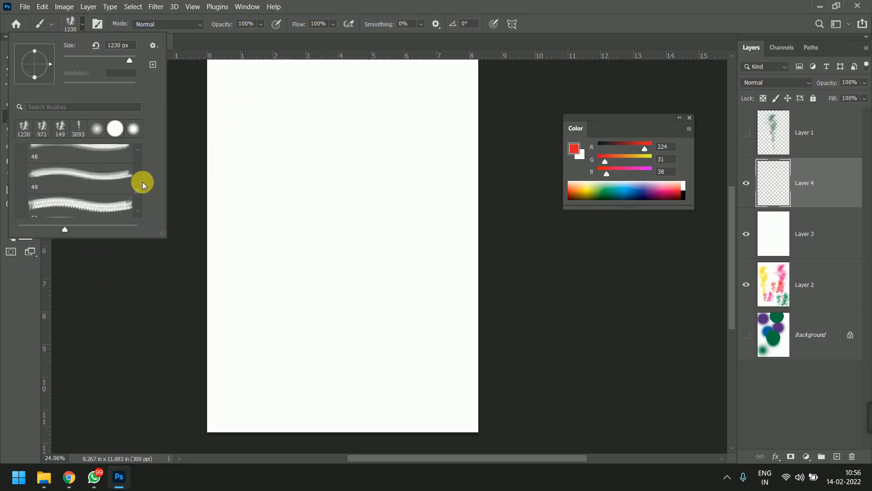
pyautogui.click(317, 8)
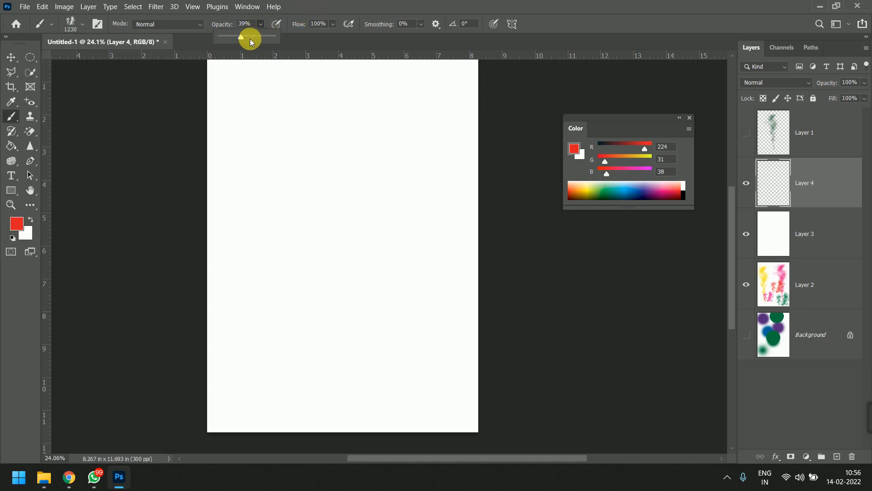
# Stamp red smoke mid-page at 39% brush opacity, and stamp it again below at 100% opacity and 43% flow
pyautogui.click(390, 244)
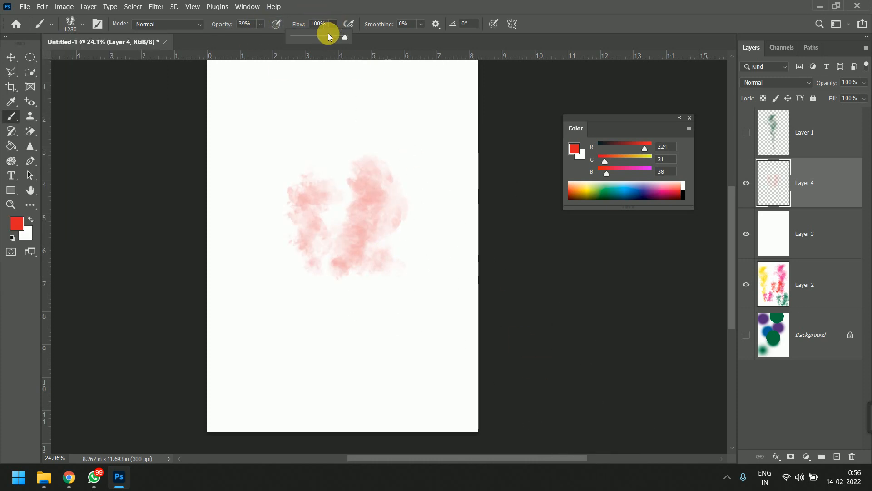
pyautogui.click(260, 26)
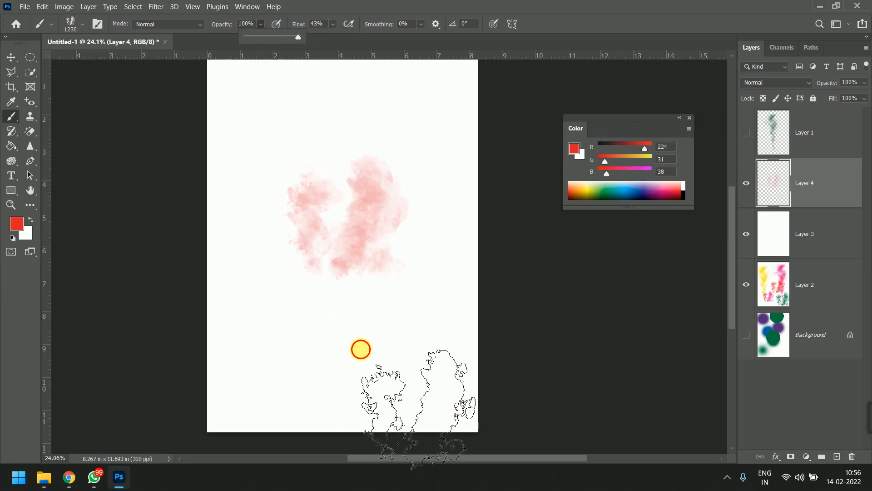
pyautogui.click(360, 350)
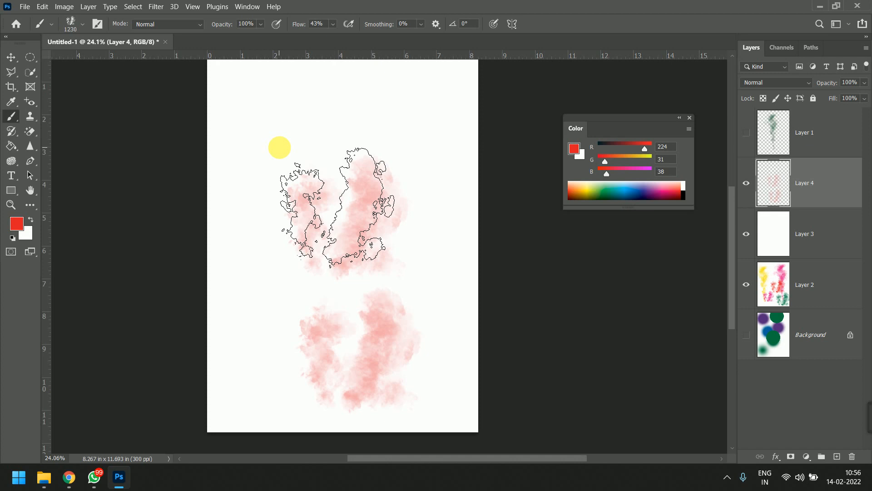
pyautogui.hotkey('ctrl', 'd')
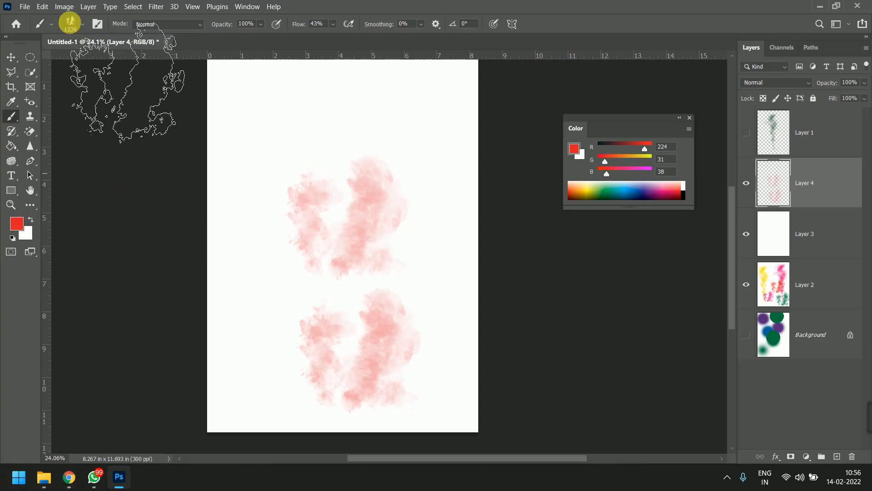
pyautogui.click(83, 23)
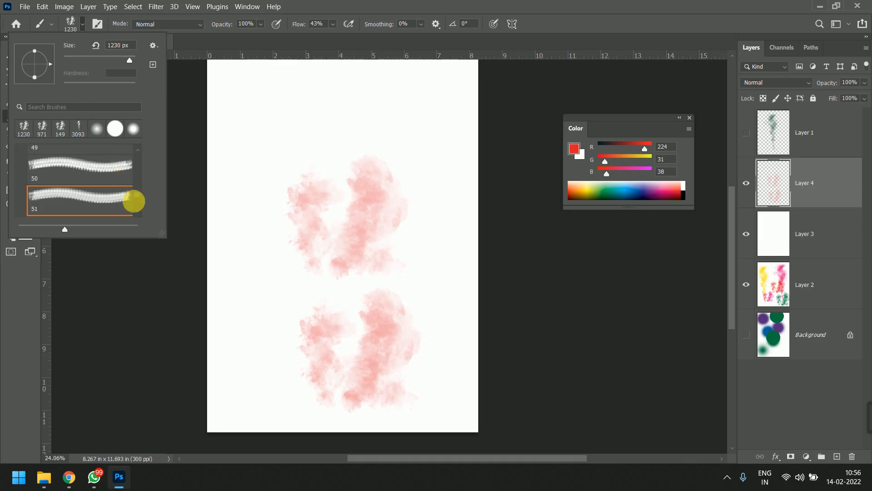
pyautogui.scroll(-2, 138, 195)
pyautogui.scroll(-3, 141, 198)
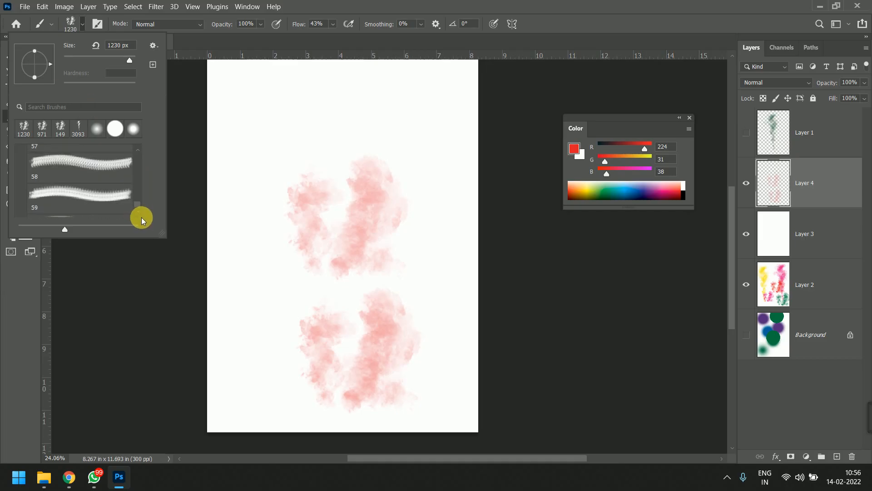
# Switch to the Chrome window and search Google for "photoshop brushes download"
pyautogui.click(72, 477)
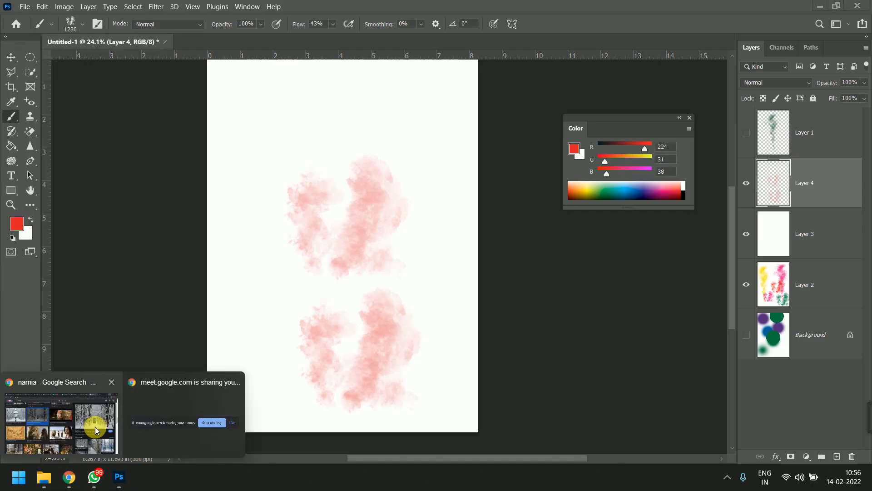
pyautogui.click(95, 427)
pyautogui.click(554, 29)
pyautogui.write('g')
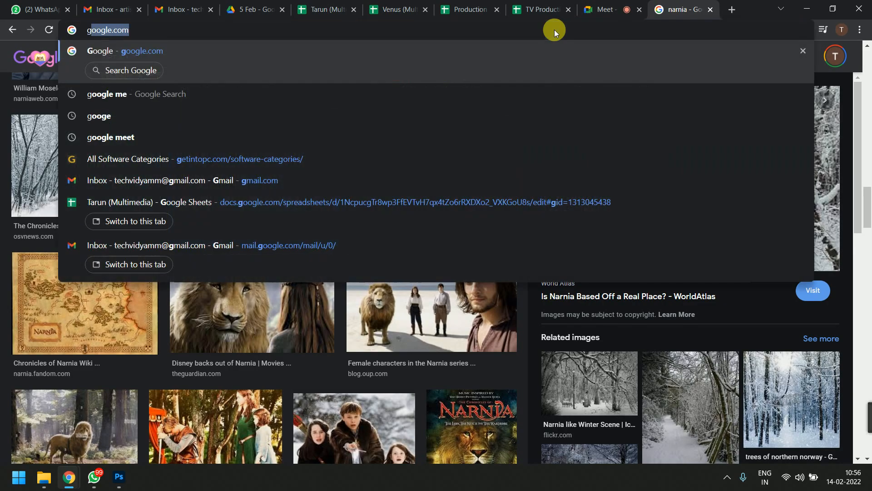
pyautogui.press('Return')
pyautogui.write('photoshop ')
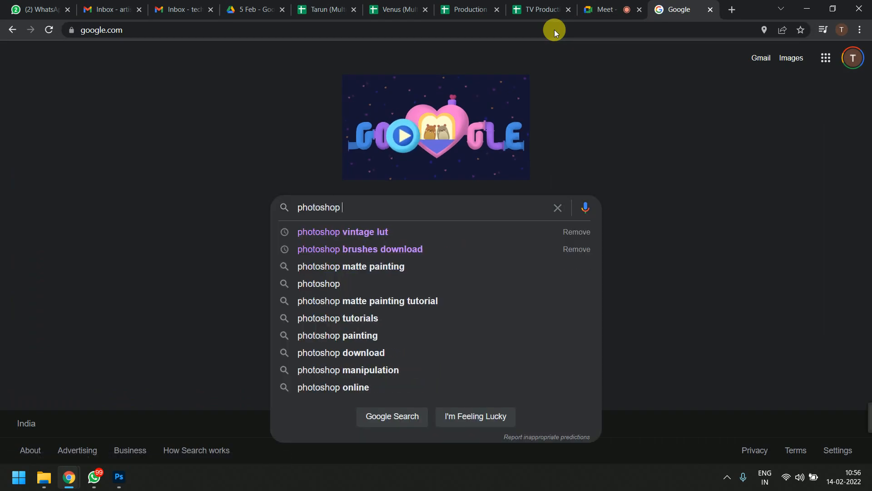
pyautogui.write('brushes download')
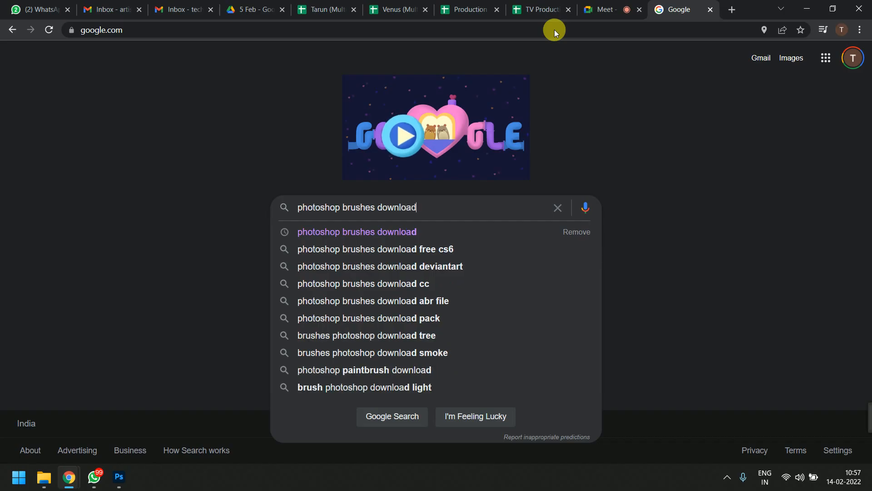
pyautogui.press('Return')
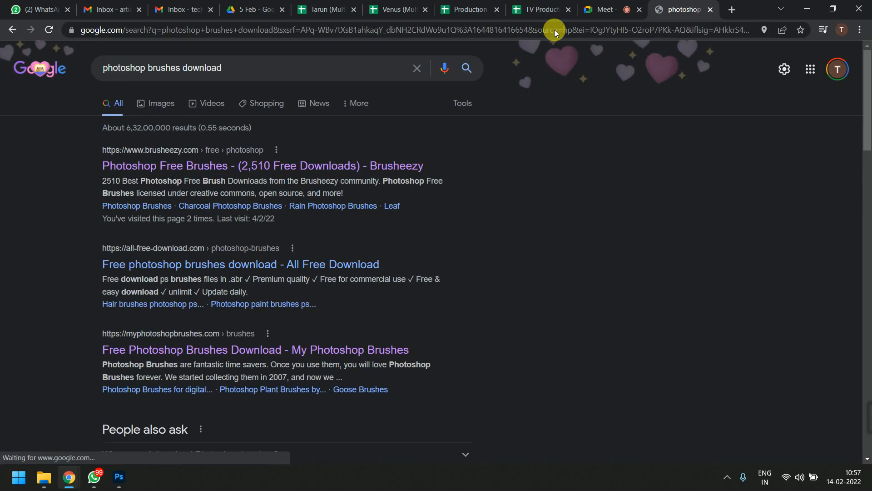
# Open Brusheezy's Photoshop Free Brushes page and look through the brush packs on offer
pyautogui.click(285, 169)
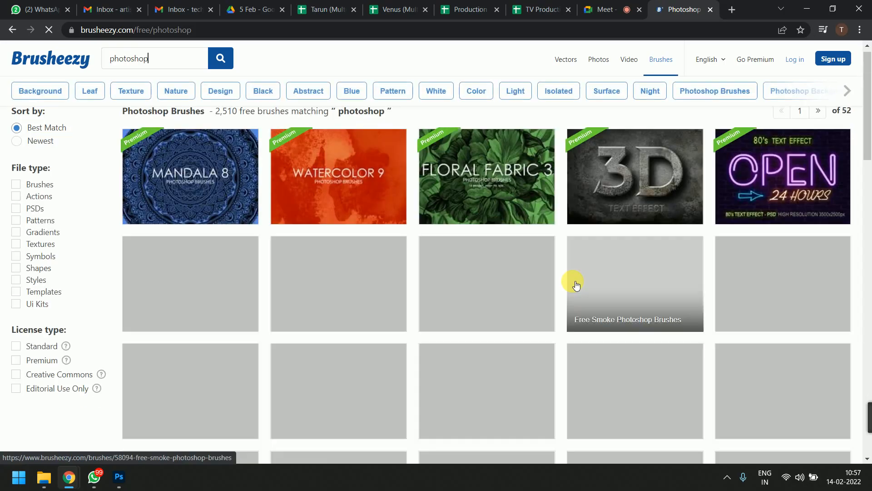
pyautogui.scroll(-3, 582, 281)
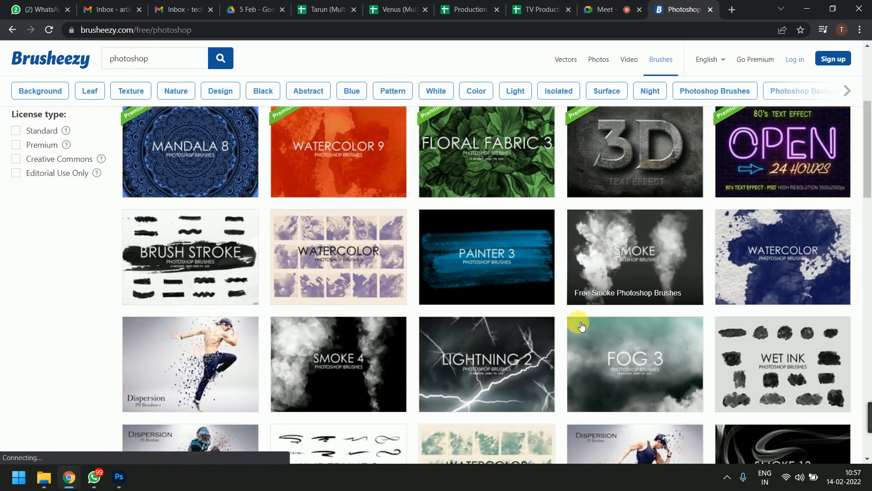
pyautogui.scroll(-5, 586, 282)
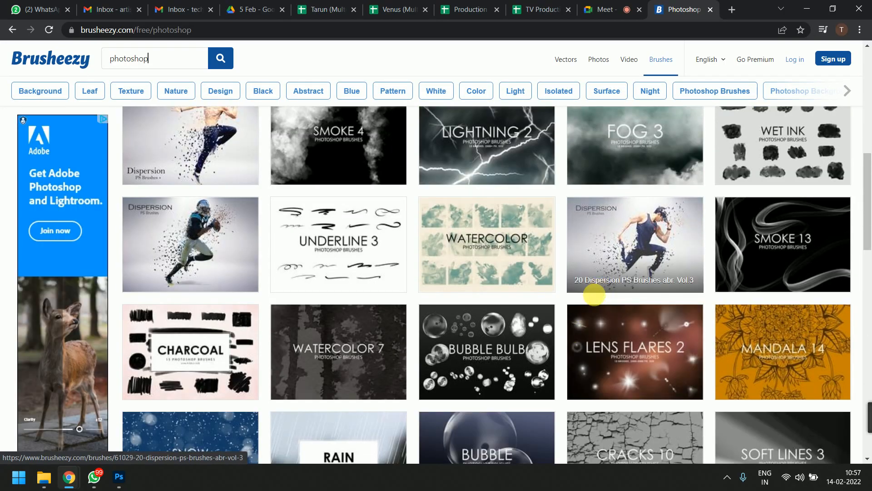
pyautogui.scroll(-3, 587, 299)
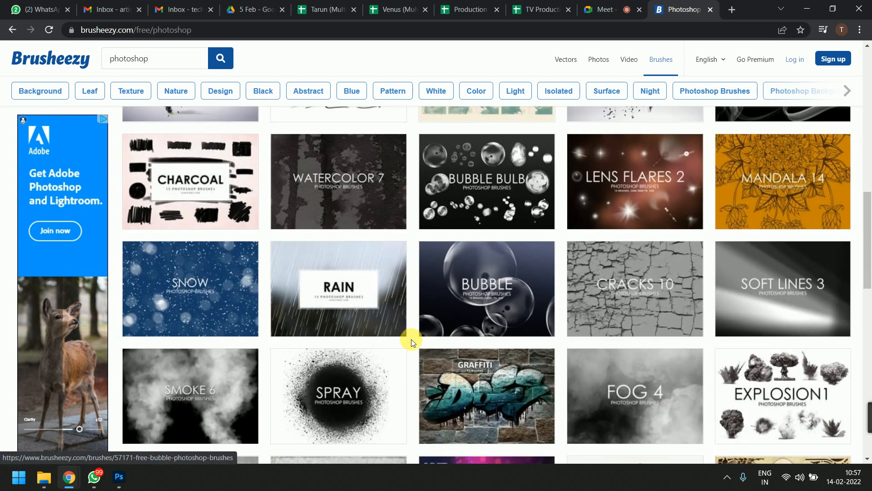
# Find the "20 Spray Paint PS Brushes Abr." pack on Brusheezy and download it for free
pyautogui.scroll(-5, 411, 336)
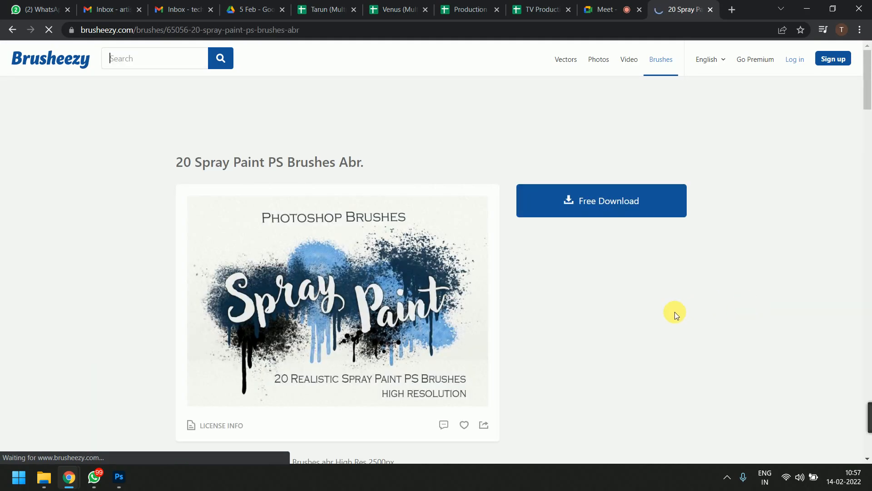
pyautogui.click(590, 195)
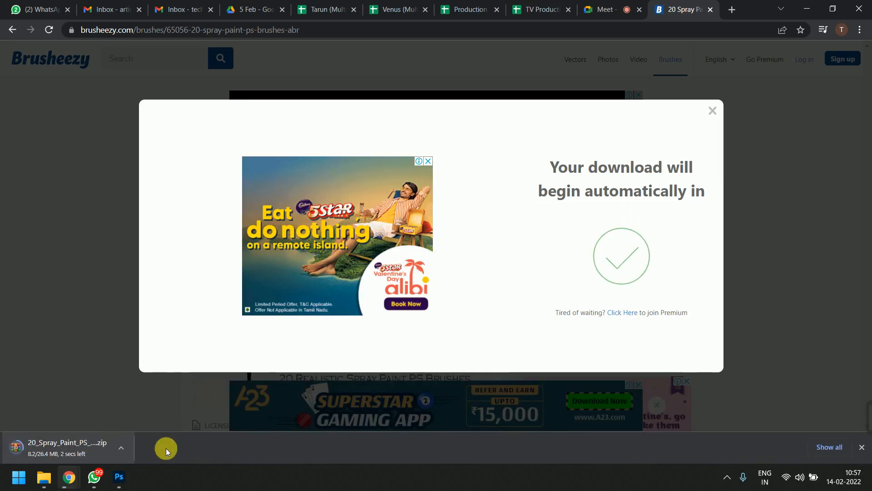
# Extract the 20_Spray_Paint_PS_Brushes_abr archive in the Downloads folder and open the extracted folder down to the 20 Spray Paint Brushes file
pyautogui.click(43, 477)
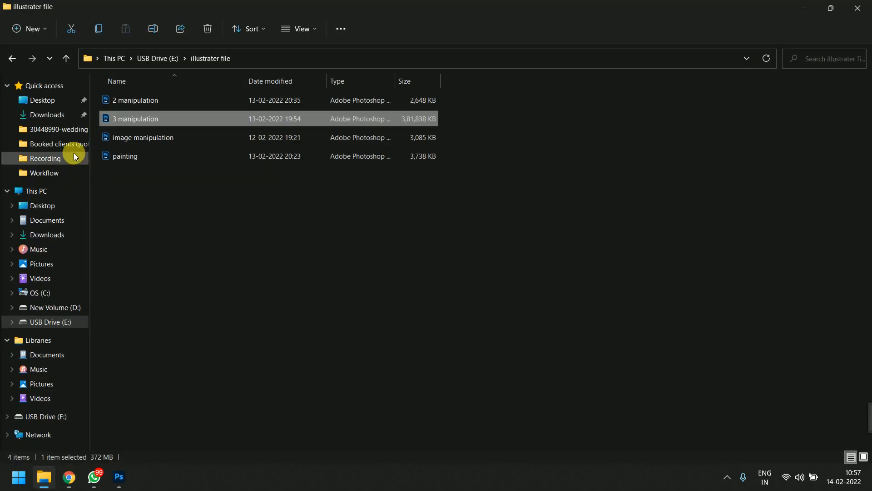
pyautogui.click(47, 115)
pyautogui.rightClick(180, 144)
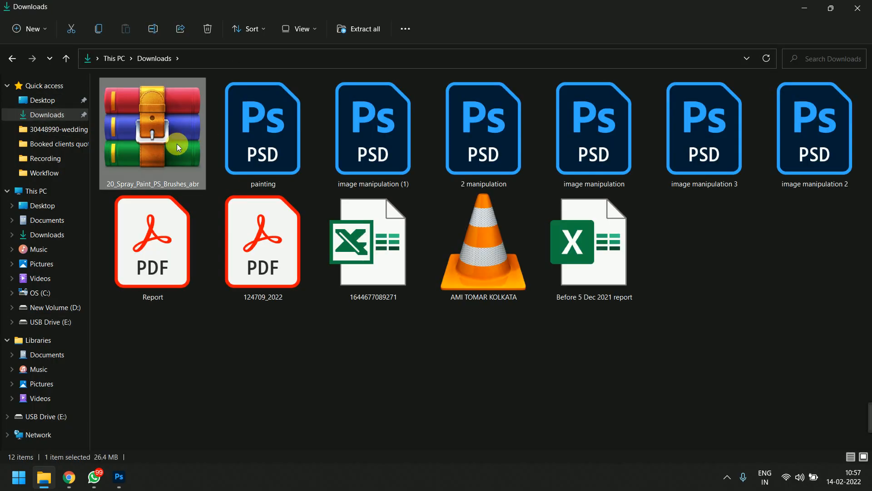
pyautogui.click(232, 220)
pyautogui.press('Return')
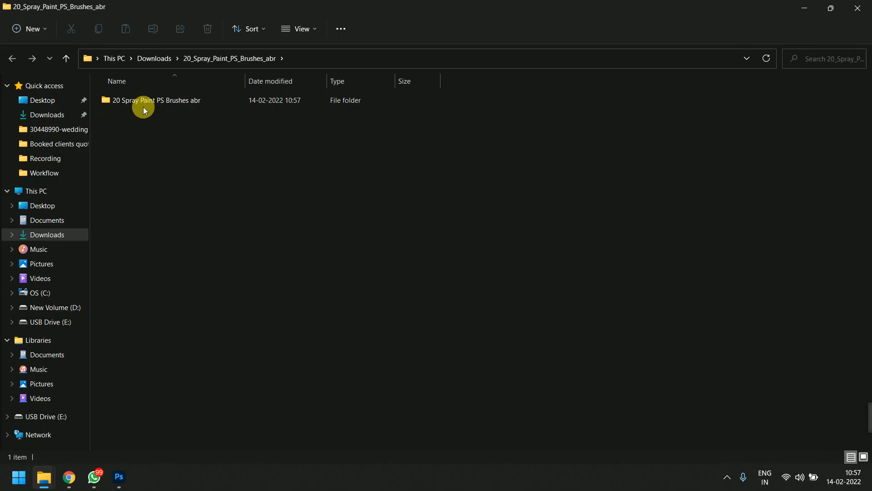
pyautogui.doubleClick(143, 107)
pyautogui.click(151, 102)
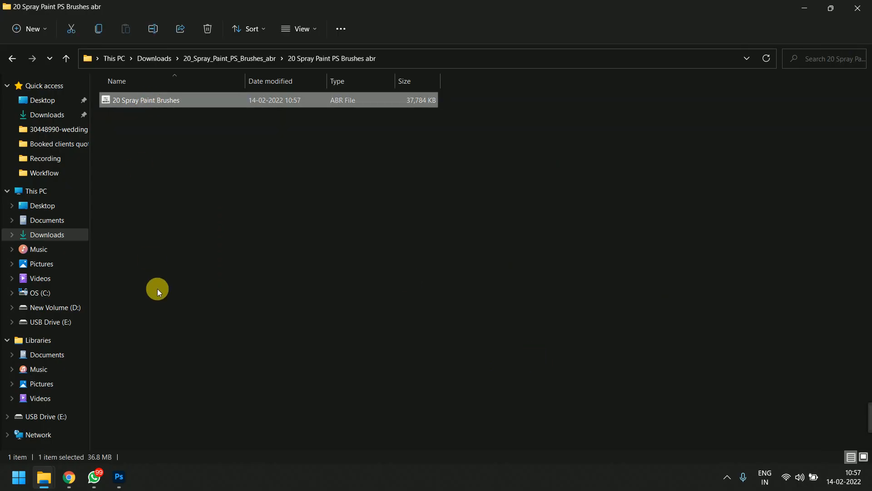
# Switch to Photoshop and collapse the General Brushes, stroke-brushes and Free Smoke Photoshop Brushes 4 groups among the brush presets
pyautogui.click(119, 477)
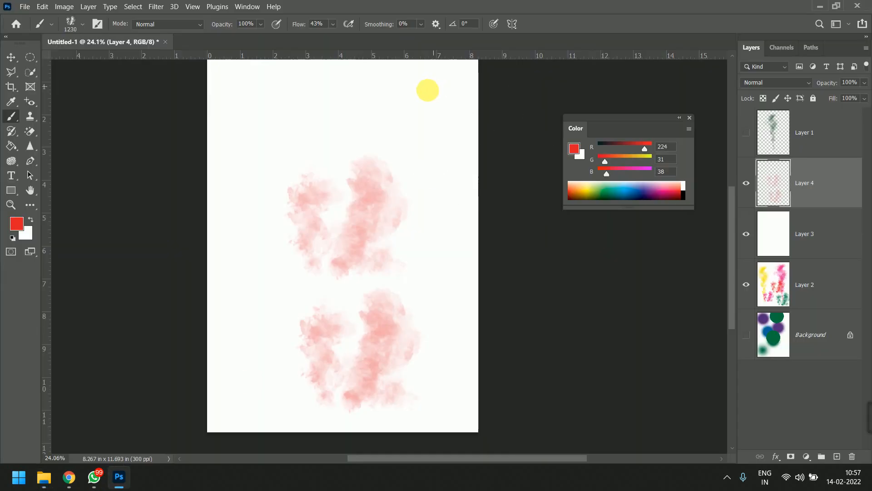
pyautogui.click(82, 23)
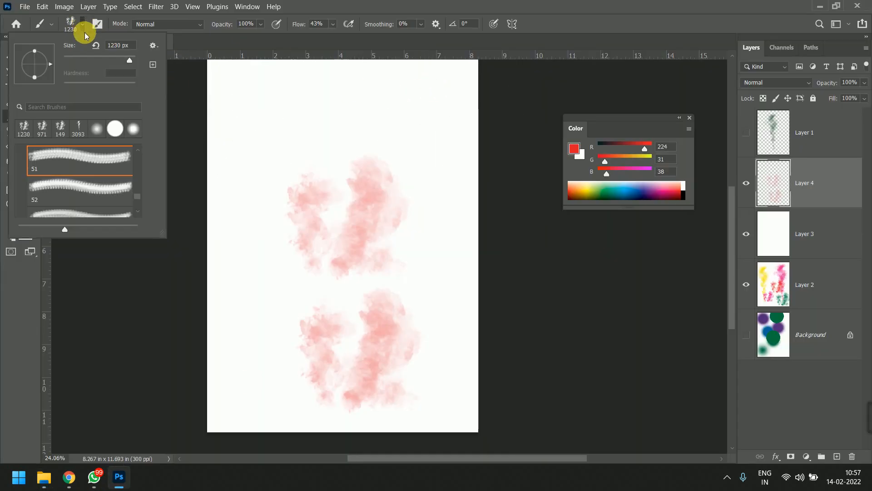
pyautogui.moveTo(137, 194); pyautogui.dragTo(135, 143)
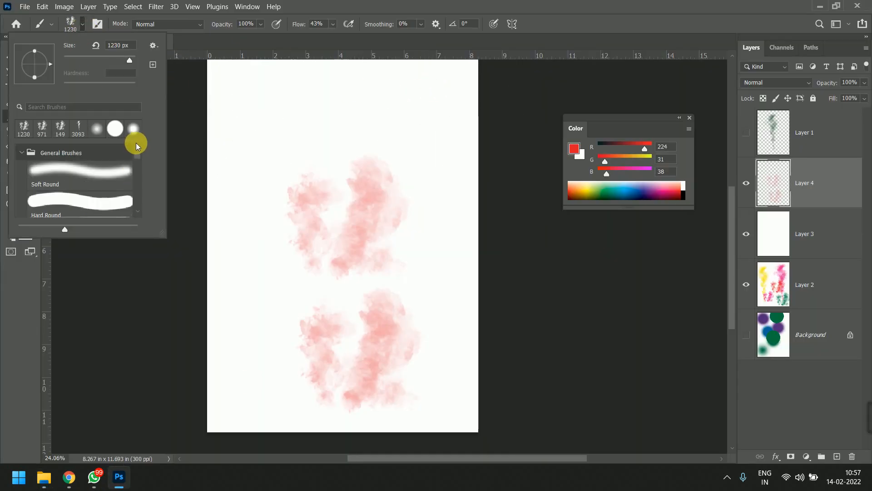
pyautogui.click(22, 152)
pyautogui.click(22, 168)
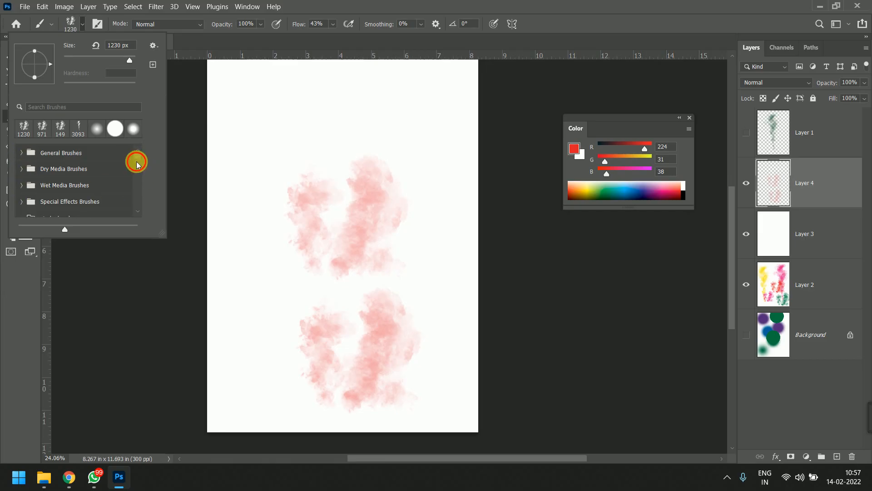
pyautogui.moveTo(137, 161); pyautogui.dragTo(137, 165)
pyautogui.click(21, 162)
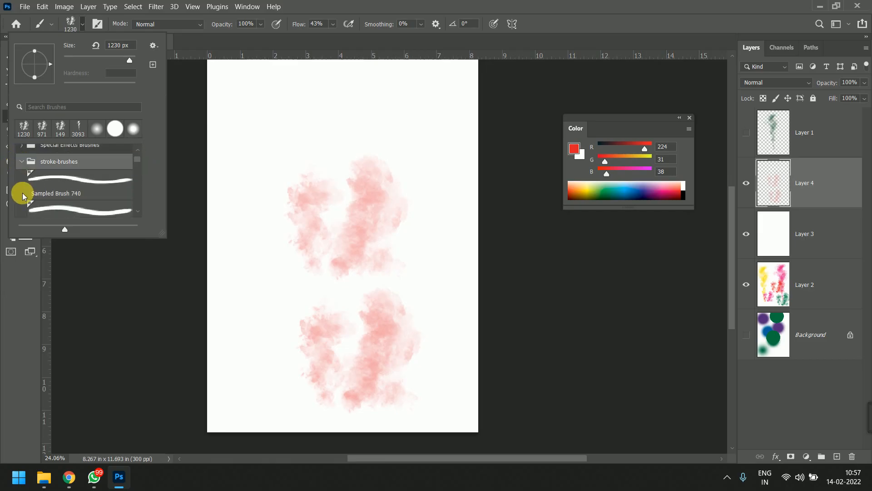
pyautogui.click(21, 161)
pyautogui.click(31, 180)
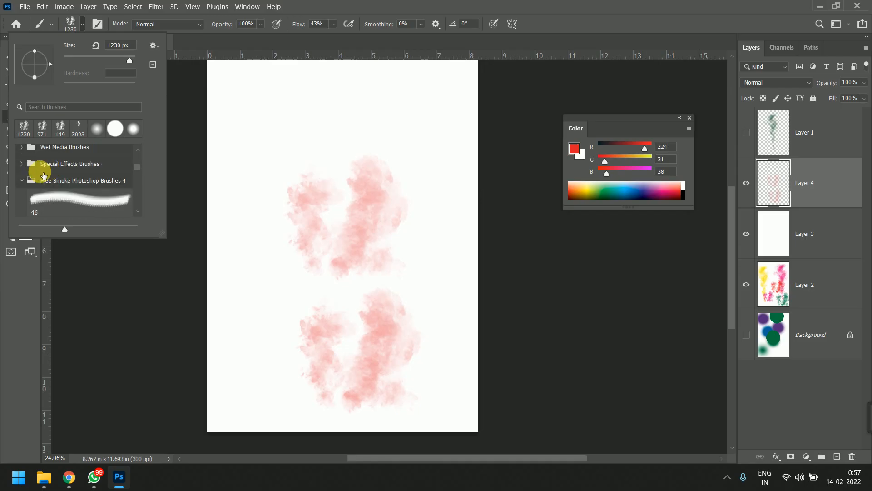
pyautogui.click(23, 179)
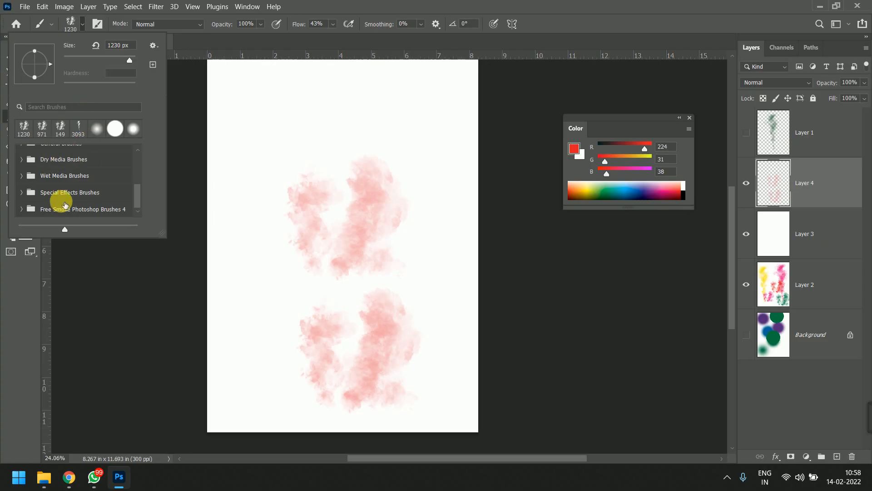
# Import the 20 Spray Paint Brushes ABR file from the extracted Downloads folder into the brush presets
pyautogui.moveTo(138, 207)
pyautogui.mouseDown()
pyautogui.moveTo(133, 161)
pyautogui.moveTo(133, 222)
pyautogui.mouseUp()
pyautogui.click(153, 45)
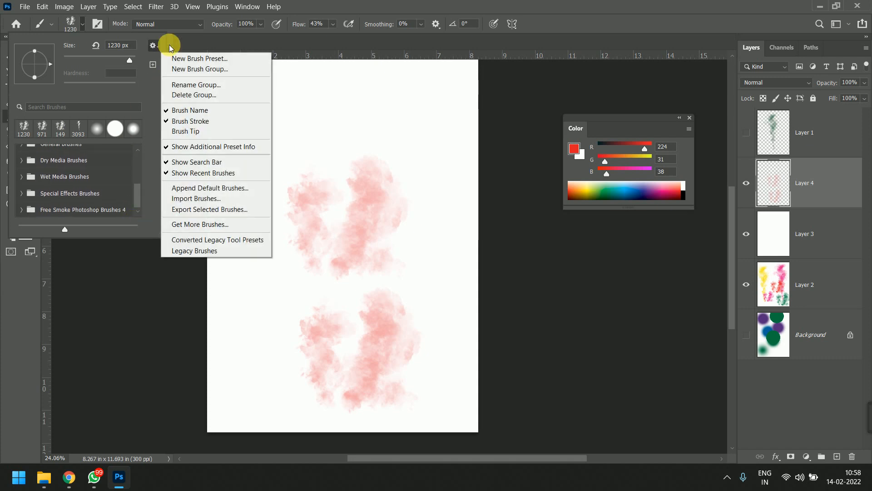
pyautogui.click(192, 200)
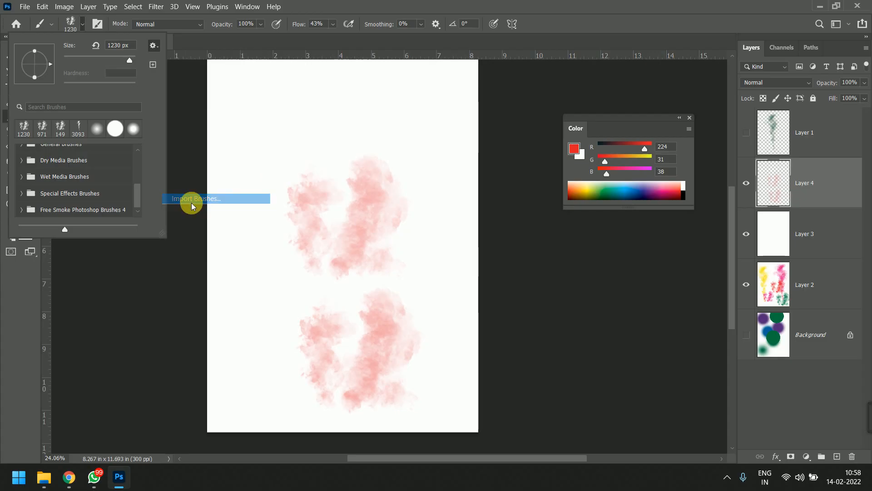
pyautogui.click(89, 137)
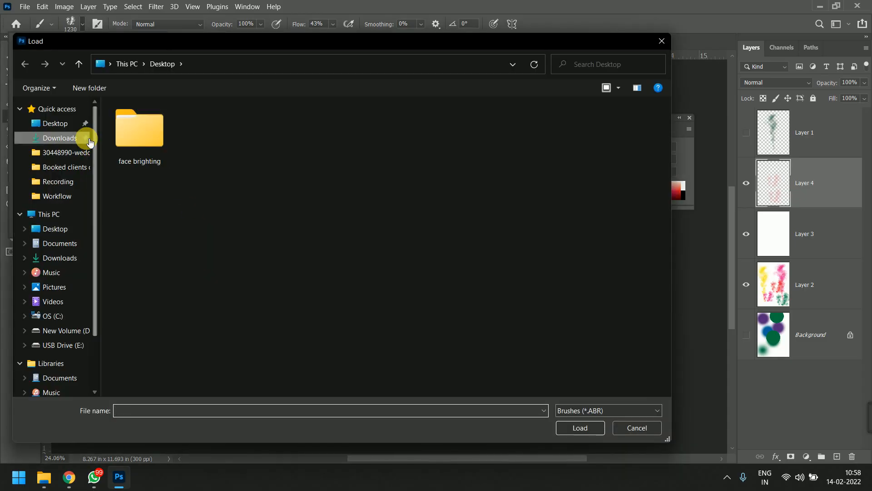
pyautogui.doubleClick(140, 136)
pyautogui.doubleClick(143, 128)
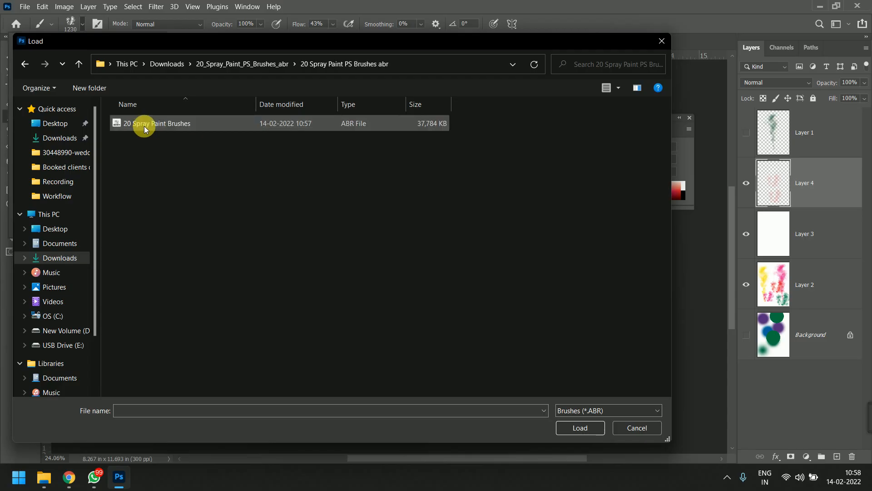
pyautogui.doubleClick(144, 126)
# Expand the 20 Spray Paint Brushes group, choose Spray Paint 1 and stamp it once in red on the page's upper left at 43% flow
pyautogui.scroll(-1, 138, 185)
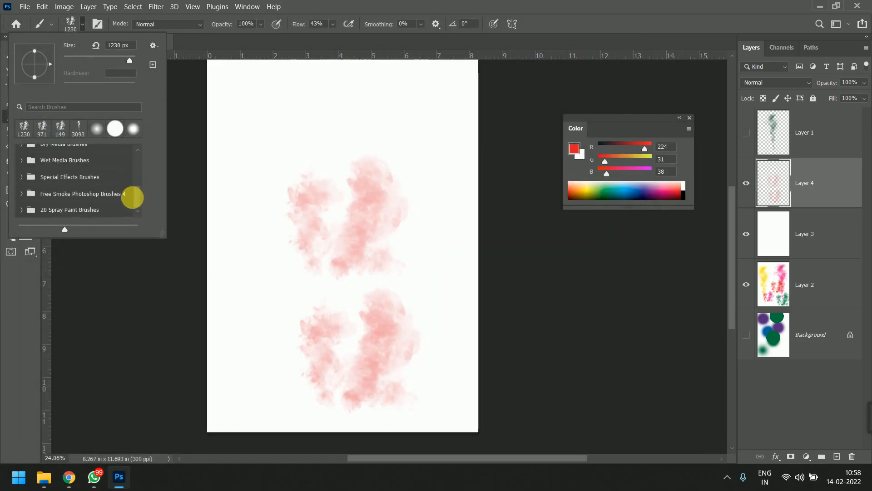
pyautogui.click(62, 209)
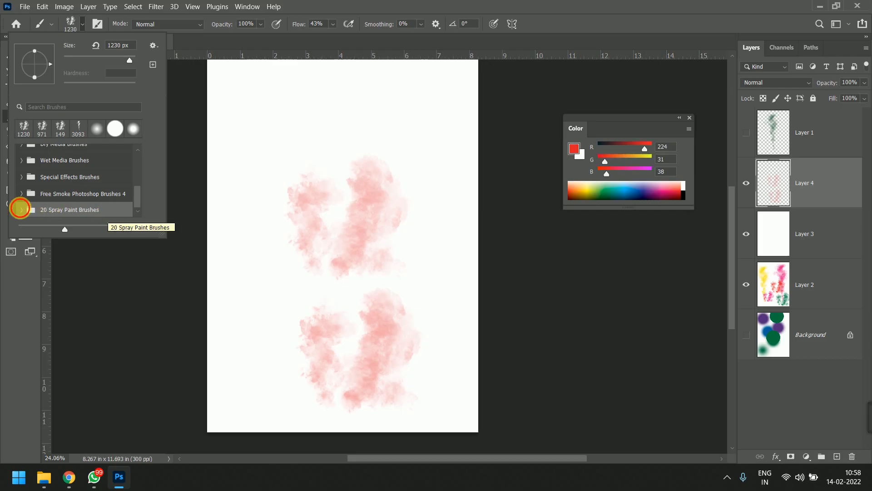
pyautogui.click(22, 210)
pyautogui.scroll(-5, 136, 176)
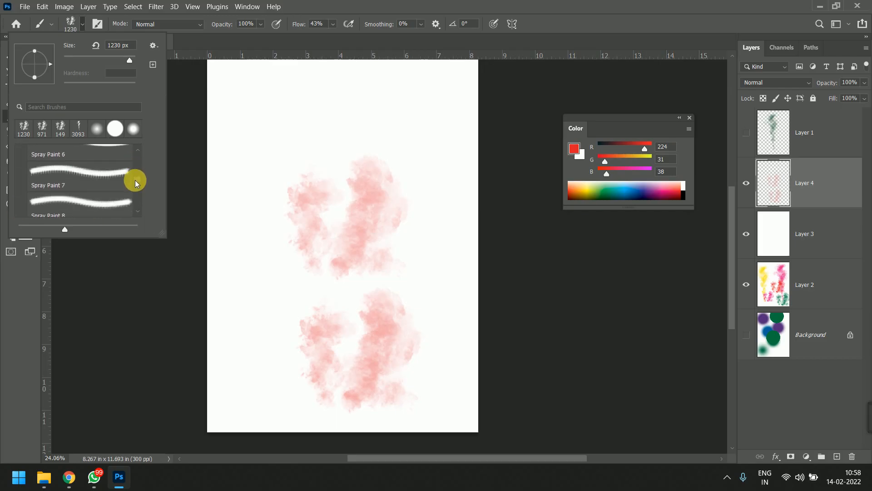
pyautogui.scroll(5, 133, 168)
pyautogui.scroll(-2, 127, 169)
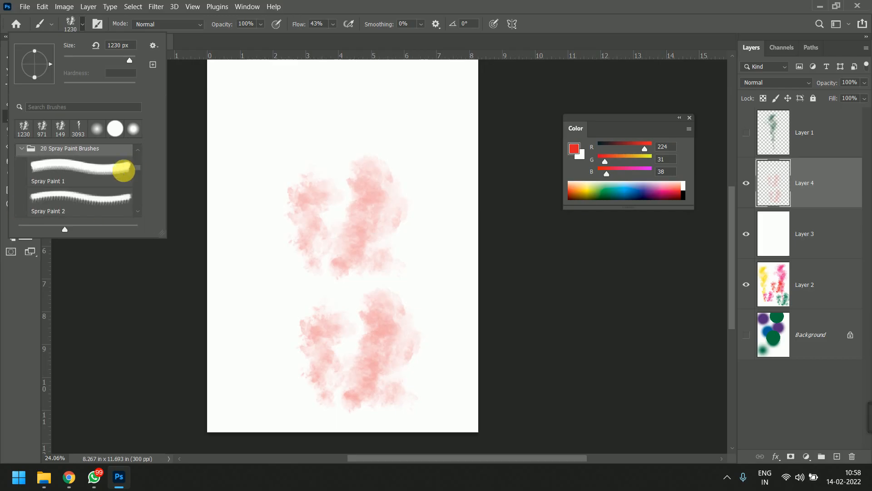
pyautogui.click(90, 170)
pyautogui.click(288, 186)
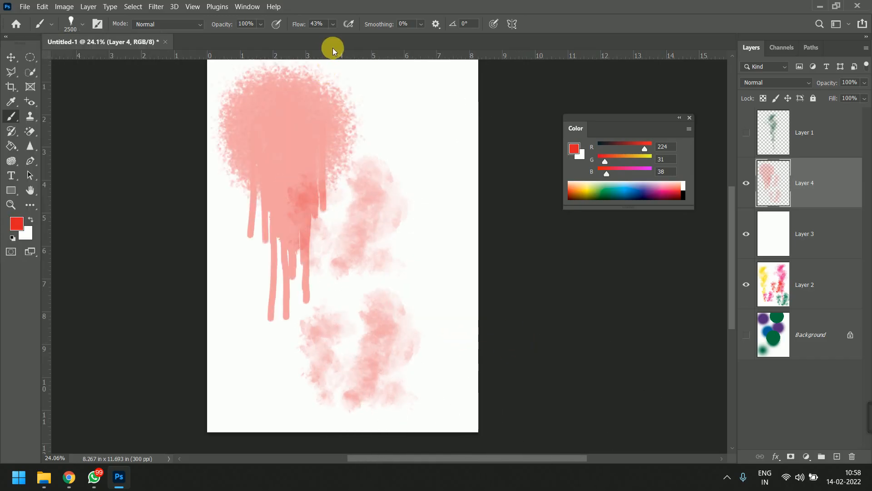
# Raise the flow to 100%, stamp Spray Paint 1 on the page's upper right, and stamp Spray Paint 2 below the two splashes
pyautogui.moveTo(339, 36); pyautogui.dragTo(374, 36)
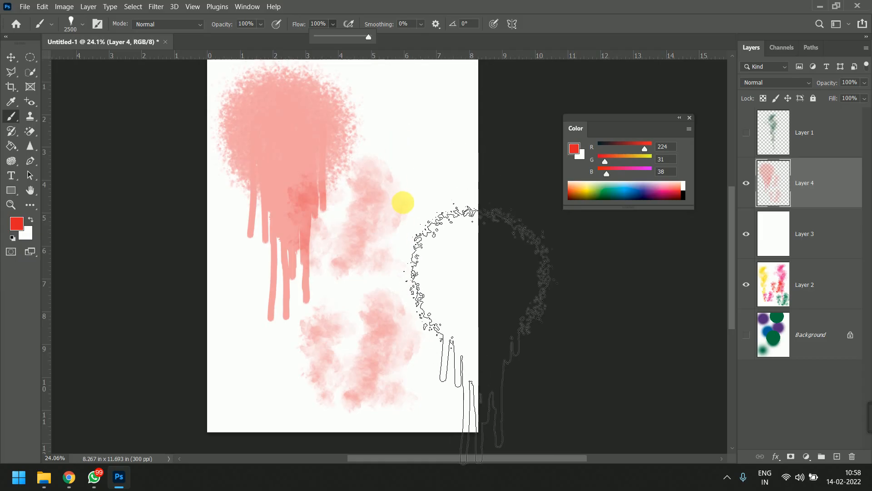
pyautogui.click(402, 201)
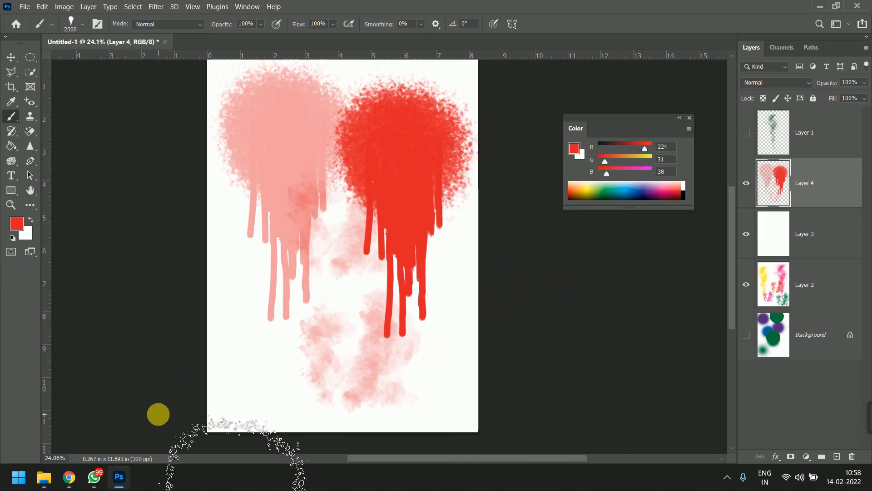
pyautogui.click(78, 23)
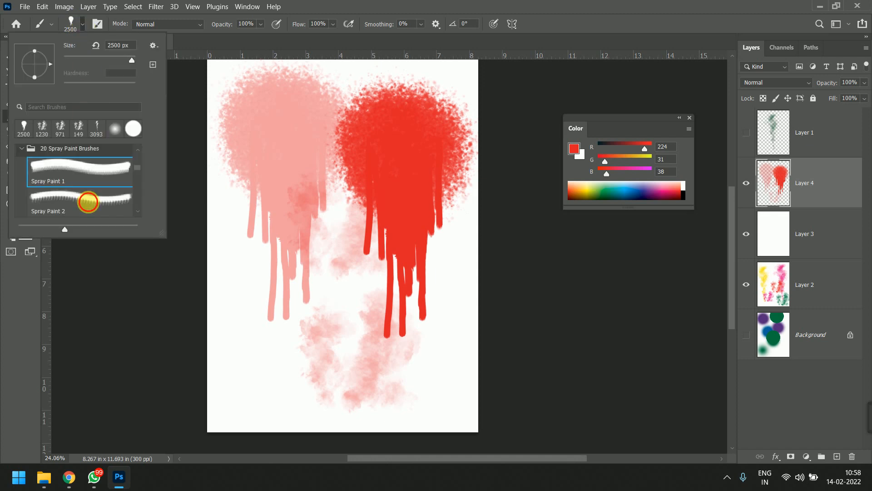
pyautogui.click(88, 202)
pyautogui.click(323, 288)
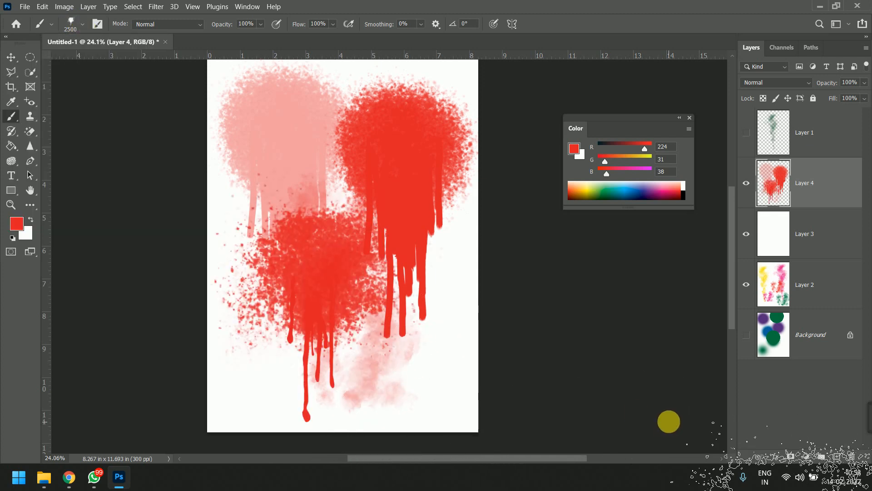
# Hide Layer 4, add an empty layer above it, and stamp a red splatter with Spray Paint 3 across the page's upper half
pyautogui.click(746, 183)
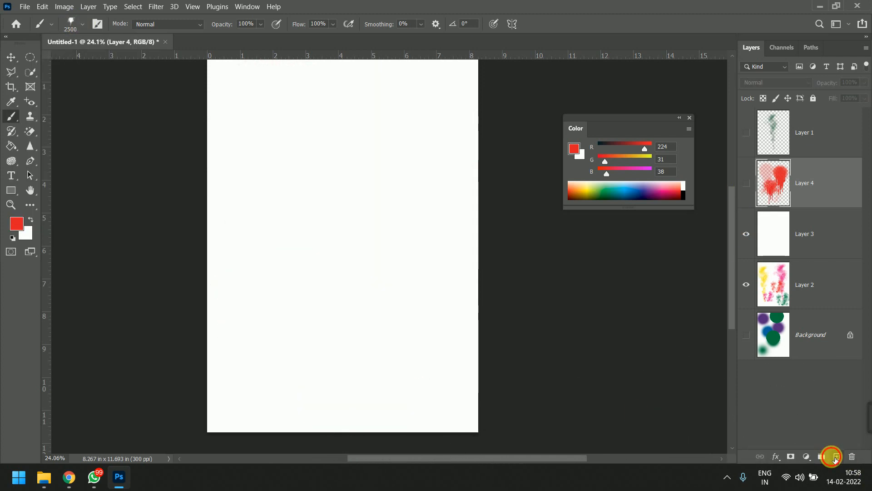
pyautogui.click(836, 457)
pyautogui.click(84, 28)
pyautogui.scroll(-3, 91, 200)
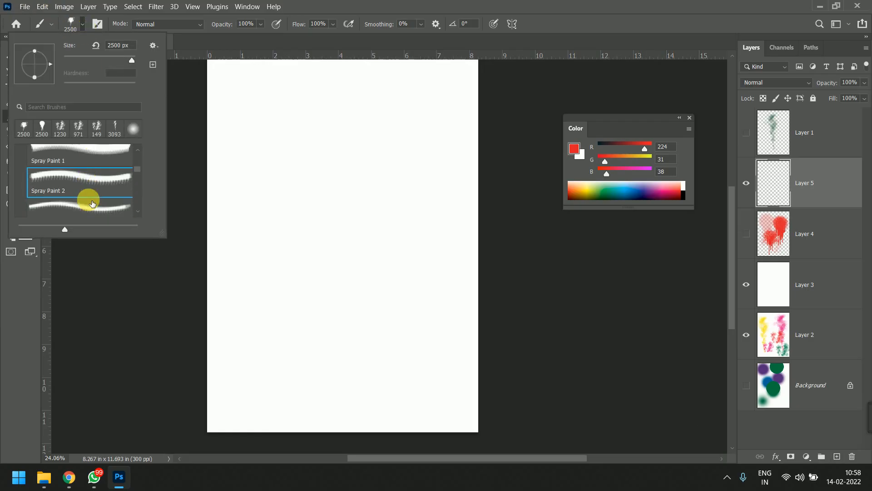
pyautogui.click(98, 194)
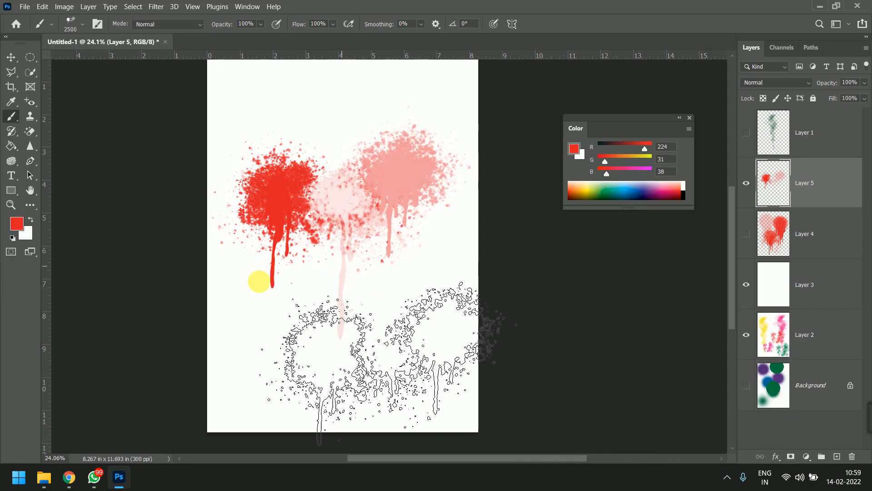
# Choose the Spray Paint 4 brush and stamp two overlapping red splashes side by side across the lower half of the page
pyautogui.click(82, 24)
pyautogui.scroll(-2, 86, 182)
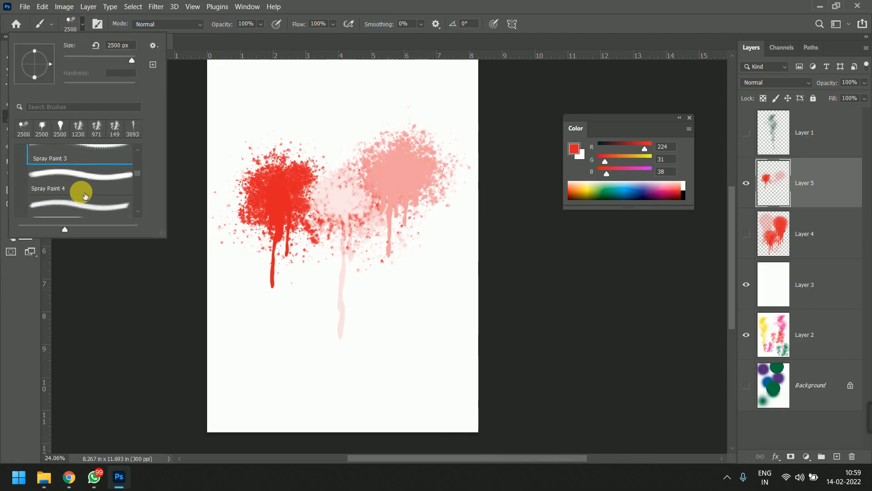
pyautogui.click(95, 184)
pyautogui.moveTo(286, 345); pyautogui.dragTo(386, 327)
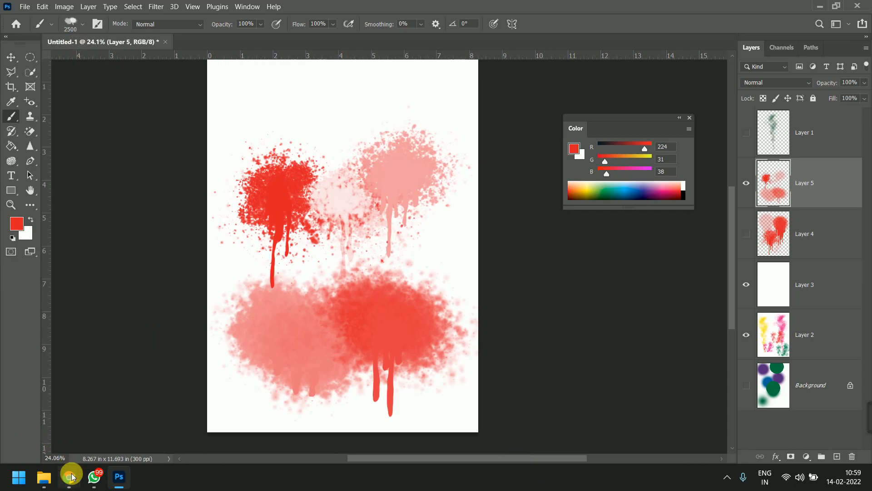
# Switch to Chrome, dismiss the download notice, return to Brusheezy's "photoshop" brush results and look through the packs
pyautogui.moveTo(69, 474)
pyautogui.click(91, 415)
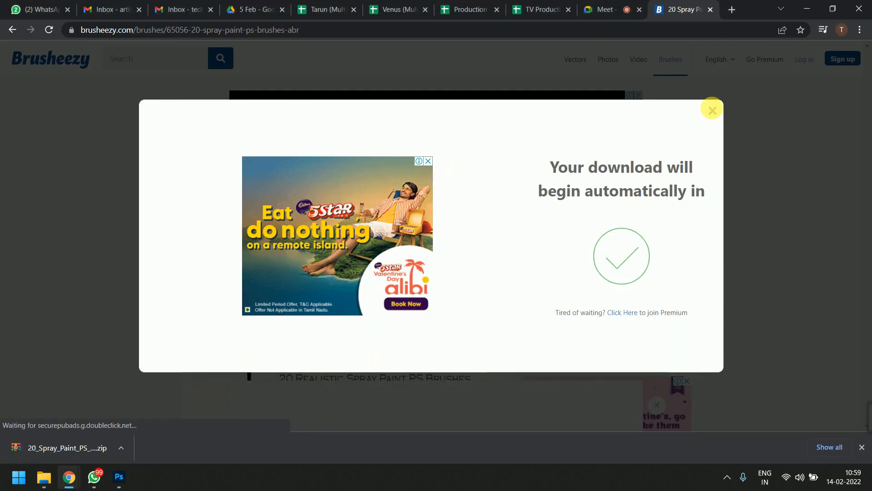
pyautogui.click(711, 109)
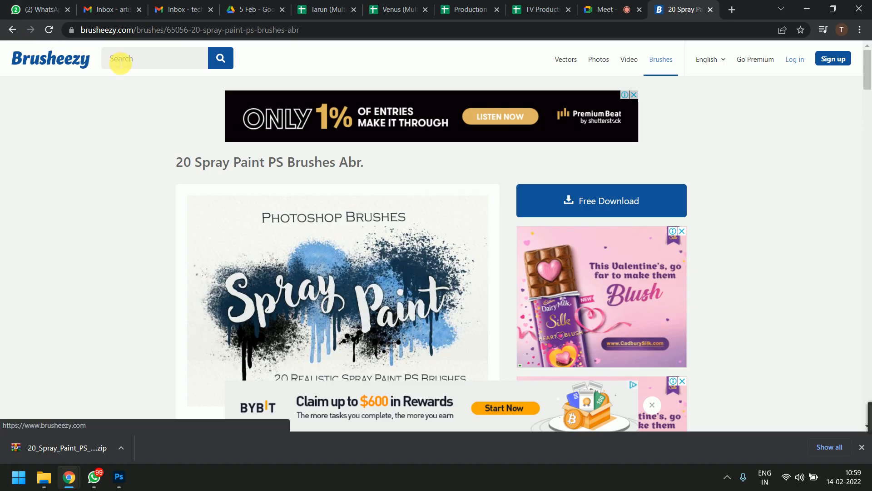
pyautogui.click(116, 62)
pyautogui.write('photoshop')
pyautogui.press('Return')
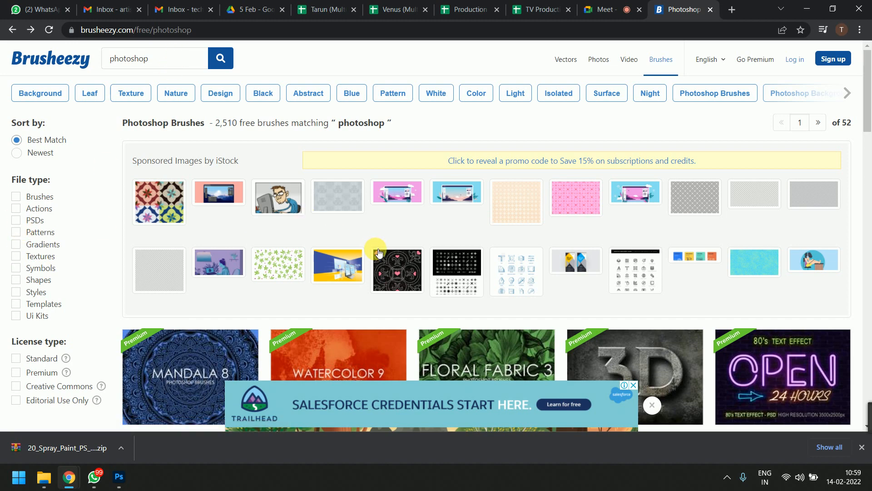
pyautogui.scroll(-12, 379, 251)
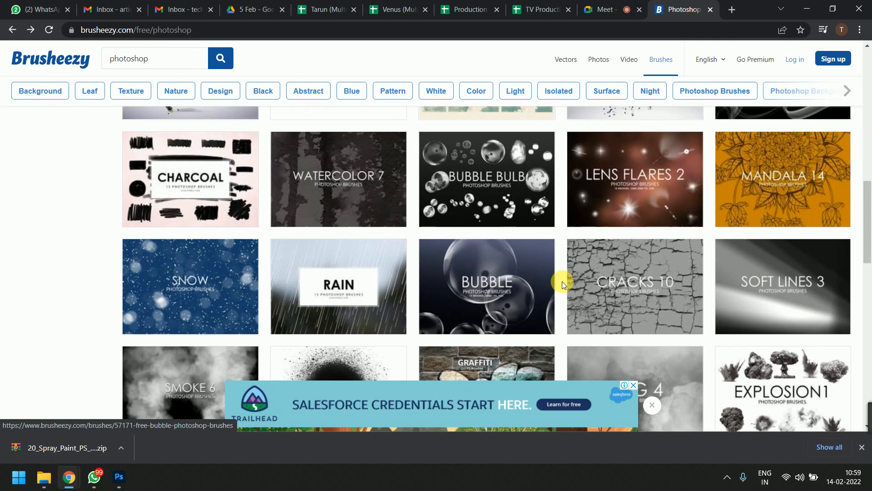
# Look through the remaining packs on the first results page, open the next page and dismiss the iStock pop-up window
pyautogui.scroll(-5, 568, 281)
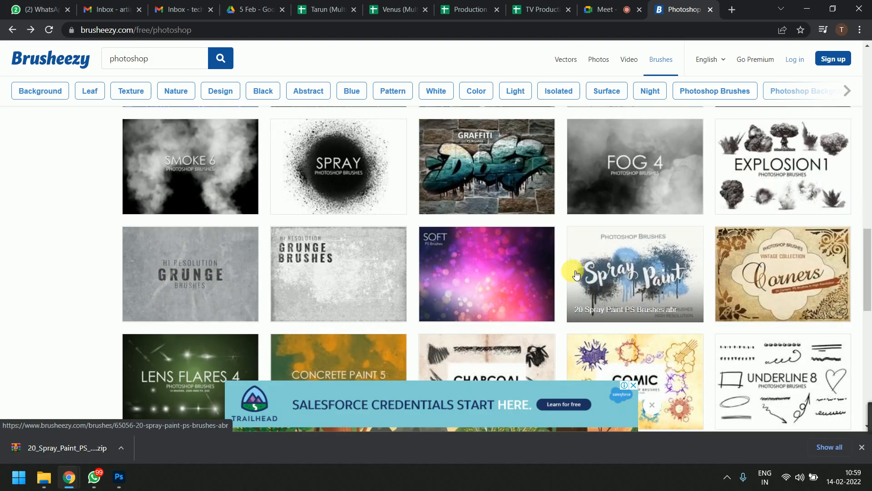
pyautogui.scroll(-6, 576, 274)
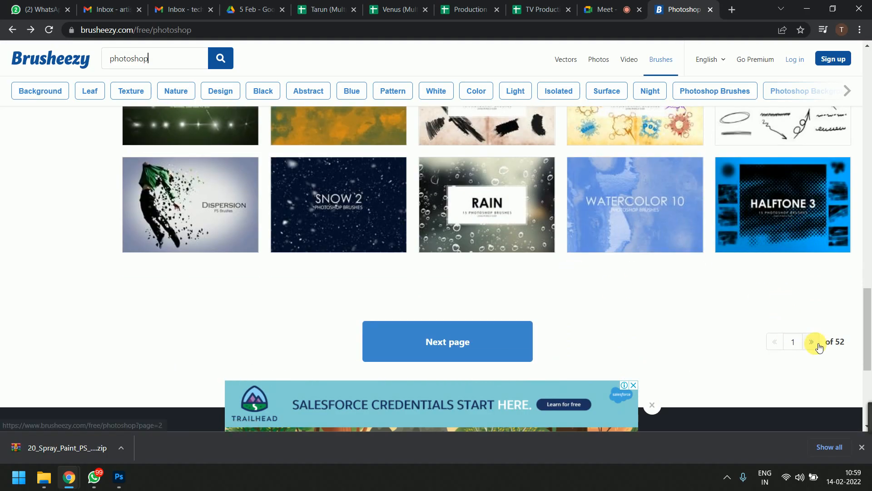
pyautogui.click(440, 338)
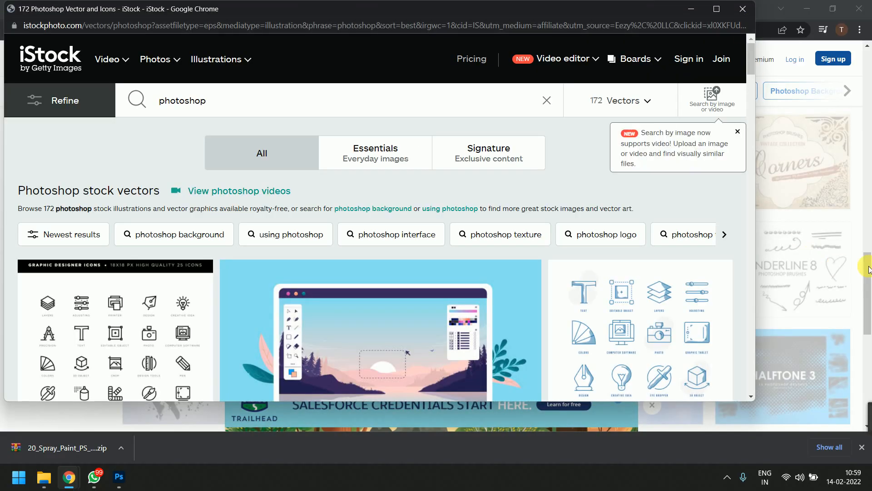
pyautogui.click(777, 79)
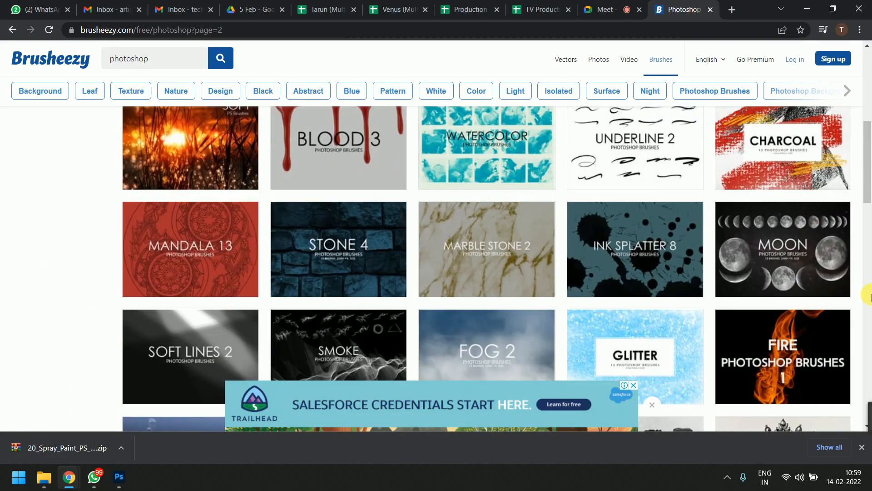
# Look through the brush packs on the second page of "photoshop" results
pyautogui.scroll(-15, 794, 291)
pyautogui.scroll(5, 795, 291)
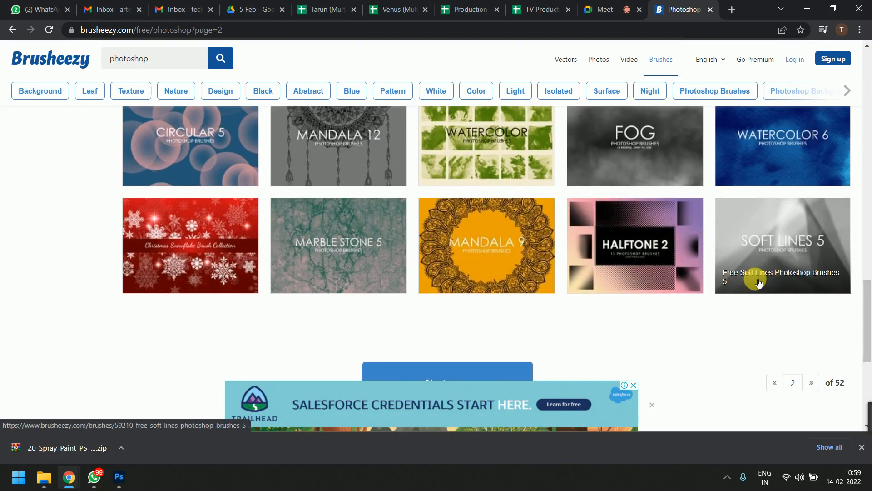
pyautogui.scroll(1, 783, 277)
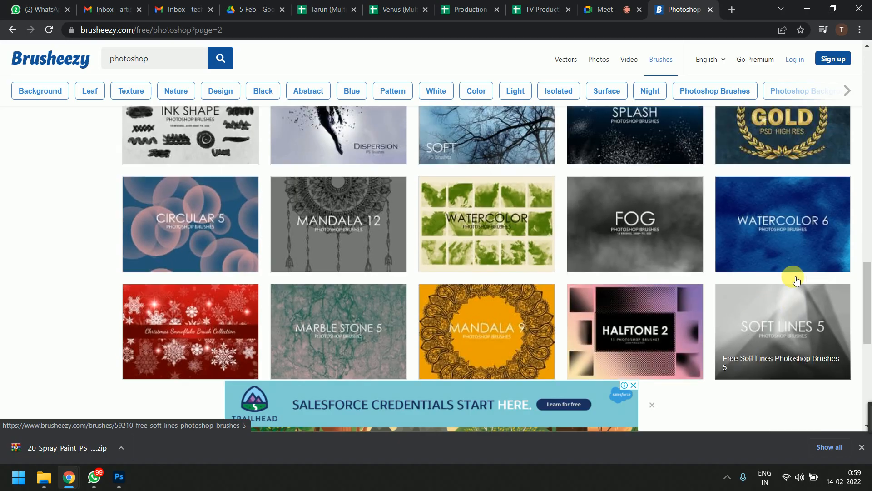
pyautogui.scroll(5, 778, 273)
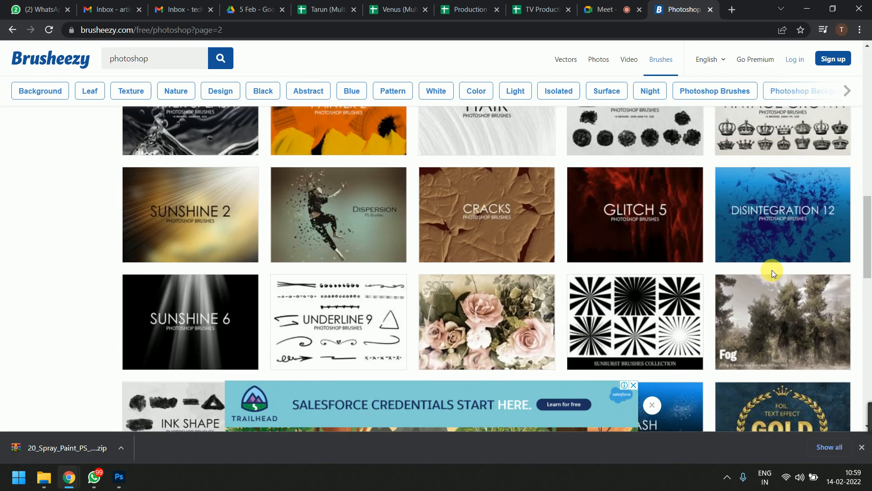
pyautogui.scroll(2, 772, 272)
pyautogui.scroll(-6, 777, 277)
pyautogui.scroll(-6, 777, 276)
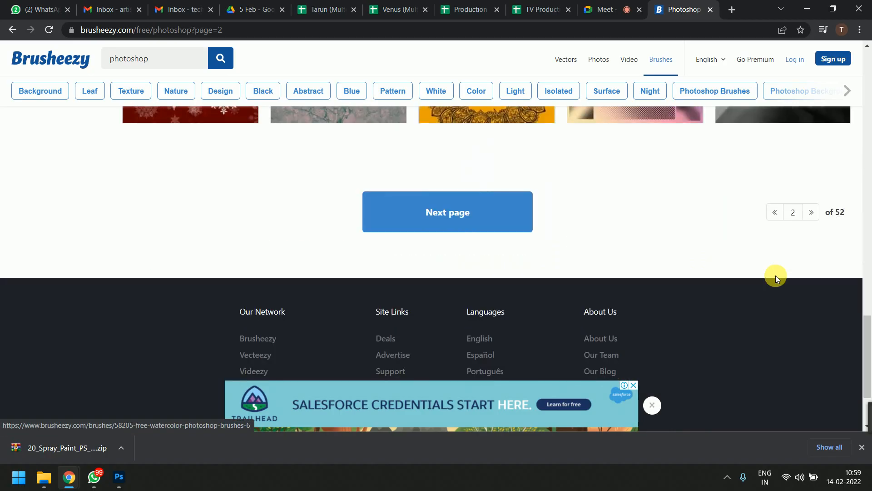
pyautogui.scroll(2, 775, 274)
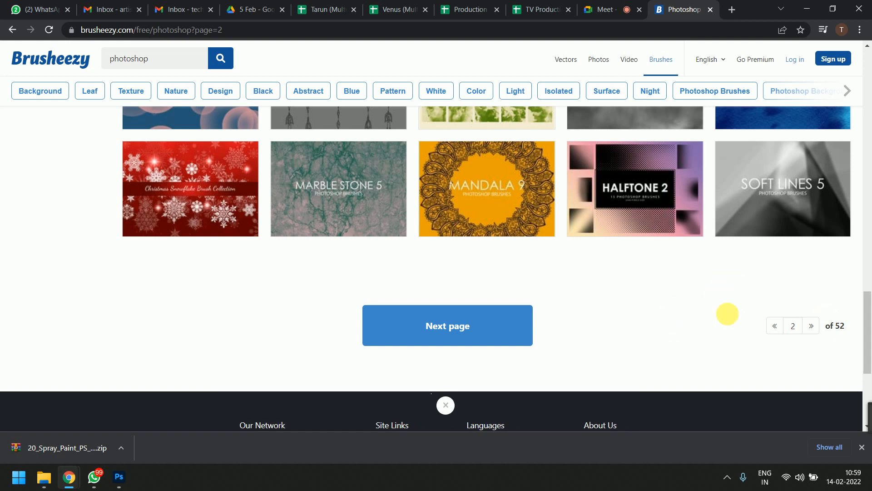
pyautogui.scroll(10, 708, 312)
pyautogui.scroll(10, 663, 304)
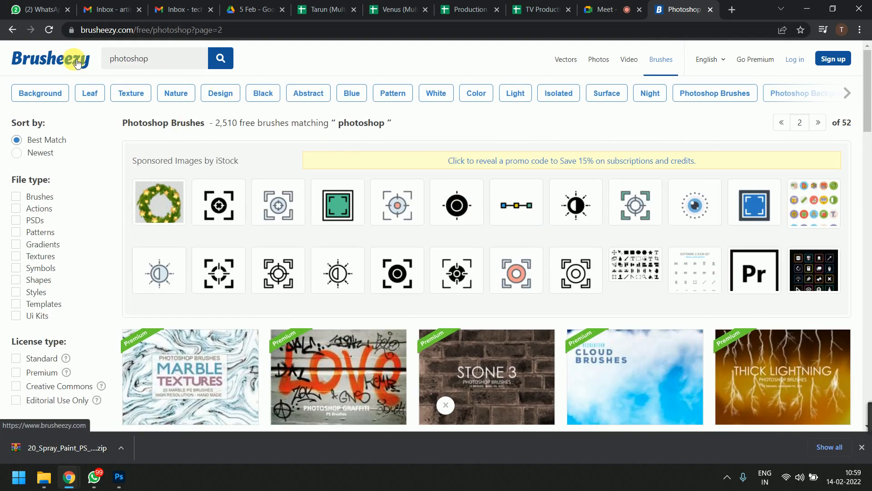
# Search Brusheezy for "fire brush" and look through the fire brush packs
pyautogui.doubleClick(162, 62)
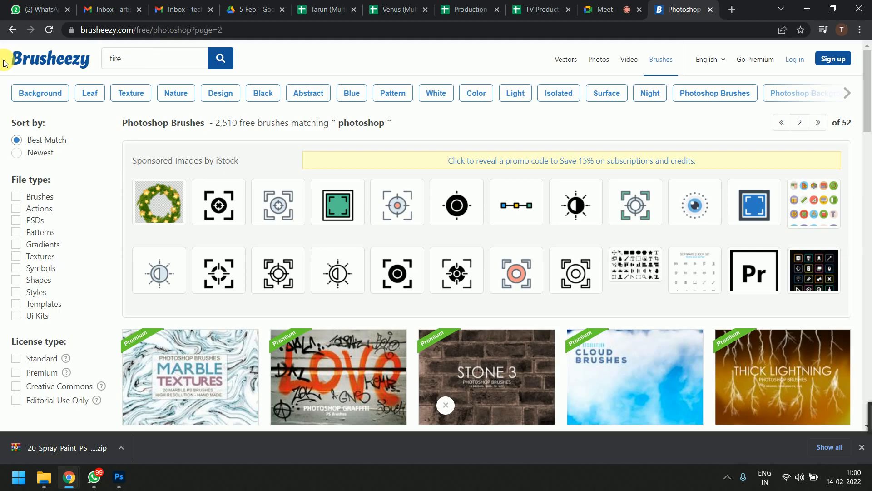
pyautogui.press('Return')
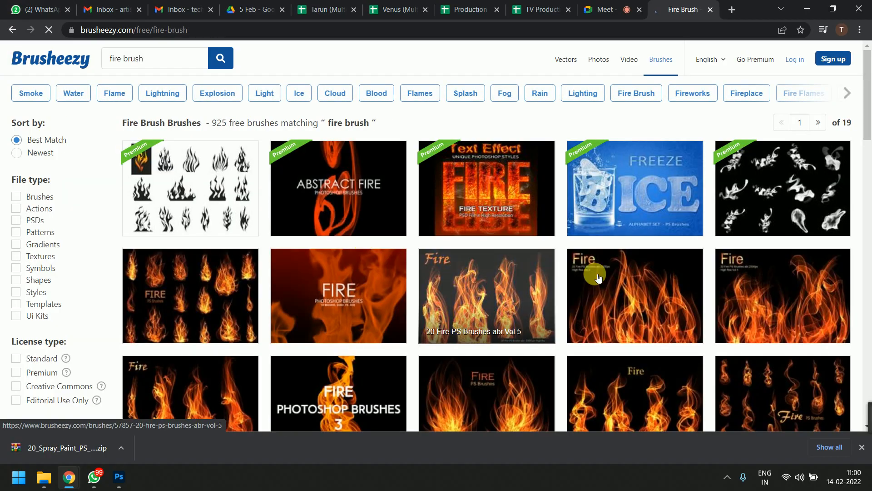
pyautogui.scroll(-10, 499, 309)
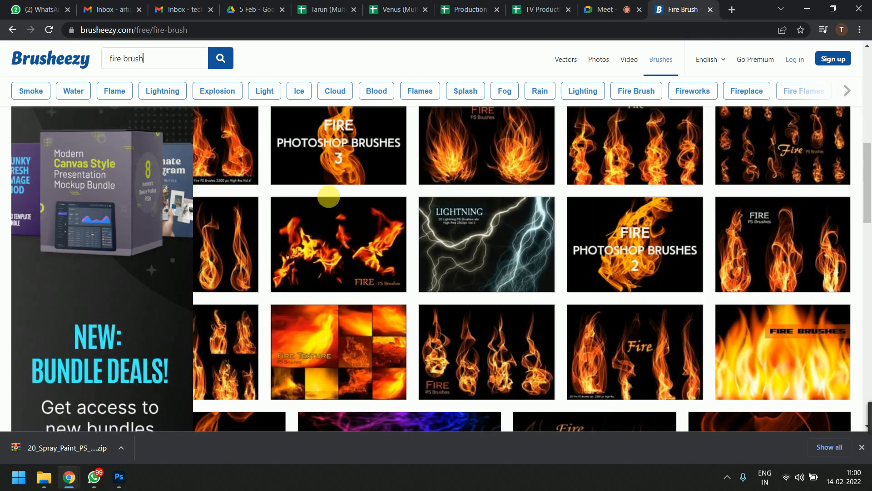
pyautogui.scroll(-4, 369, 258)
pyautogui.scroll(3, 629, 302)
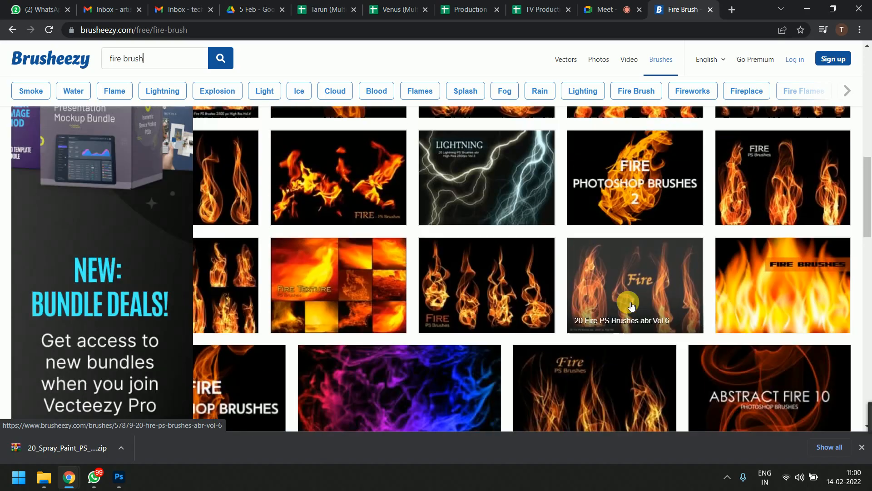
pyautogui.scroll(4, 630, 304)
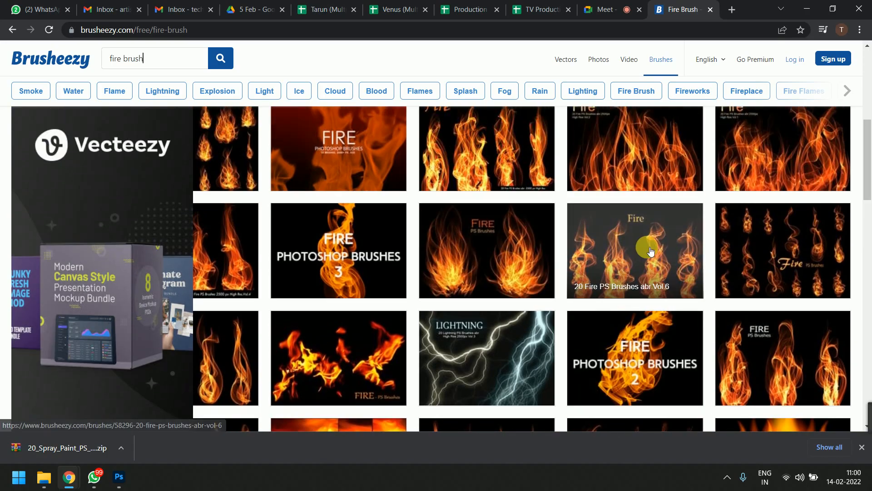
# Download the free 20 Fire PS Brushes abr Vol.5 pack, checking the Downloads folder in File Explorer while waiting and returning to Chrome
pyautogui.click(527, 180)
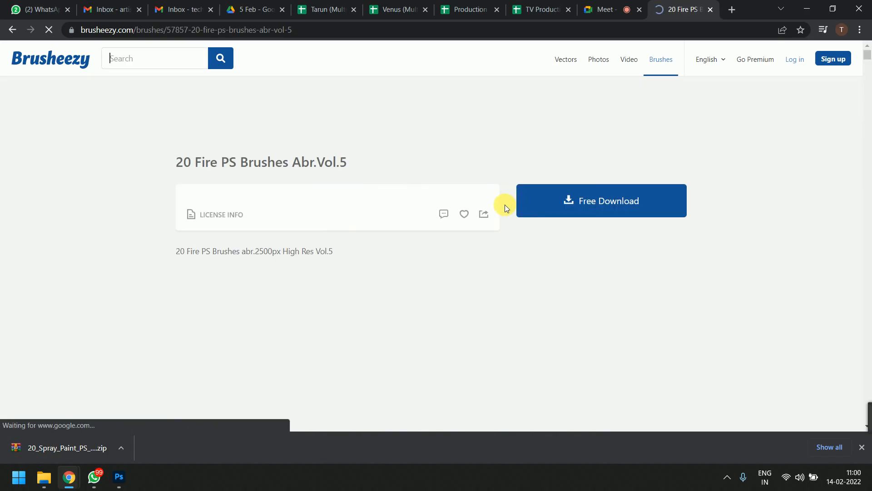
pyautogui.click(606, 211)
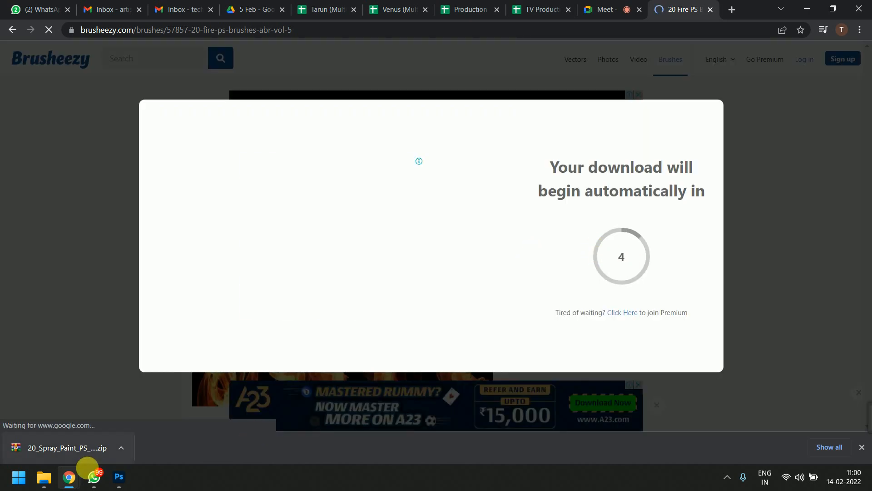
pyautogui.moveTo(45, 477)
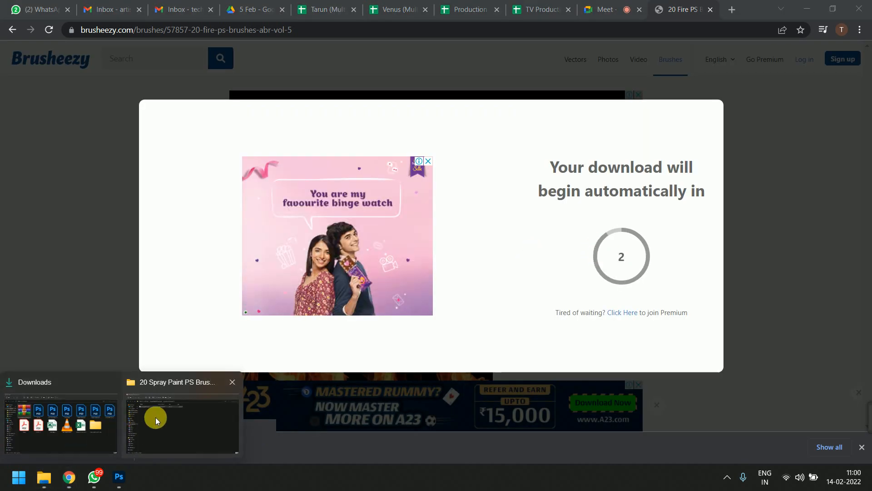
pyautogui.click(156, 415)
pyautogui.click(141, 59)
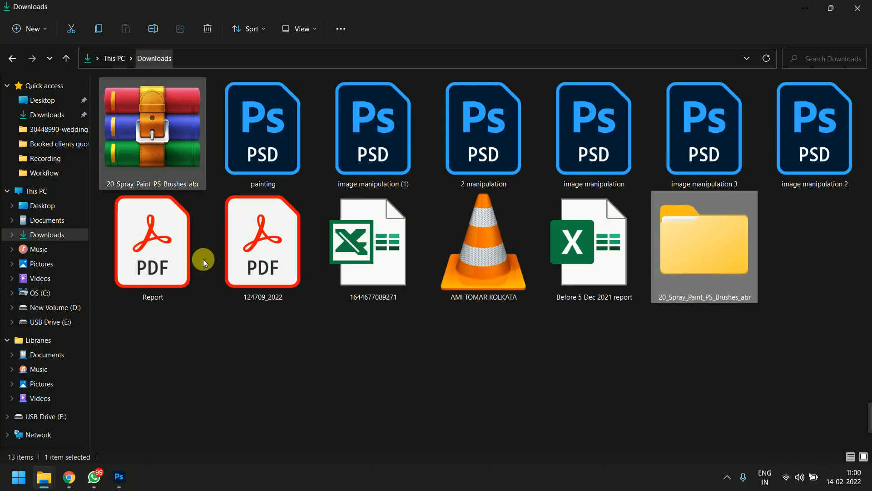
pyautogui.moveTo(69, 481)
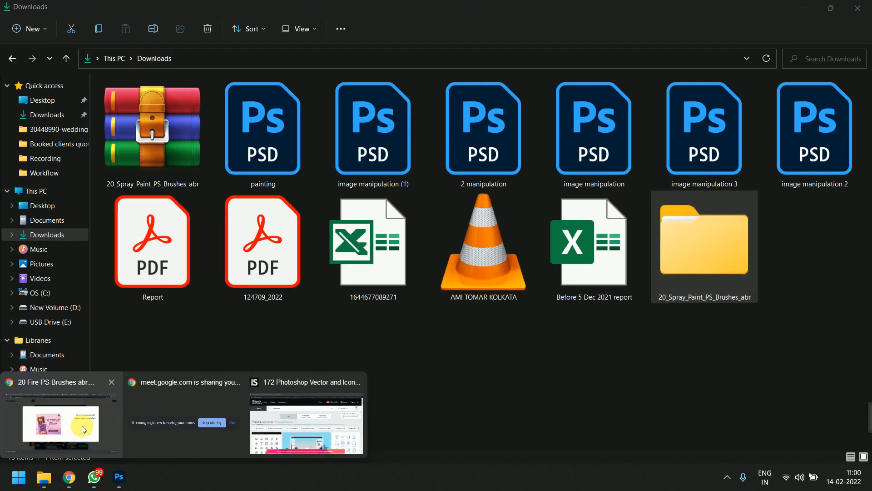
pyautogui.click(106, 440)
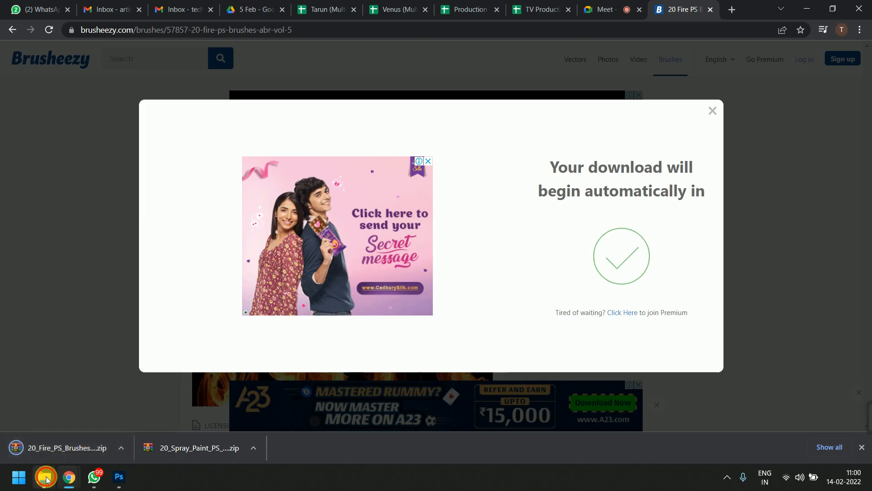
pyautogui.moveTo(44, 477)
pyautogui.click(208, 402)
pyautogui.click(841, 292)
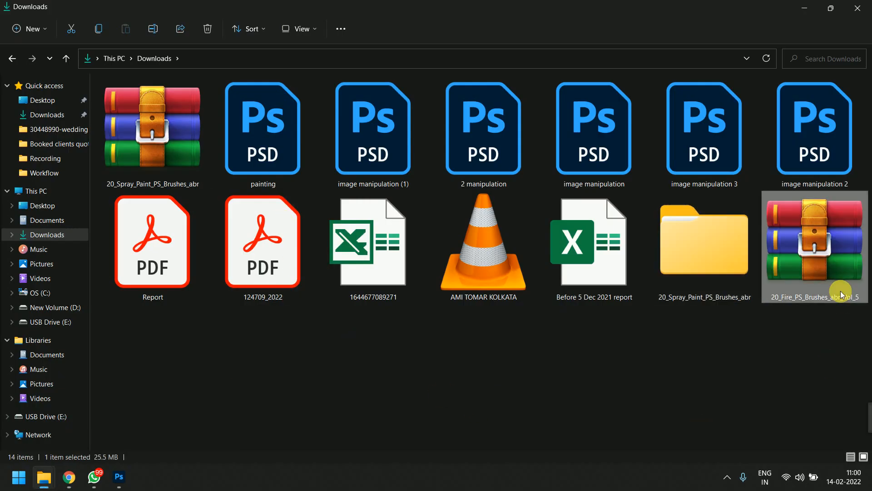
pyautogui.rightClick(838, 290)
pyautogui.moveTo(727, 278)
pyautogui.click(730, 293)
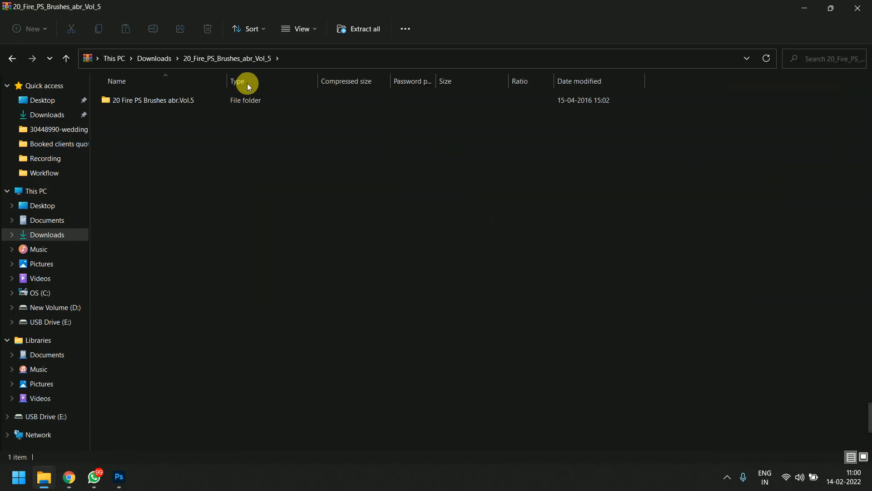
pyautogui.hotkey('alt', 'F4')
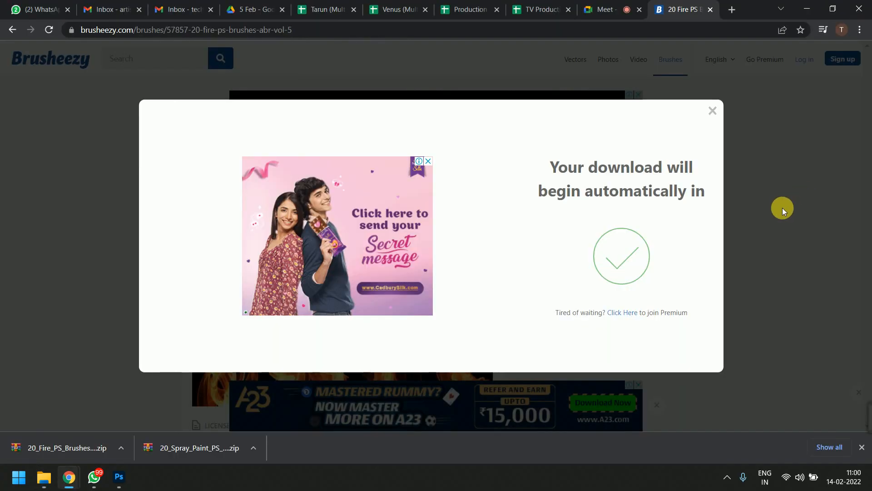
# Switch to the Downloads folder in File Explorer and extract the 20_Fire_PS_Brushes_abr_Vol_5 archive into its own folder
pyautogui.click(44, 477)
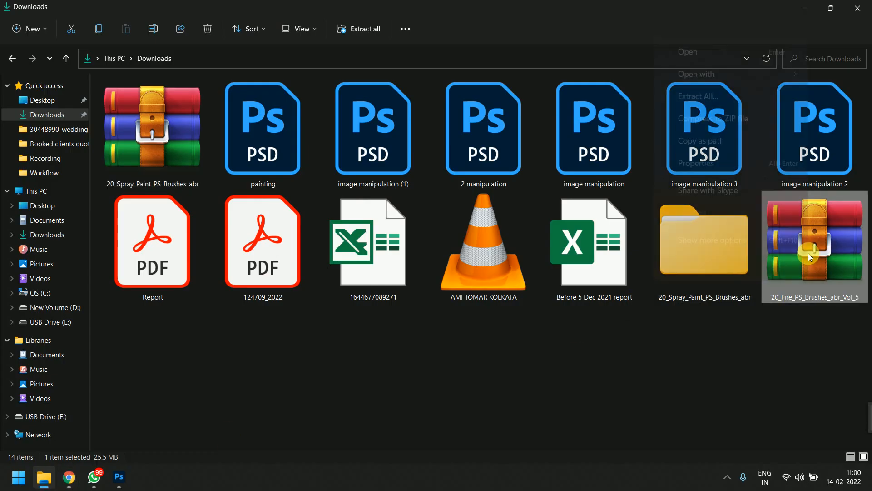
pyautogui.rightClick(808, 253)
pyautogui.click(672, 328)
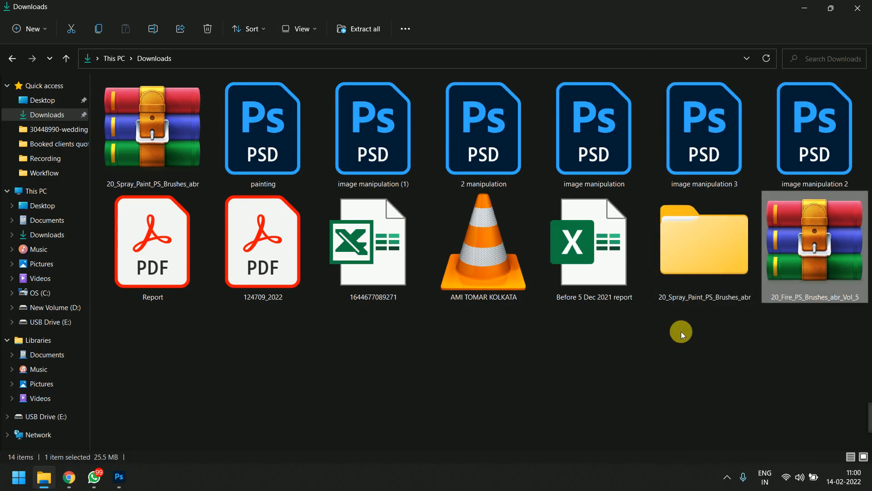
pyautogui.press('Return')
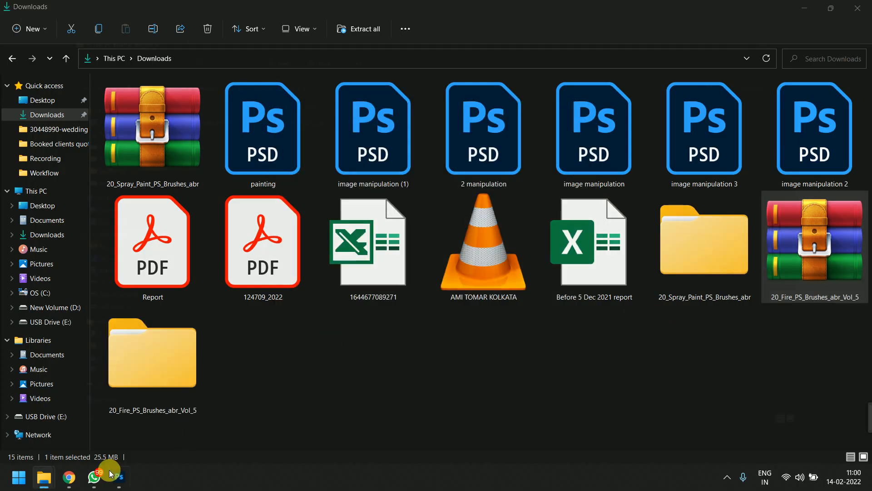
# Switch to Photoshop, hide Layer 5 and add an empty layer above it
pyautogui.click(119, 477)
pyautogui.hotkey('ctrl', 'd')
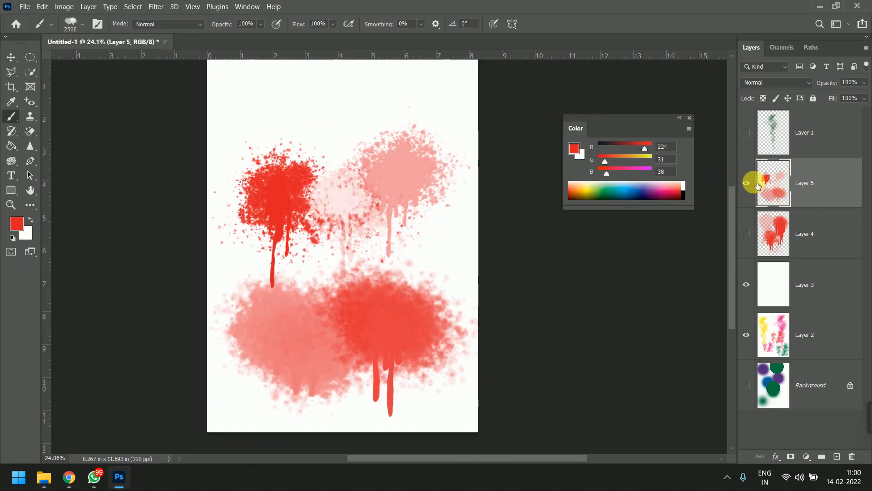
pyautogui.click(747, 183)
pyautogui.click(839, 456)
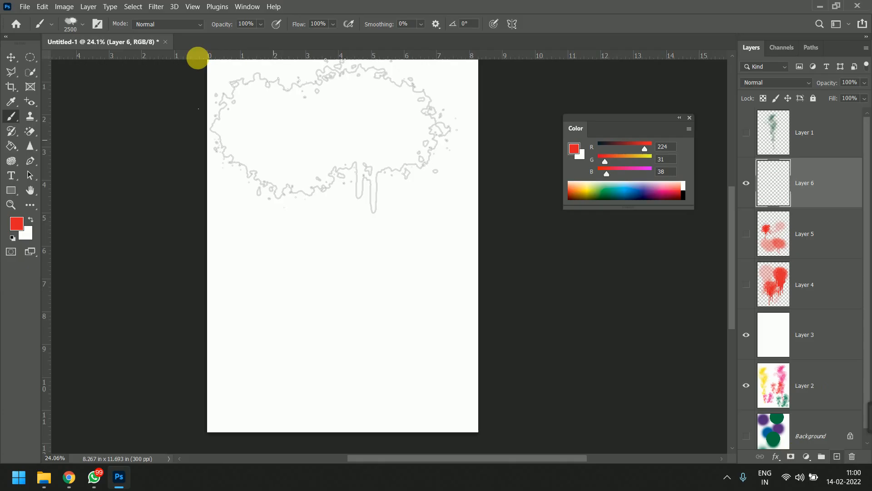
# Collapse the spray paint brush group and import the 20 Fire Brushes file from the extracted fire pack folder in Downloads
pyautogui.click(83, 25)
pyautogui.scroll(5, 102, 179)
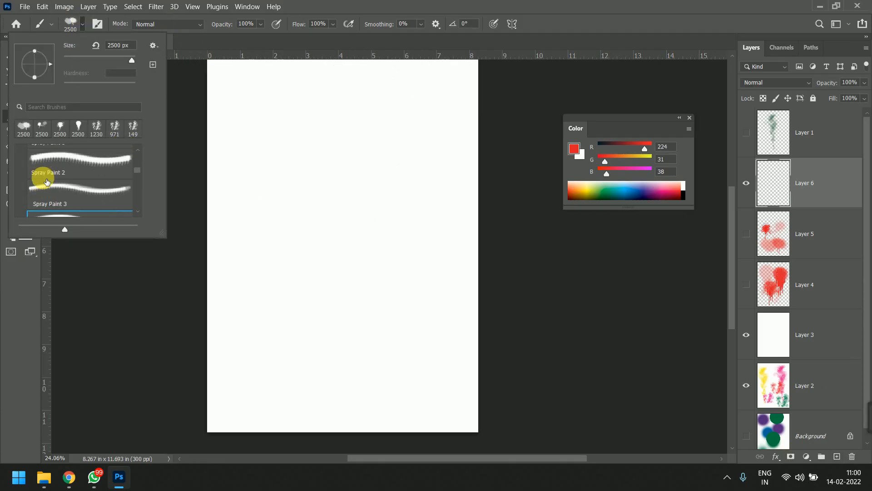
pyautogui.click(23, 201)
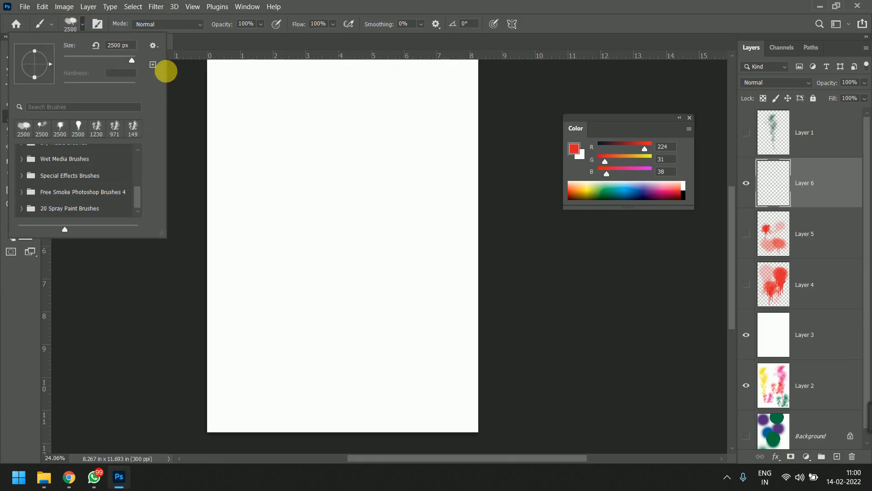
pyautogui.click(152, 47)
pyautogui.click(214, 198)
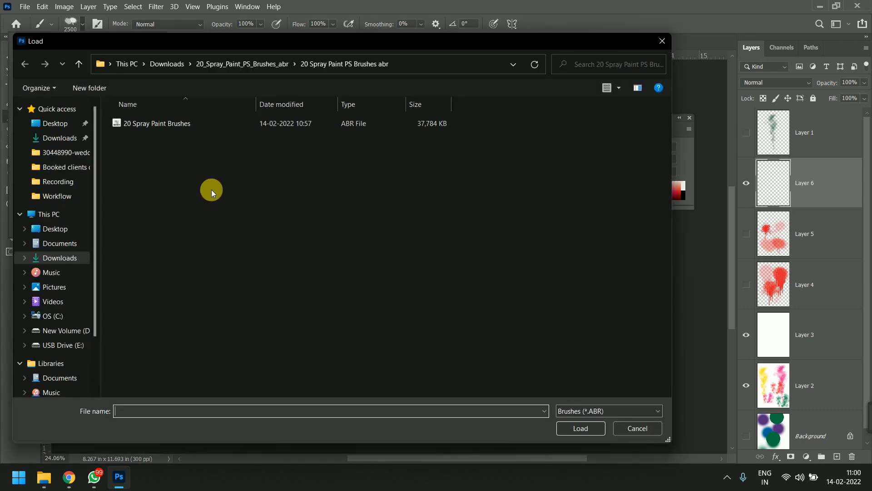
pyautogui.click(178, 67)
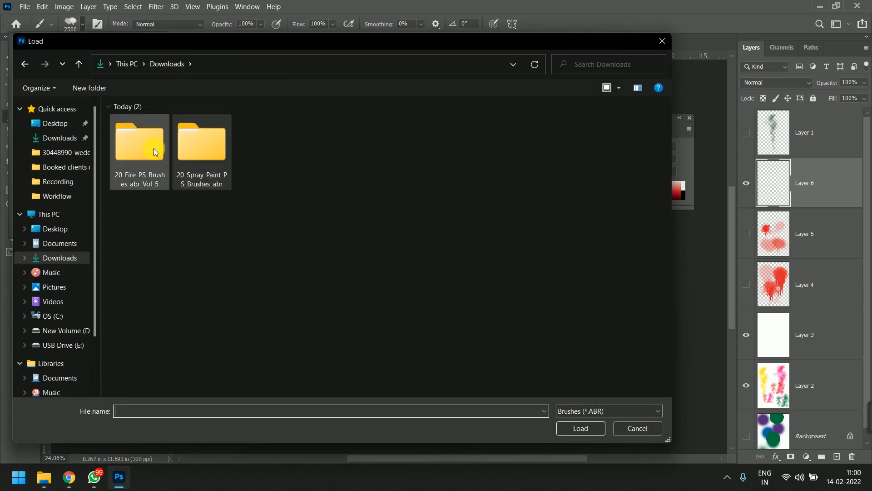
pyautogui.click(141, 142)
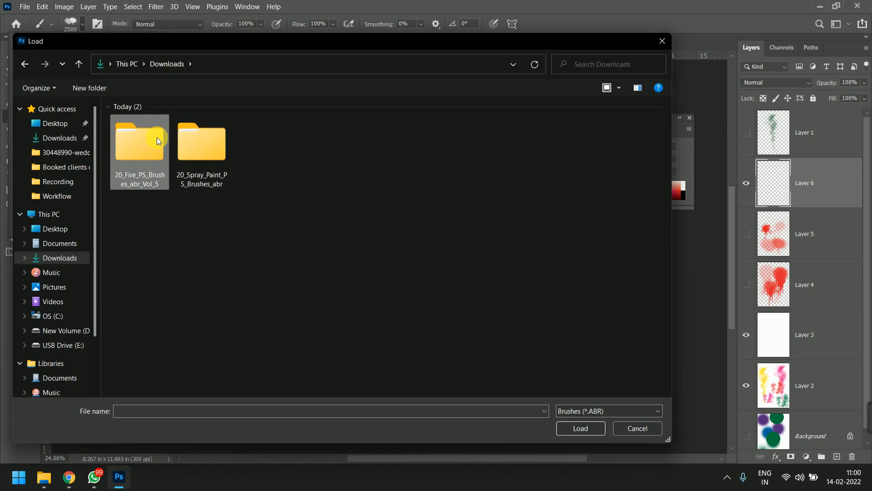
pyautogui.doubleClick(145, 141)
pyautogui.doubleClick(144, 122)
pyautogui.doubleClick(156, 123)
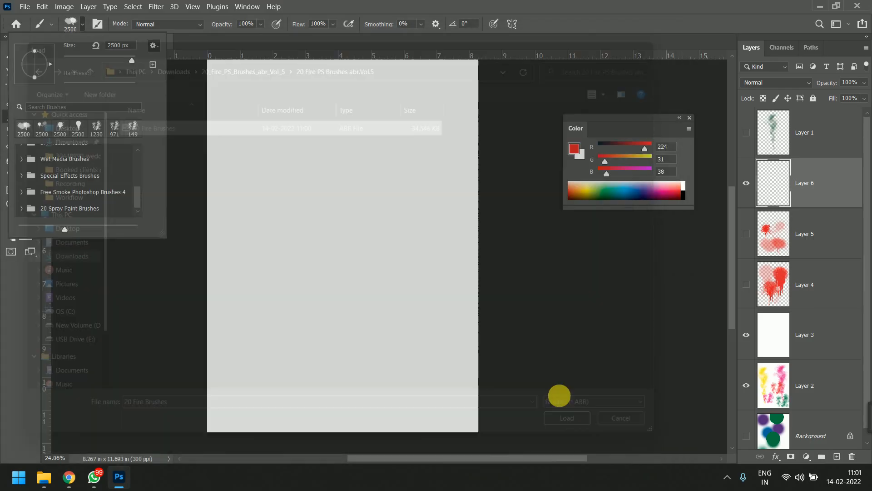
# Stamp the first brush of the 20 Fire Brushes group on Layer 6 in red, and again over it in orange (RGB 224, 86, 38)
pyautogui.scroll(-1, 99, 200)
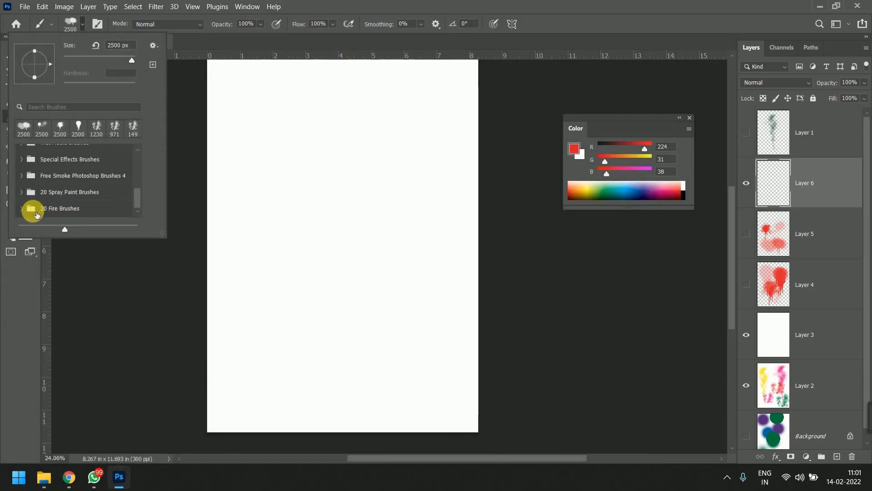
pyautogui.click(26, 209)
pyautogui.click(102, 184)
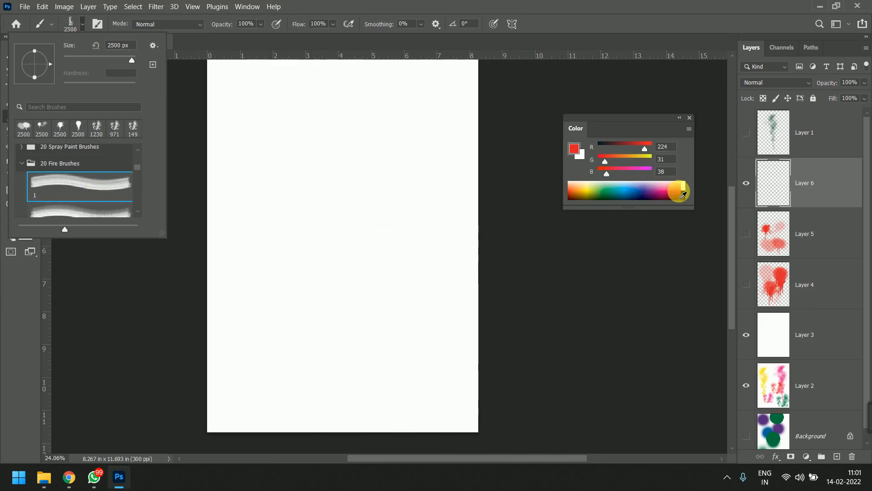
pyautogui.click(333, 252)
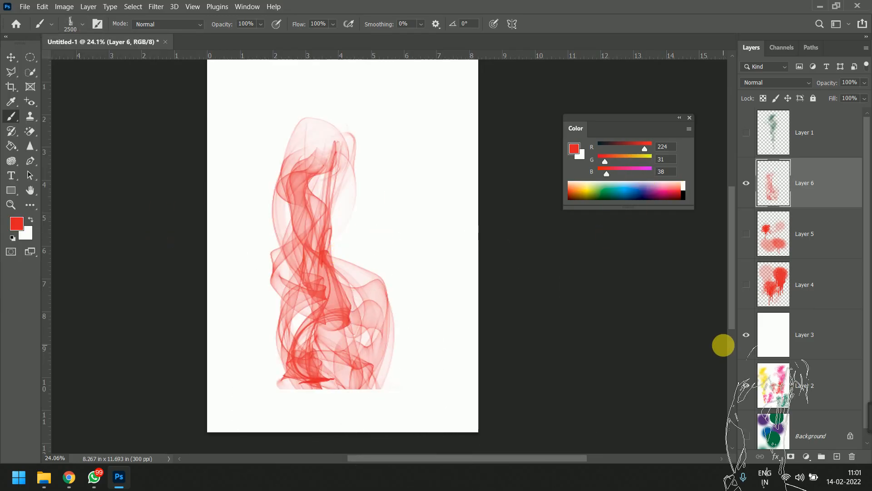
pyautogui.moveTo(610, 165); pyautogui.dragTo(616, 161)
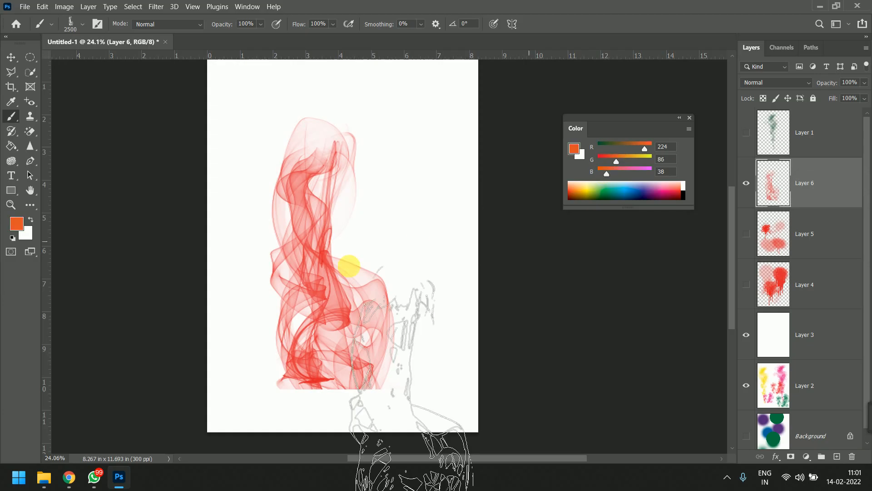
pyautogui.click(341, 258)
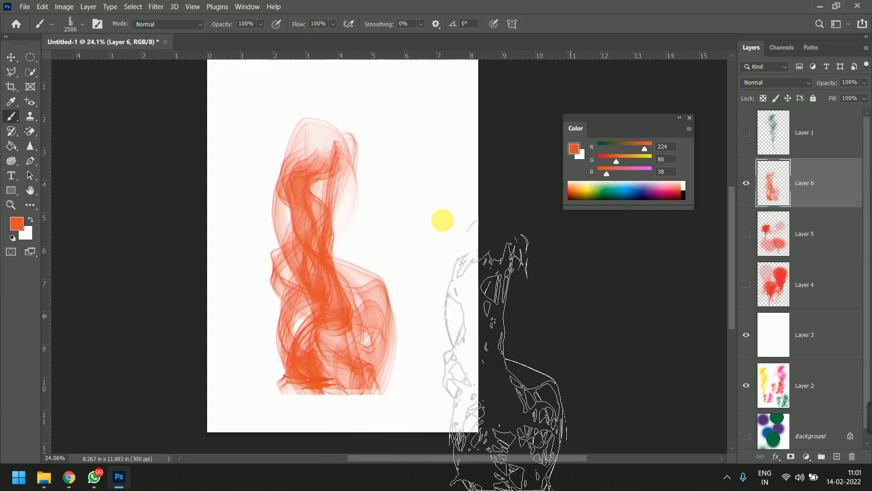
# Choose the Fire 3 brush and stamp an orange flame in the upper-right part of the canvas on Layer 6
pyautogui.click(83, 25)
pyautogui.scroll(-2, 77, 193)
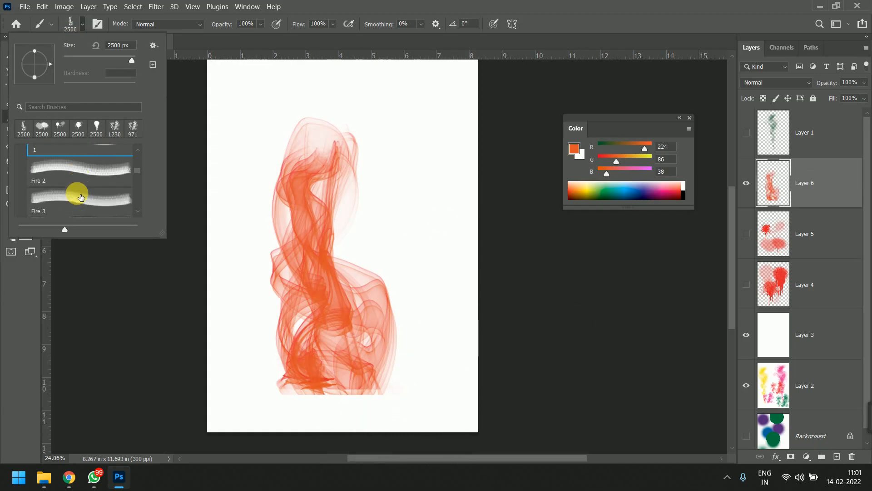
pyautogui.click(92, 197)
pyautogui.click(455, 195)
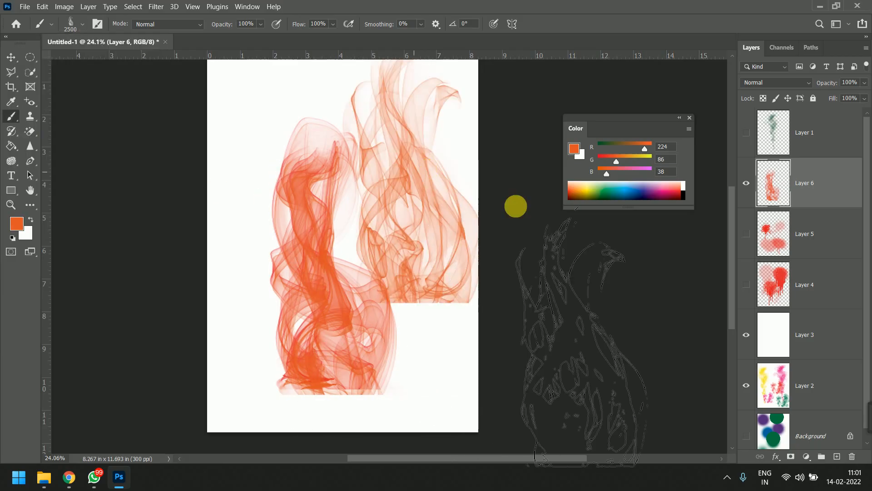
pyautogui.scroll(-2, 418, 282)
pyautogui.scroll(2, 444, 284)
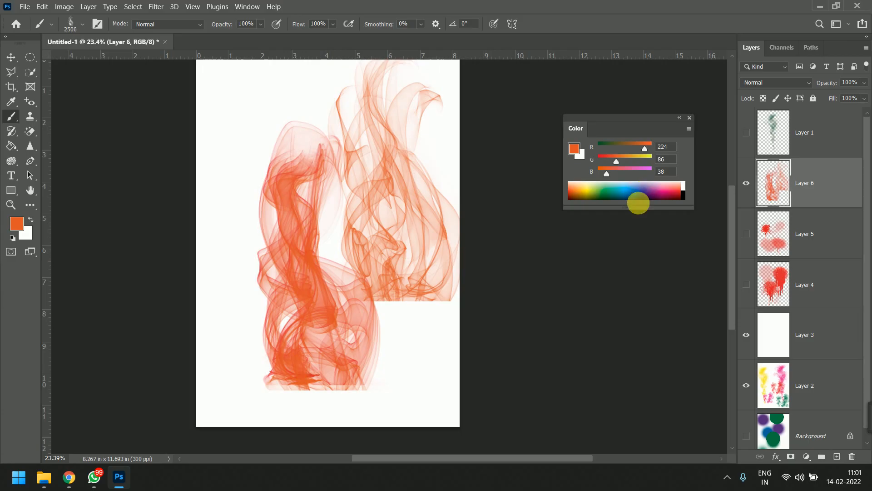
# Hide Layer 6, add an empty layer above it and stamp the Fire 5 brush twice side by side
pyautogui.click(746, 183)
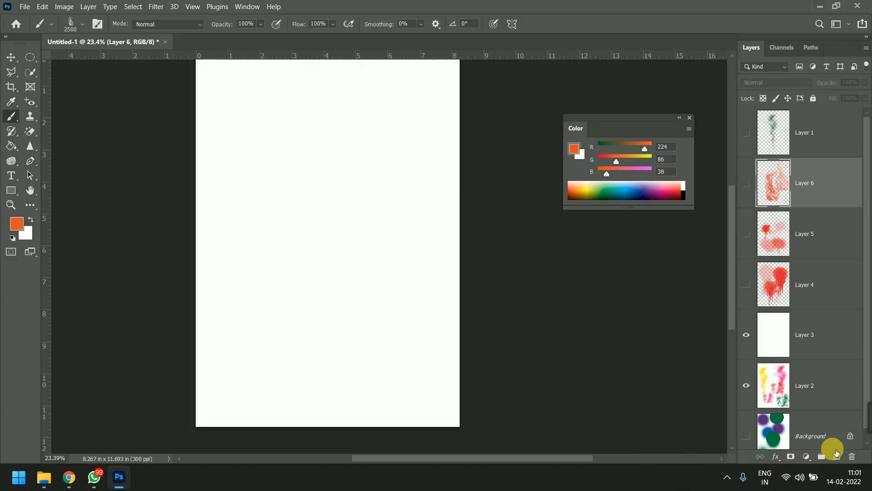
pyautogui.click(837, 456)
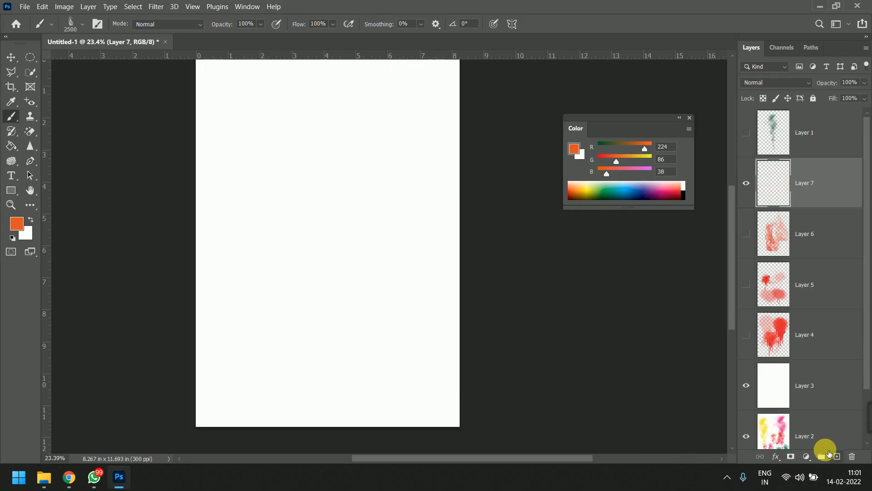
pyautogui.click(83, 25)
pyautogui.scroll(-2, 98, 209)
pyautogui.click(93, 212)
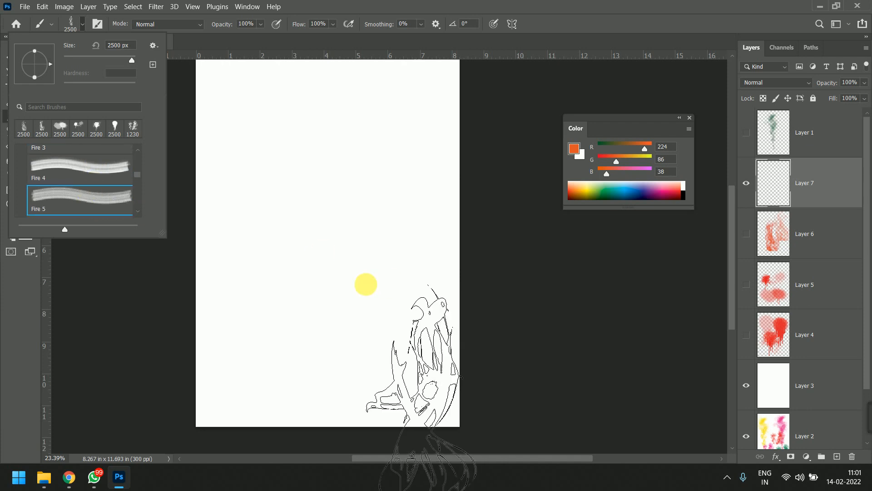
pyautogui.click(307, 271)
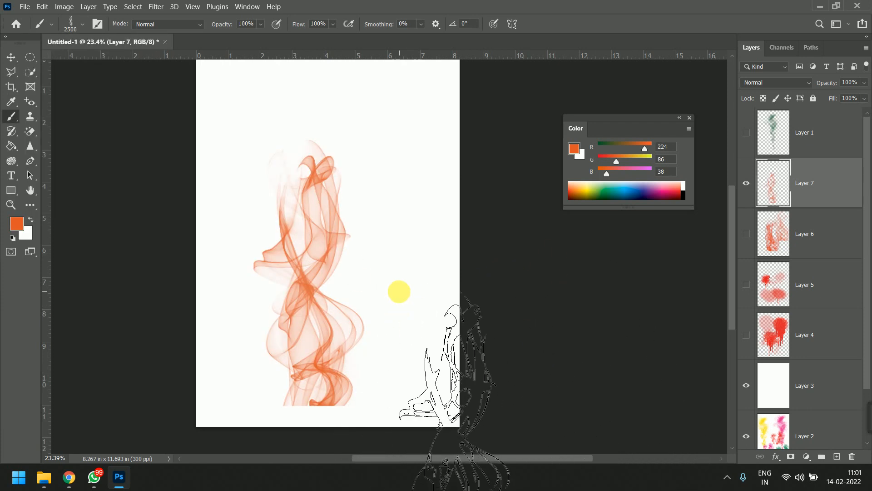
pyautogui.click(397, 294)
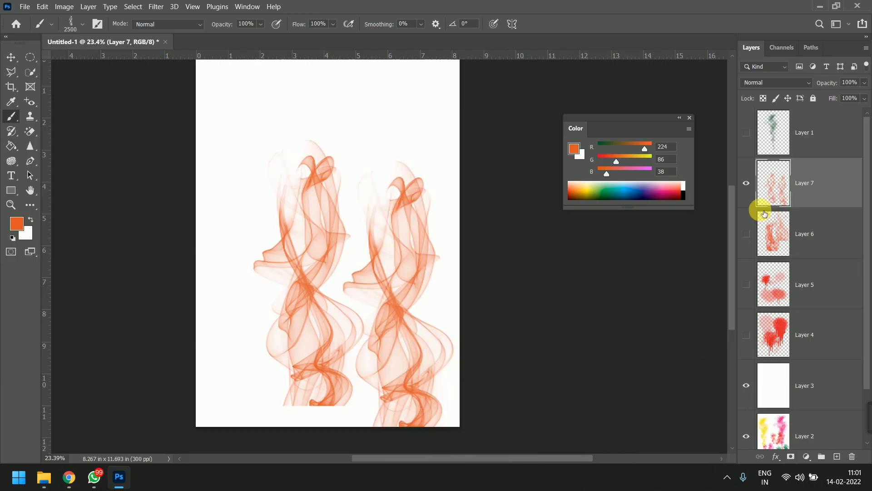
# Hide Layer 7, add an empty layer and stamp another brush from the 20 Fire Brushes group left of the canvas centre
pyautogui.click(747, 186)
pyautogui.click(838, 456)
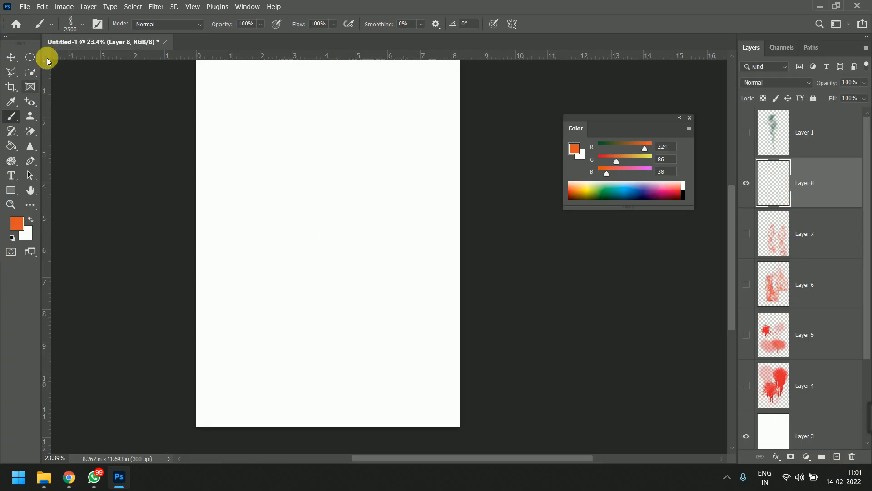
pyautogui.click(73, 24)
pyautogui.scroll(-3, 108, 213)
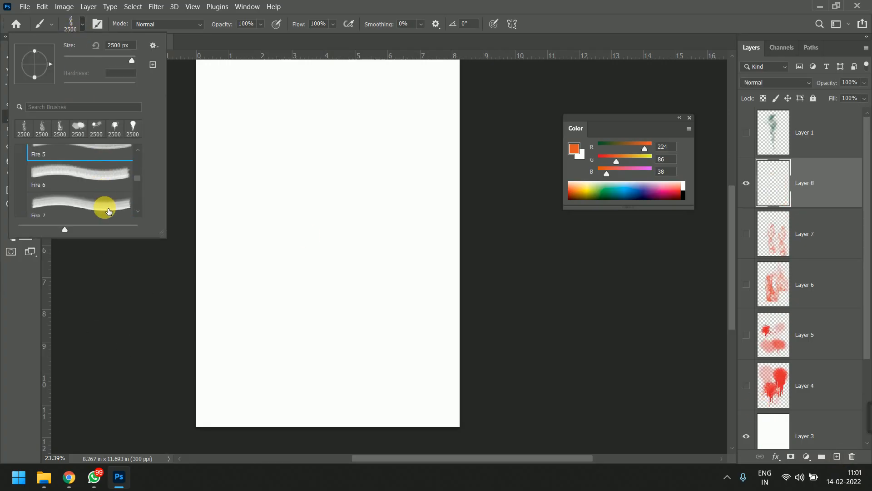
pyautogui.click(295, 250)
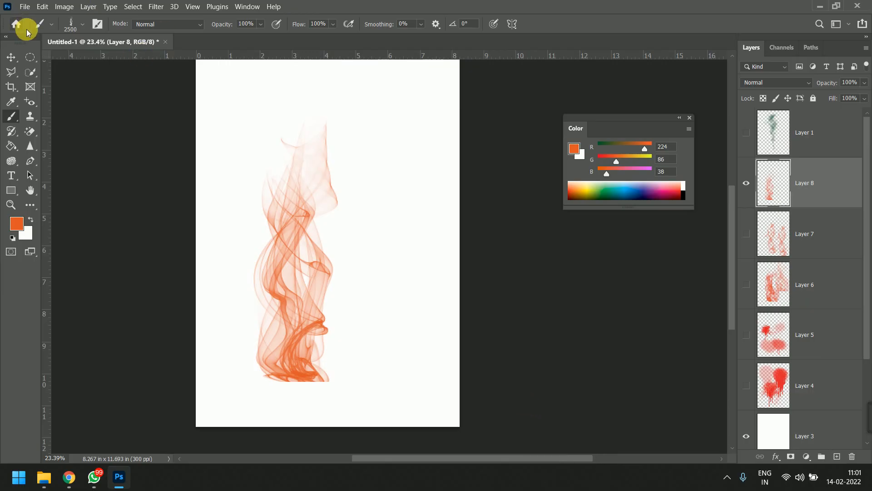
# Choose the Fire 9 brush and stamp it beside the existing flame on Layer 8
pyautogui.click(82, 25)
pyautogui.scroll(-2, 80, 199)
pyautogui.click(81, 184)
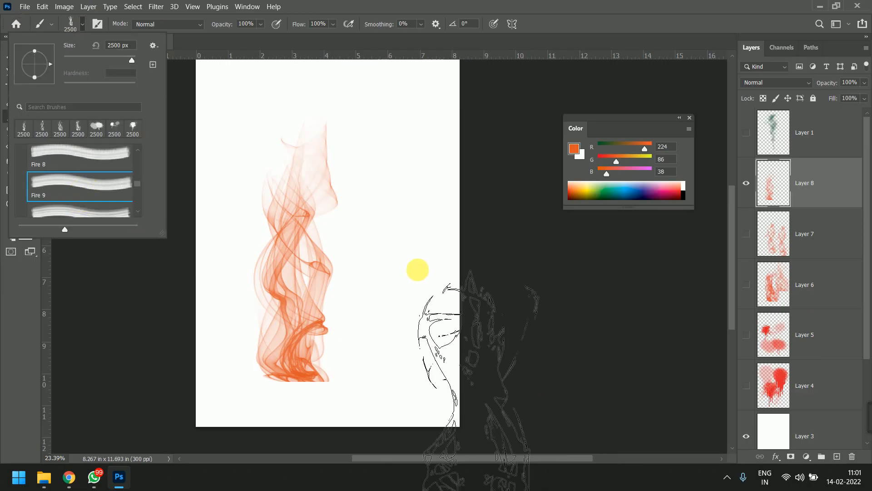
pyautogui.click(387, 275)
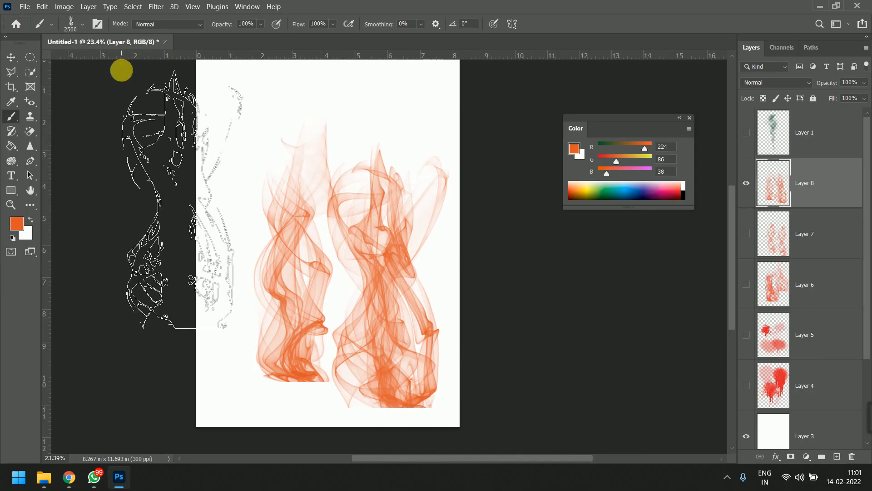
# Hide Layer 8, add an empty layer and stamp a different narrow flame brush near the middle of the canvas
pyautogui.click(746, 185)
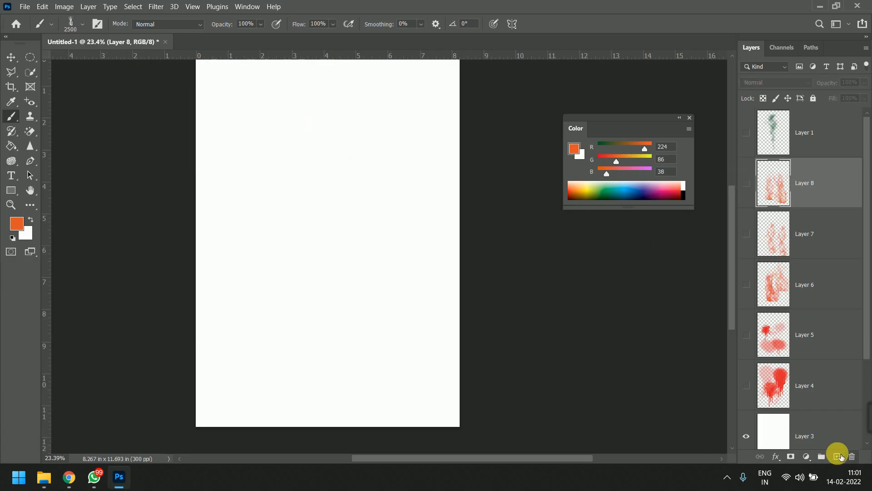
pyautogui.click(837, 456)
pyautogui.click(80, 24)
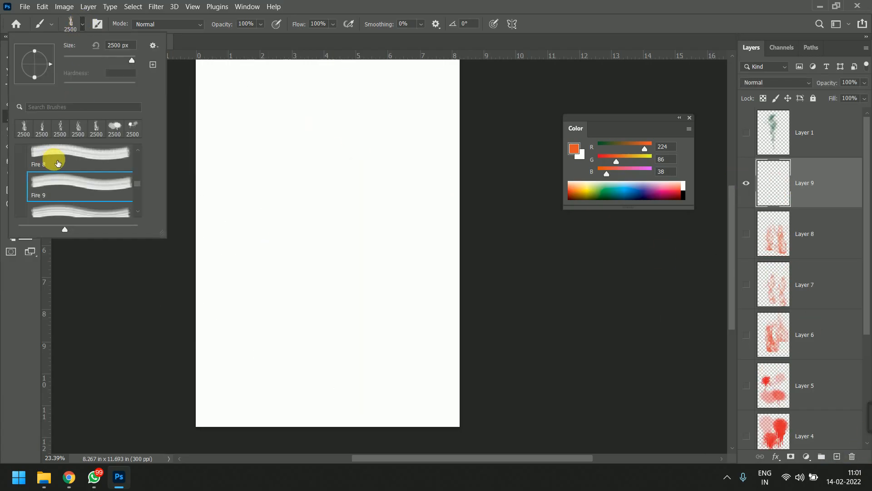
pyautogui.click(74, 184)
pyautogui.click(355, 267)
pyautogui.click(355, 267)
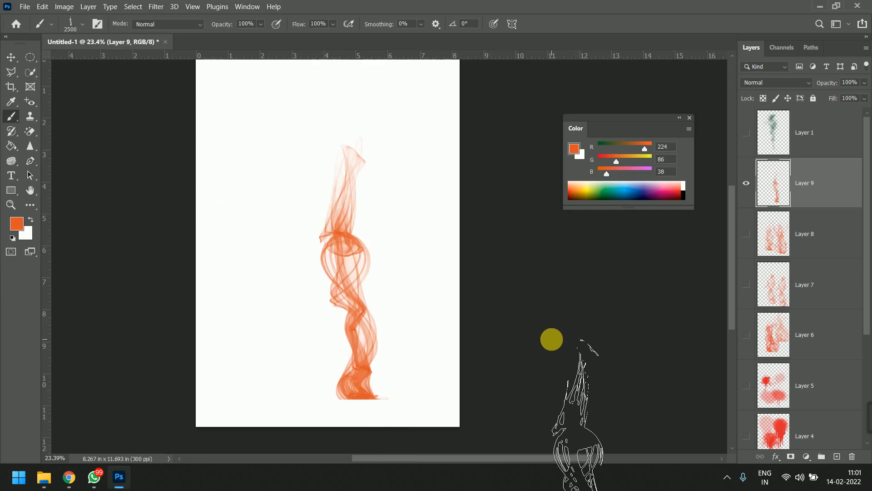
# Switch to Brusheezy in Chrome, close the finished download overlay and return to the fire brush search results
pyautogui.hotkey('alt', 'Tab')
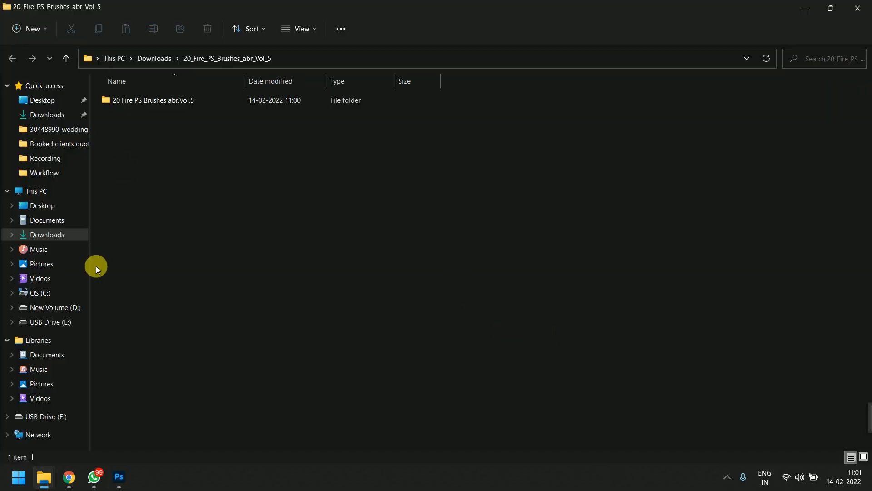
pyautogui.moveTo(78, 483)
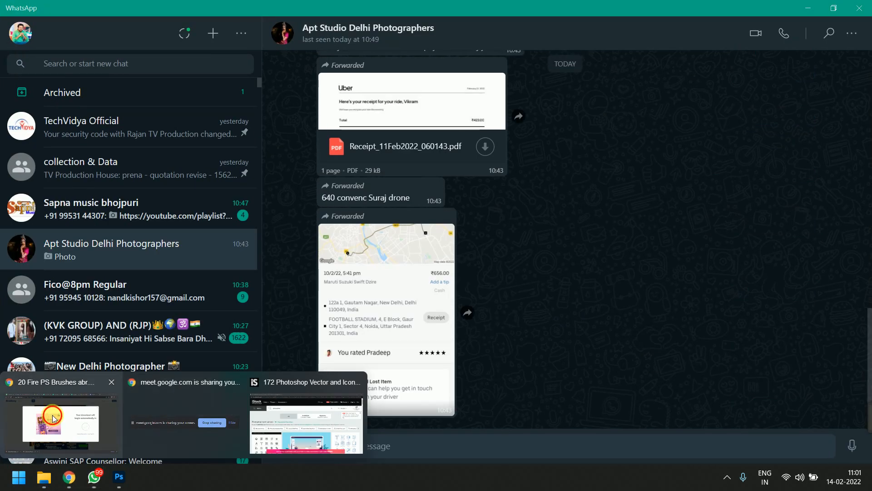
pyautogui.click(116, 454)
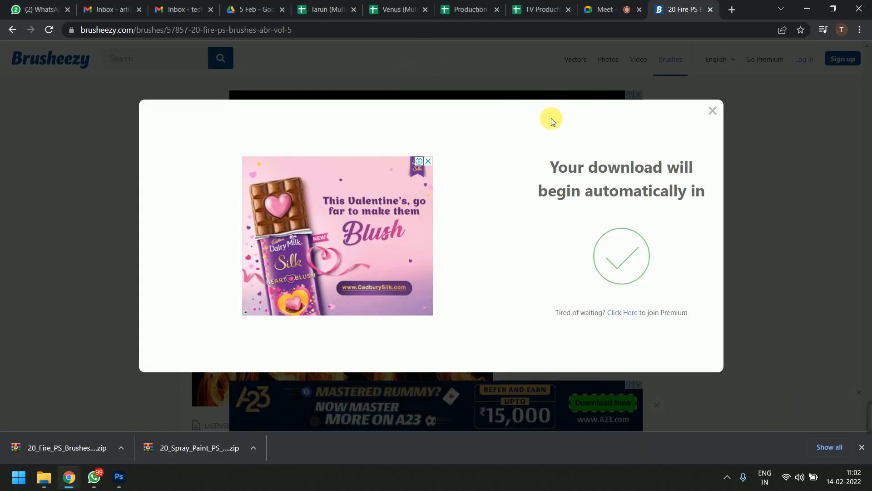
pyautogui.click(713, 111)
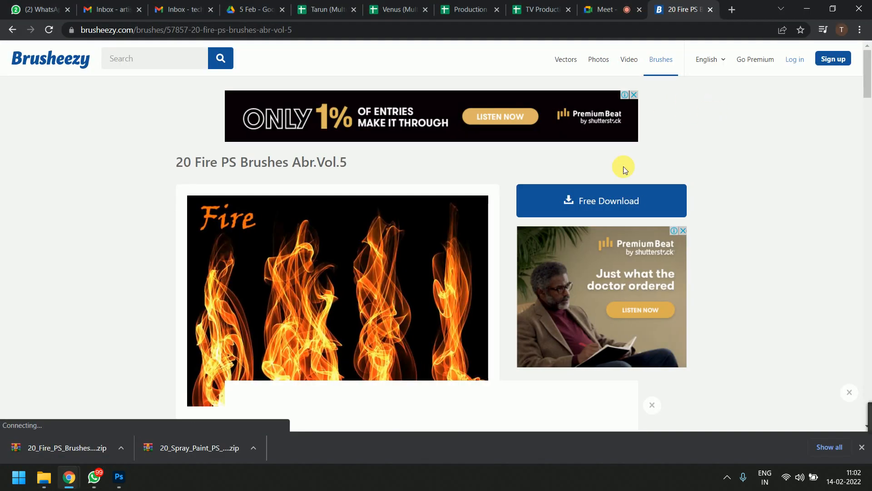
pyautogui.scroll(-8, 370, 237)
pyautogui.scroll(6, 431, 181)
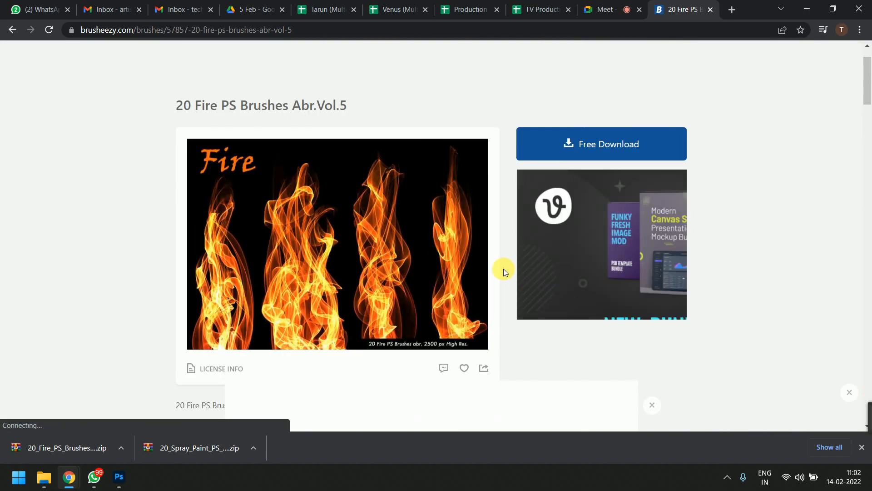
pyautogui.click(20, 33)
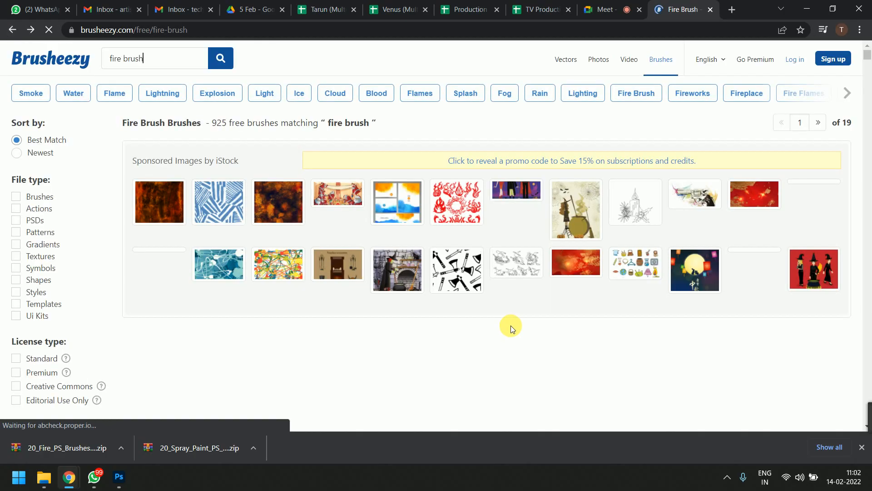
# Browse the fire brush results and open the Fire/Flame Brushes pack
pyautogui.scroll(3, 476, 256)
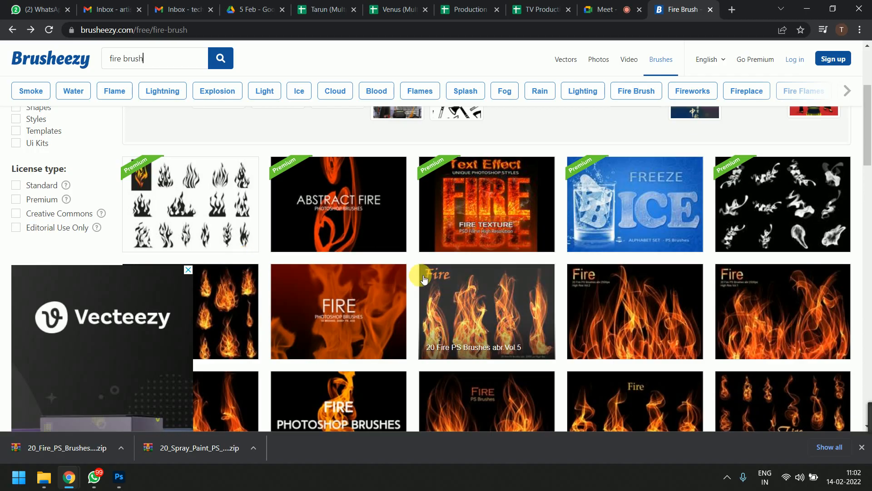
pyautogui.scroll(-3, 409, 264)
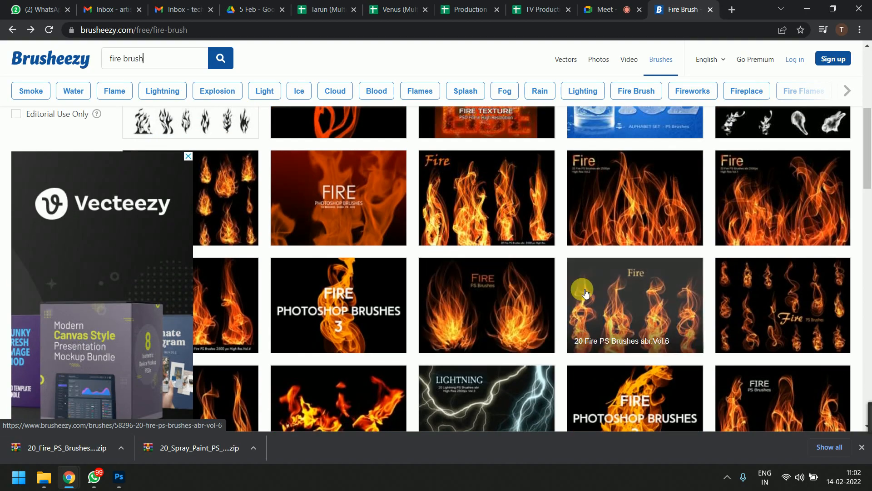
pyautogui.scroll(-3, 582, 289)
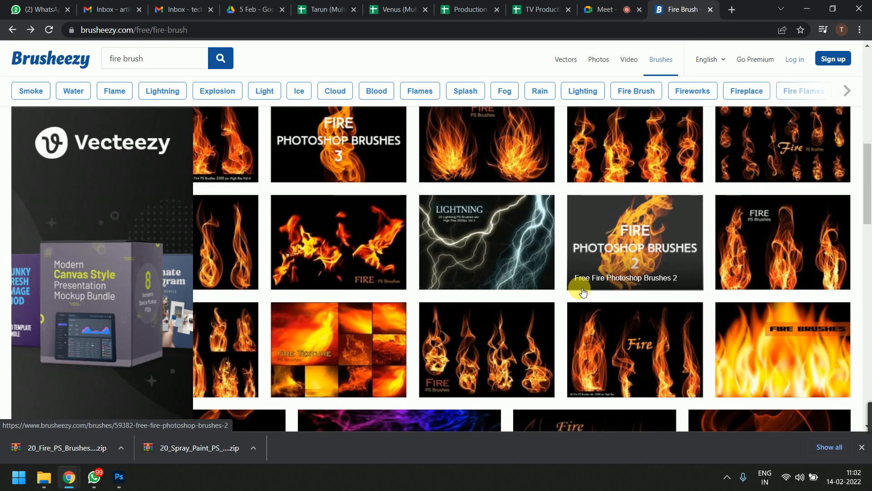
pyautogui.click(768, 350)
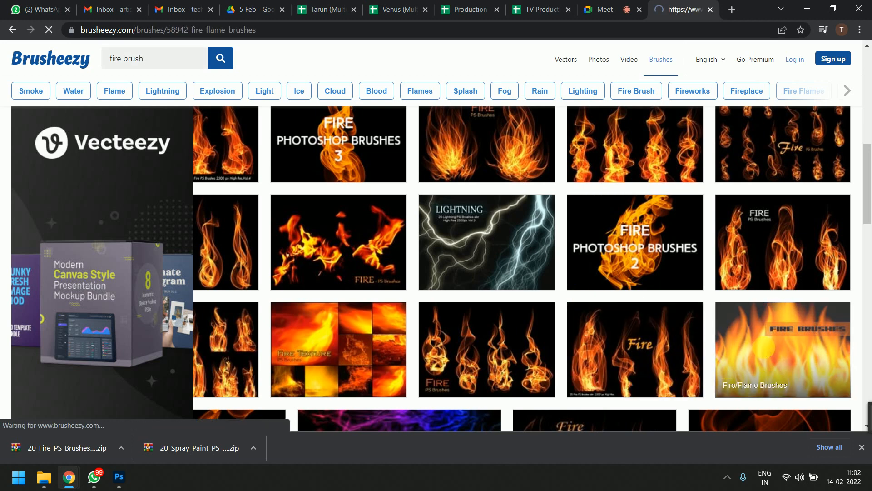
# Start the free download of the Fire/Flame Brushes pack and switch to the Downloads folder in File Explorer
pyautogui.scroll(-4, 607, 258)
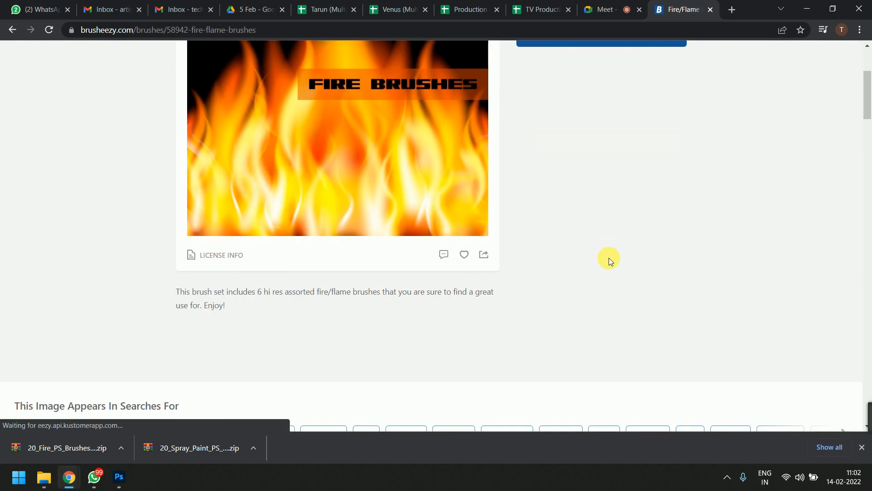
pyautogui.scroll(2, 608, 218)
pyautogui.click(609, 89)
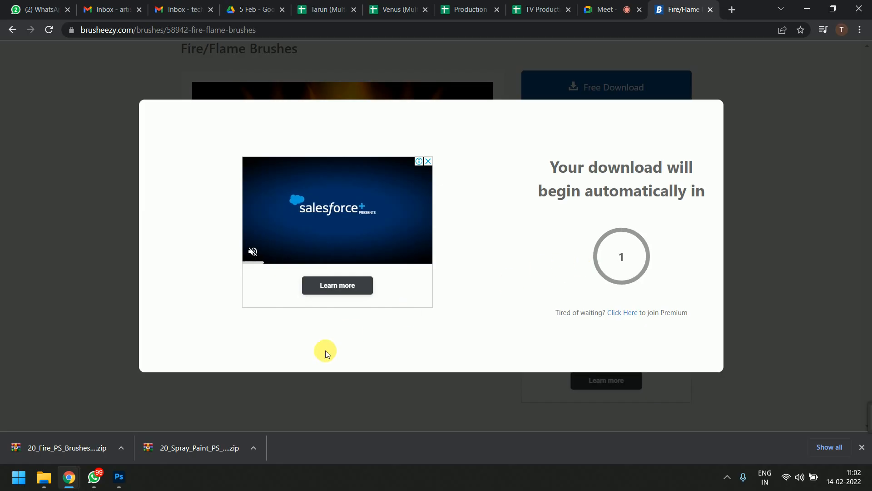
pyautogui.moveTo(44, 480)
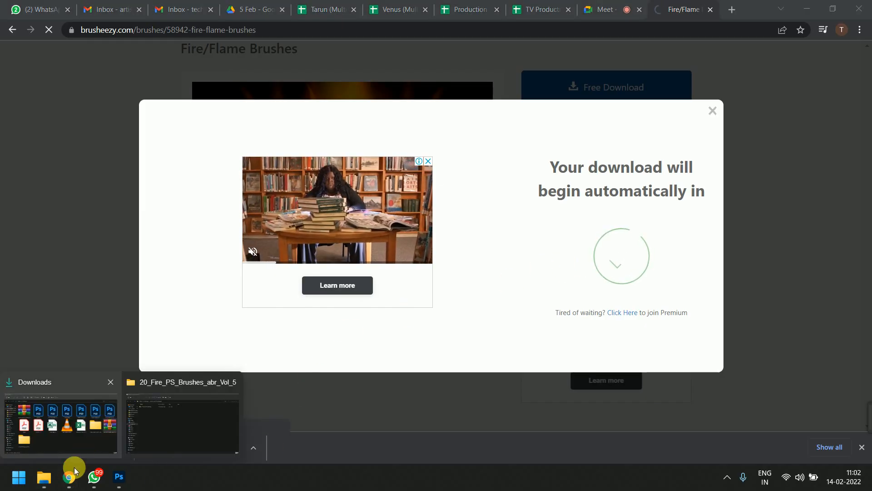
pyautogui.click(64, 413)
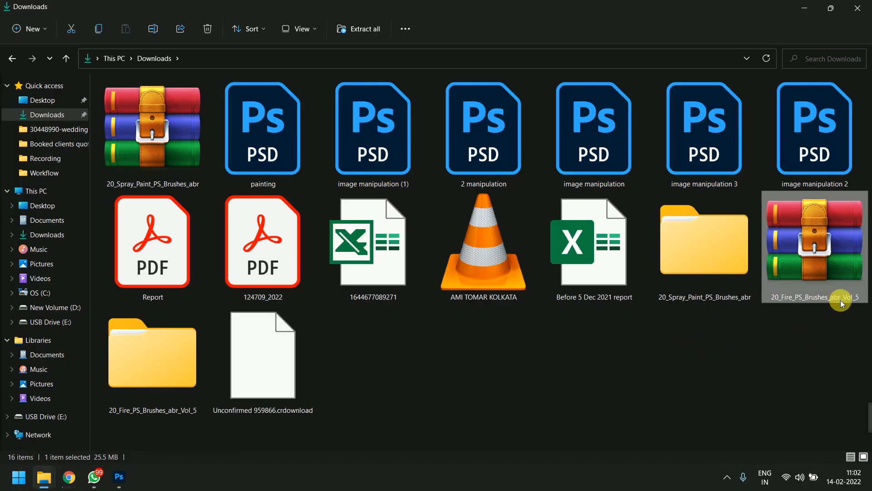
# Extract the DD_Fire_Brushes_44323 archive into its own folder in Downloads
pyautogui.rightClick(520, 377)
pyautogui.rightClick(310, 393)
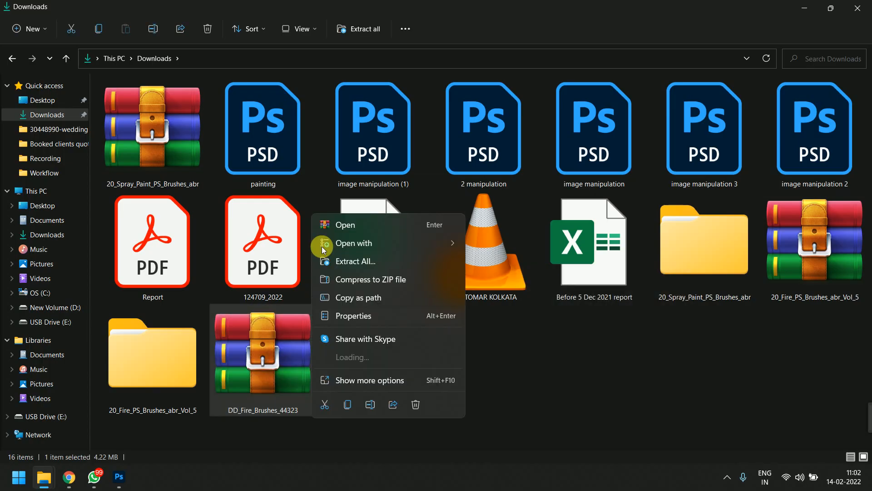
pyautogui.click(366, 260)
pyautogui.click(525, 352)
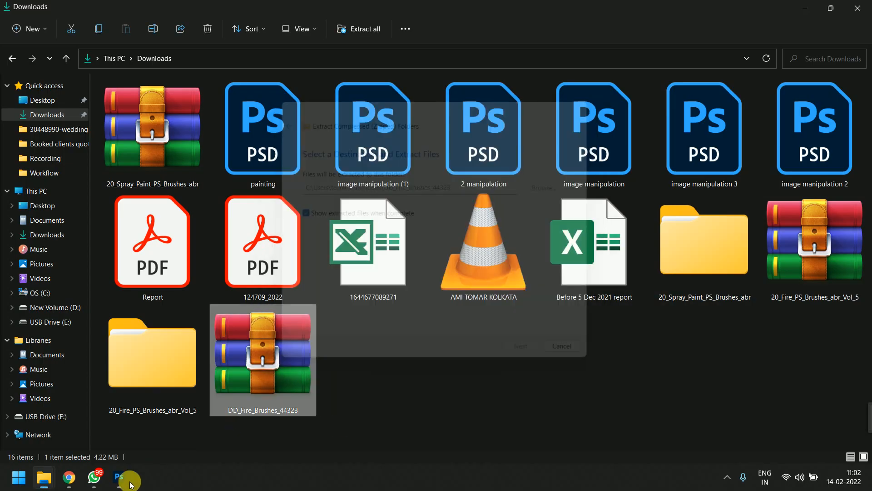
# Switch to Photoshop and import the DD Fire Brushes 44323 brush file from its extracted folder in Downloads
pyautogui.click(129, 475)
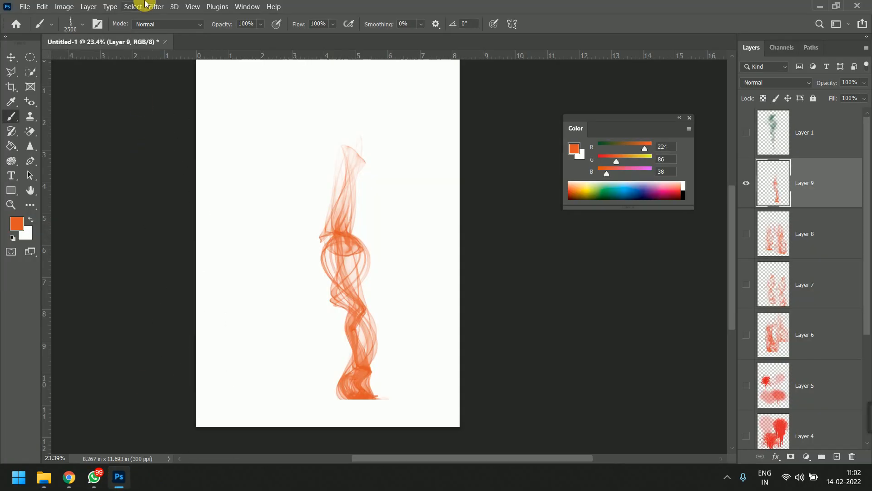
pyautogui.click(83, 24)
pyautogui.scroll(-5, 58, 171)
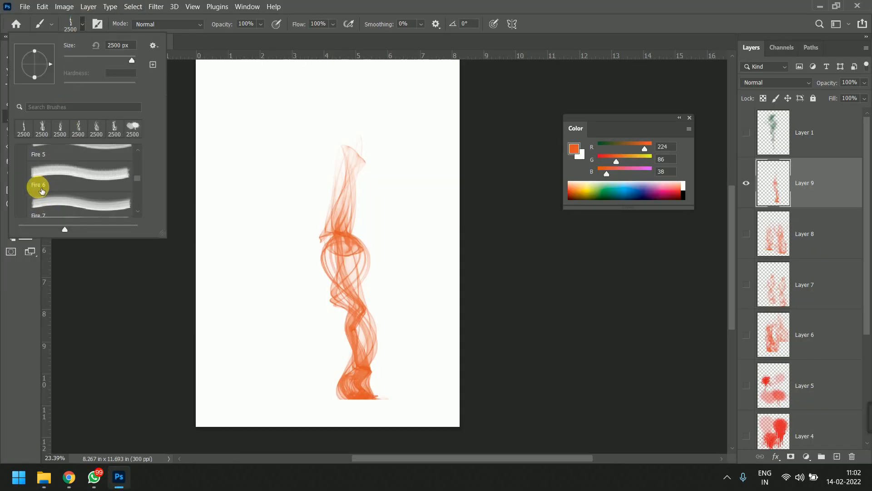
pyautogui.scroll(-10, 38, 182)
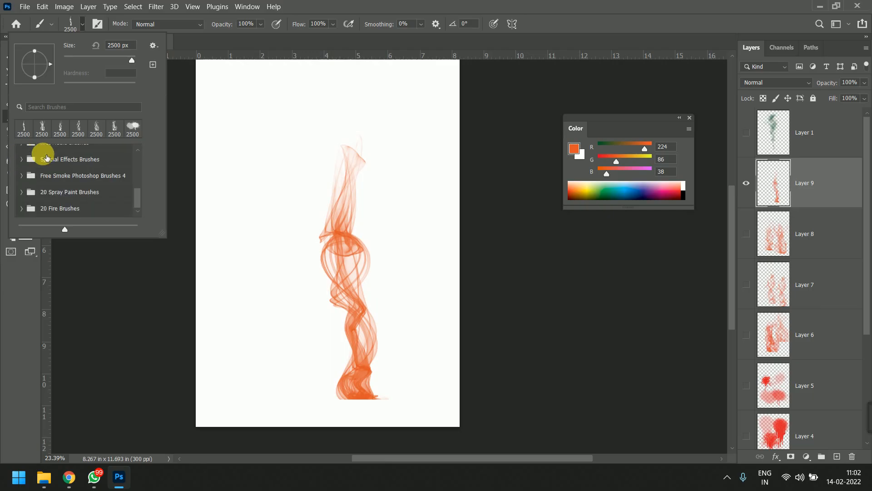
pyautogui.click(153, 45)
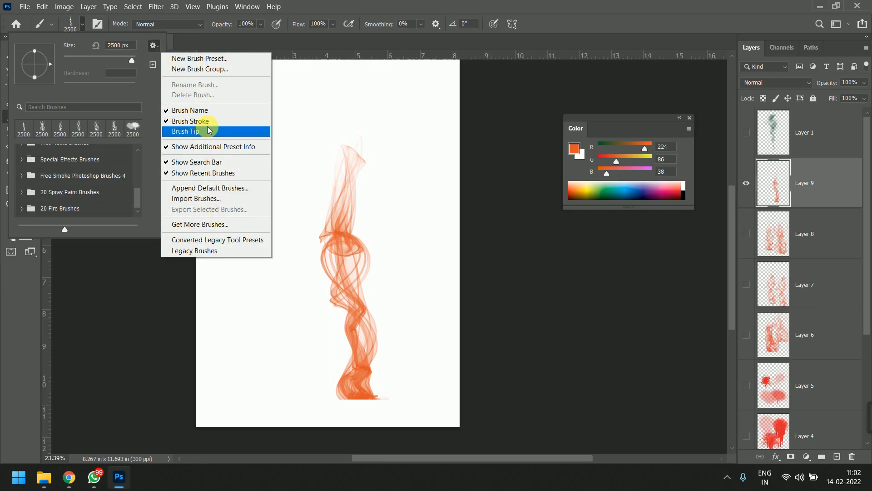
pyautogui.click(197, 198)
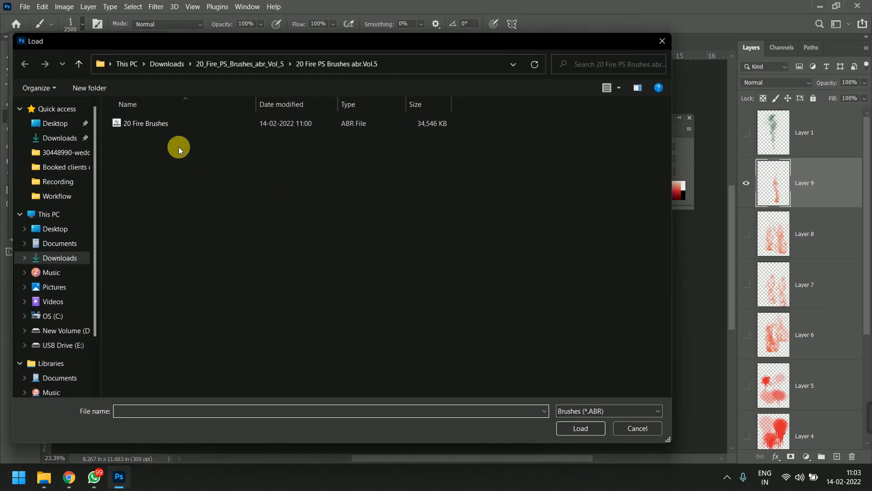
pyautogui.click(253, 64)
pyautogui.click(175, 63)
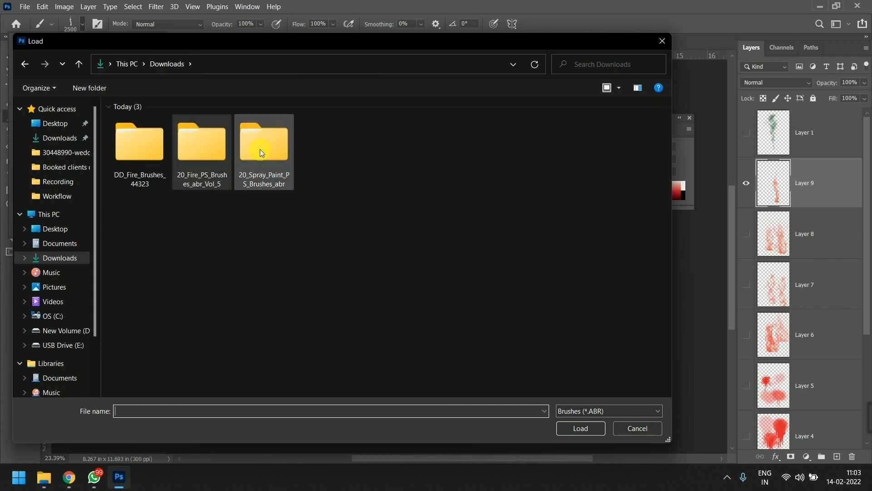
pyautogui.doubleClick(151, 162)
pyautogui.doubleClick(163, 128)
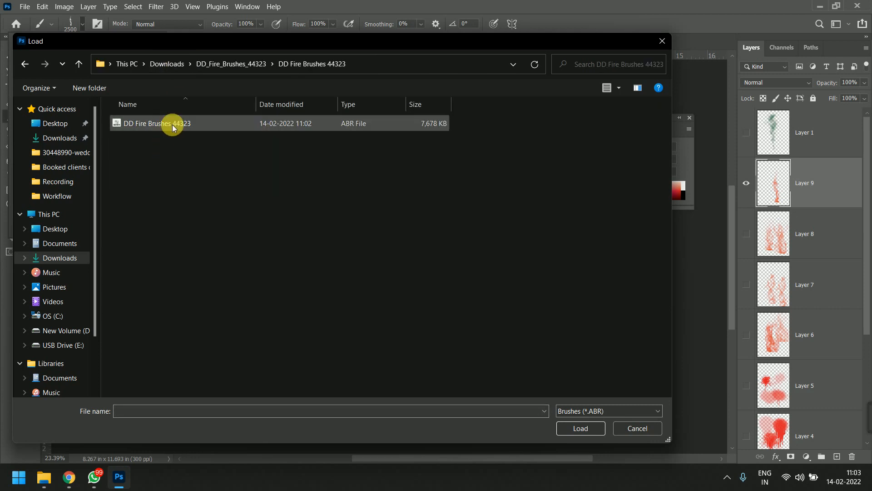
pyautogui.doubleClick(173, 125)
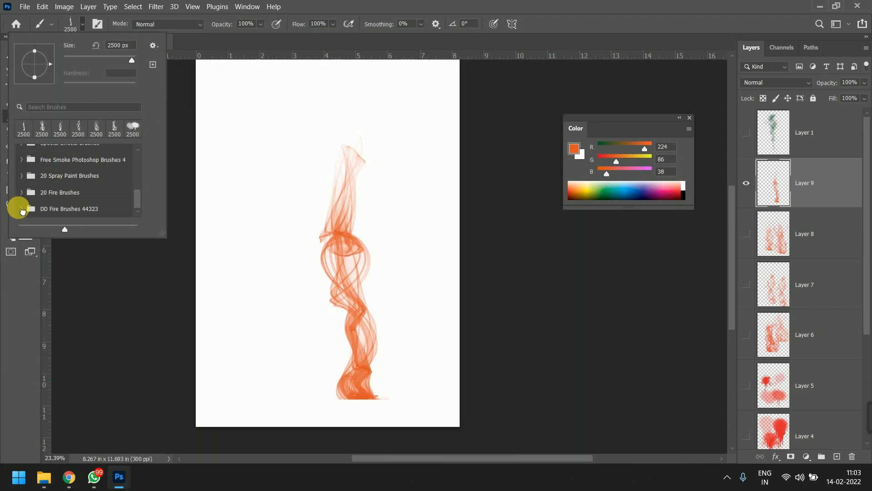
# Choose Fire Brush 2 from the DD Fire Brushes 44323 group and stamp it left of the existing flame on Layer 9
pyautogui.click(24, 209)
pyautogui.click(26, 210)
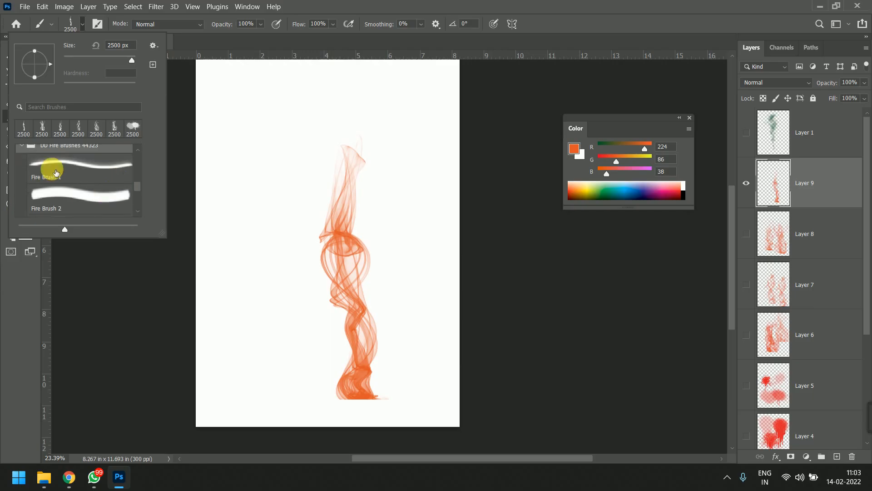
pyautogui.click(90, 218)
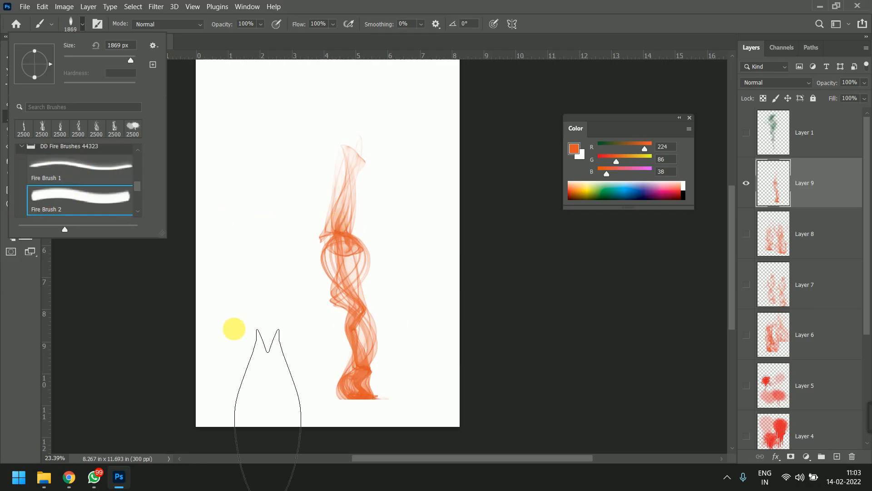
pyautogui.click(218, 208)
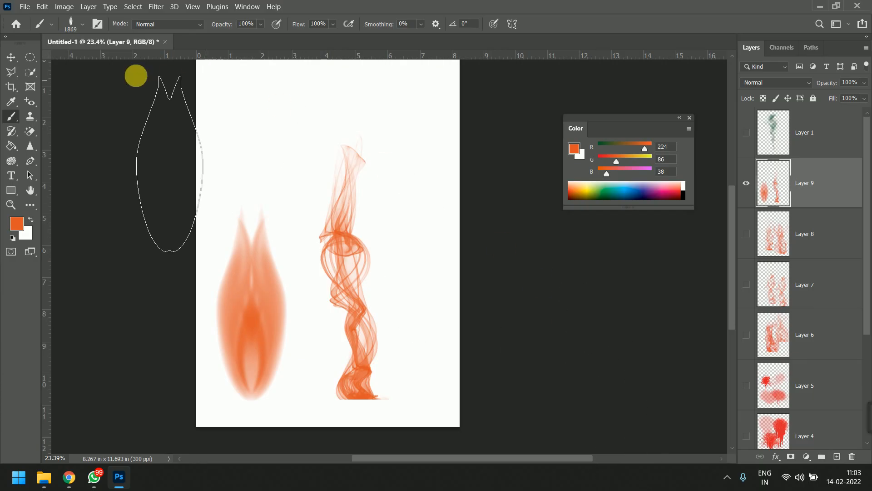
# Choose Fire Brush 3 and stamp its wide flame across the upper part of the canvas
pyautogui.click(84, 24)
pyautogui.scroll(-2, 80, 187)
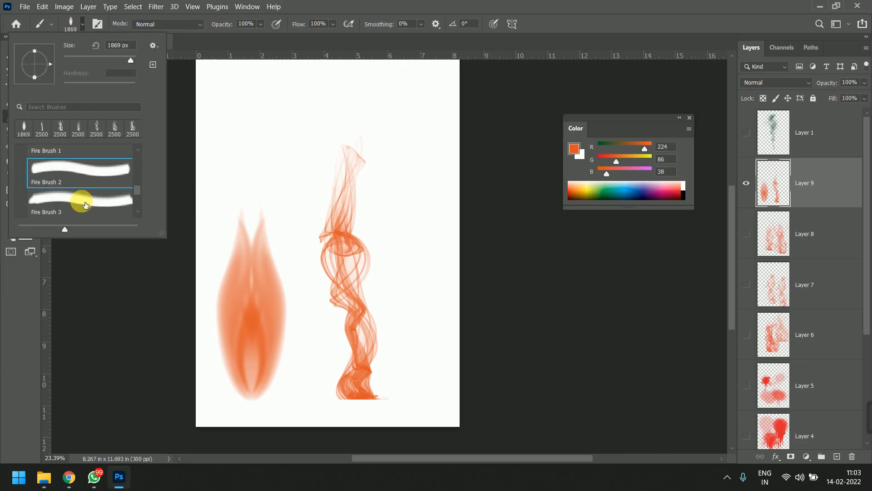
pyautogui.click(84, 180)
pyautogui.click(229, 63)
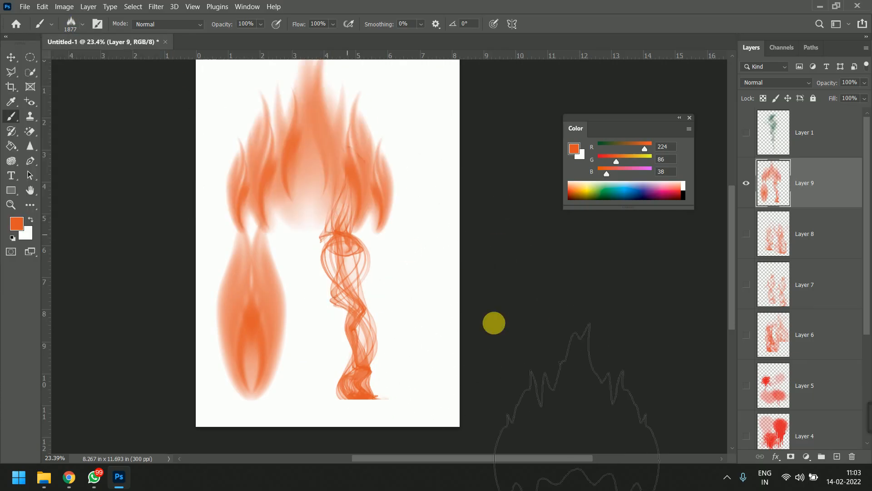
# Choose Fire Brush 4 and stamp it at the canvas's lower right, lower middle and upper right, building up denser colour on the last two
pyautogui.scroll(-2, 514, 344)
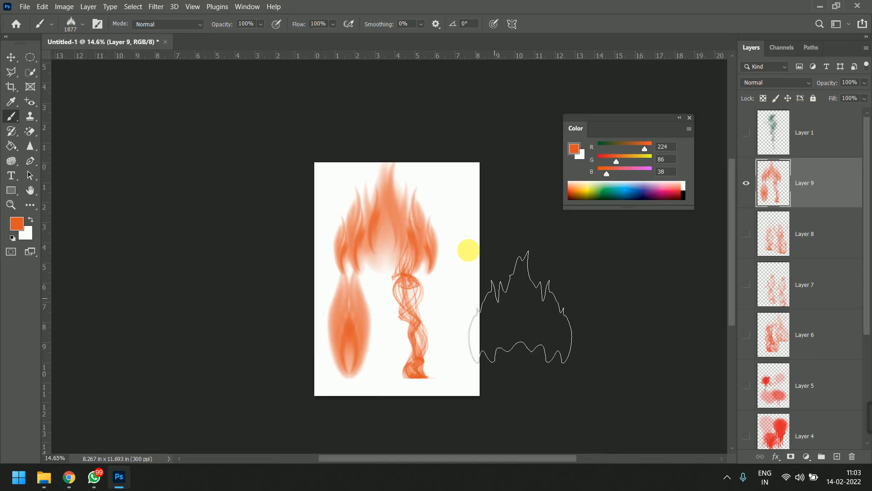
pyautogui.click(84, 25)
pyautogui.scroll(-1, 87, 171)
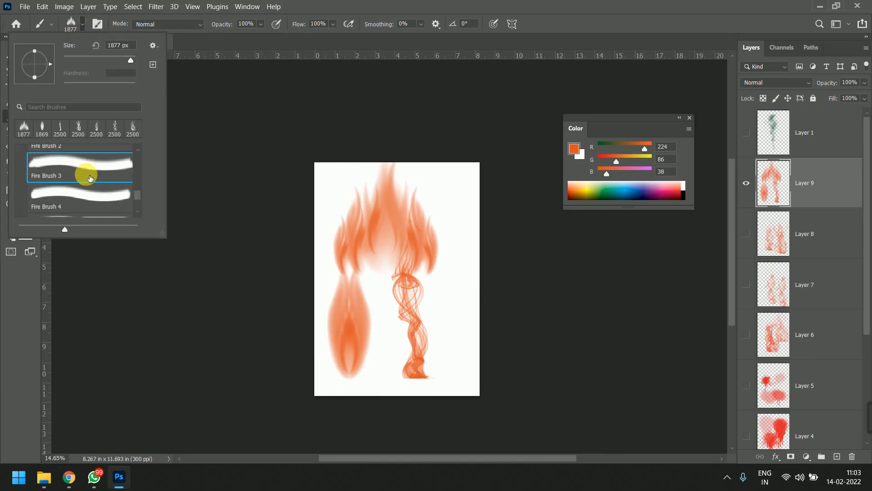
pyautogui.click(97, 190)
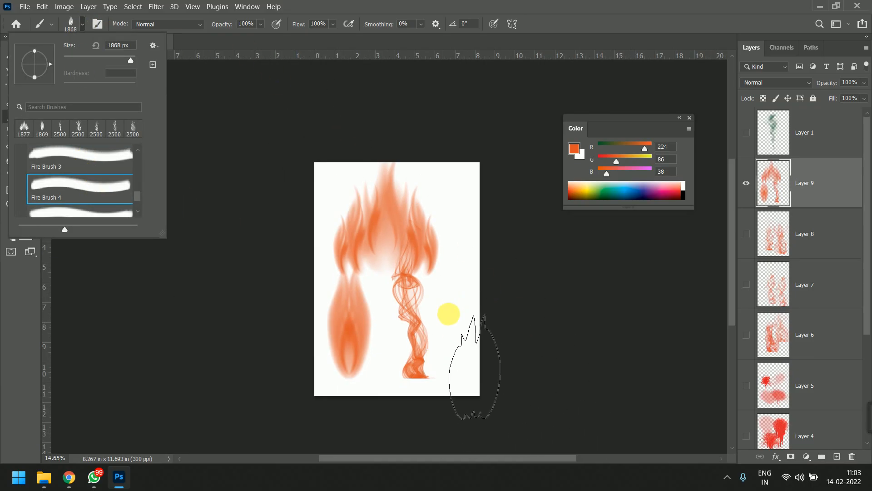
pyautogui.click(449, 318)
pyautogui.click(384, 326)
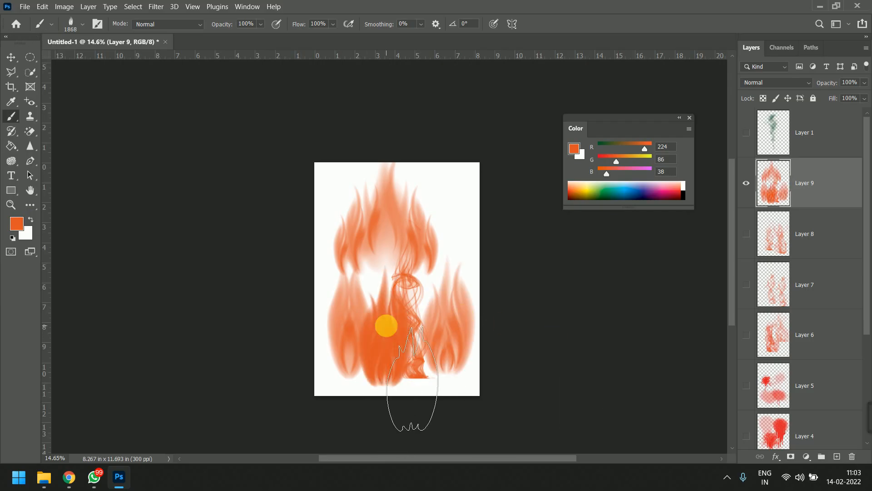
pyautogui.click(459, 202)
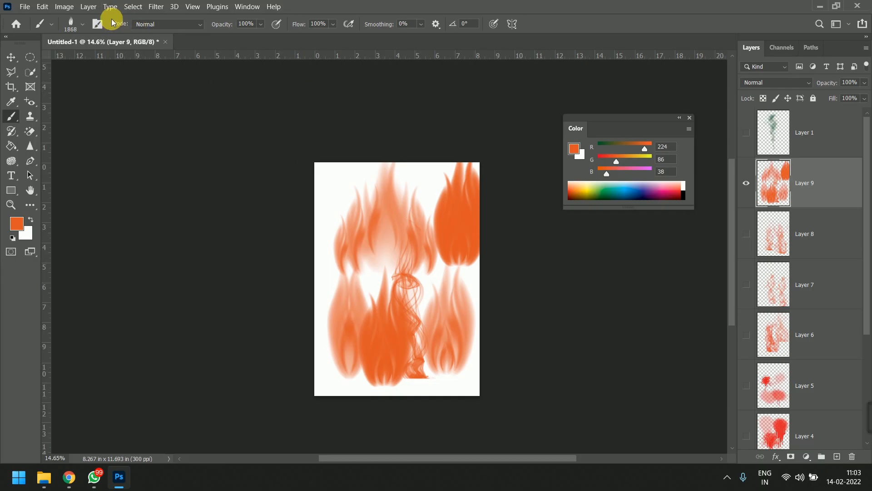
# Choose Fire Brush 5 and stamp it in the upper-left part of the canvas
pyautogui.click(82, 24)
pyautogui.scroll(-3, 113, 206)
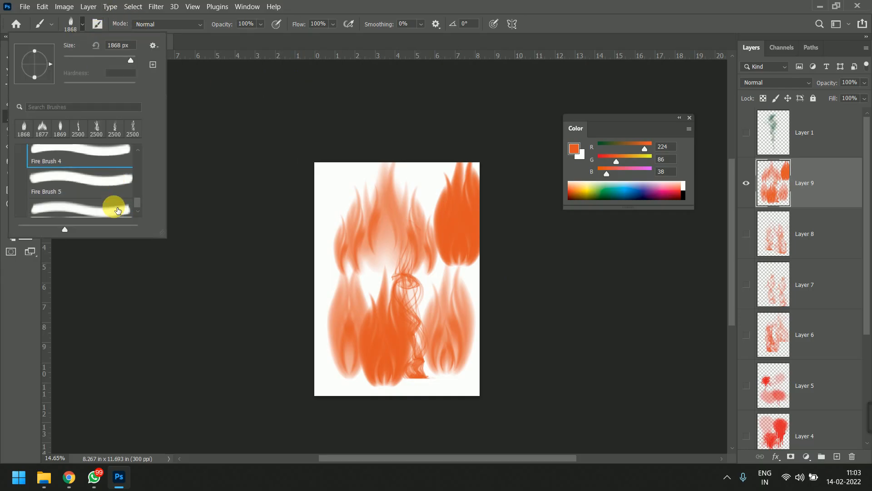
pyautogui.click(78, 191)
pyautogui.click(336, 208)
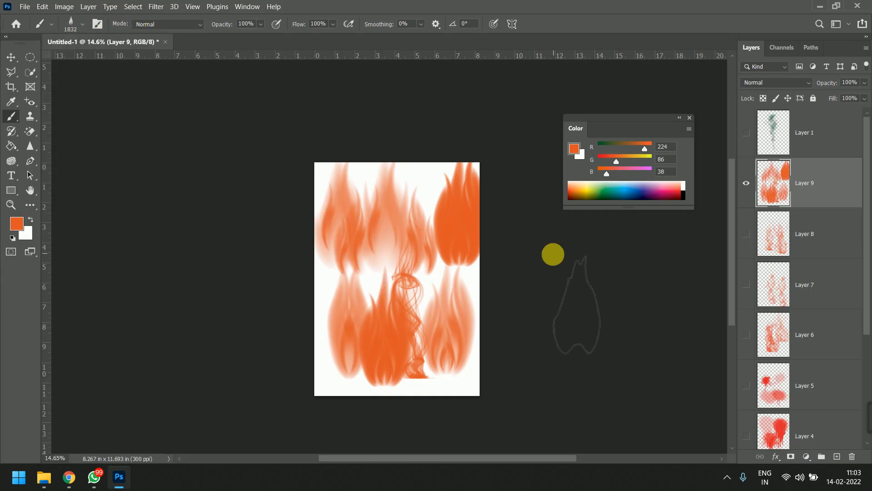
# Add an empty layer, hide Layer 9 and stamp an orange Fire Brush 5 flame in the canvas's lower-left corner
pyautogui.click(837, 456)
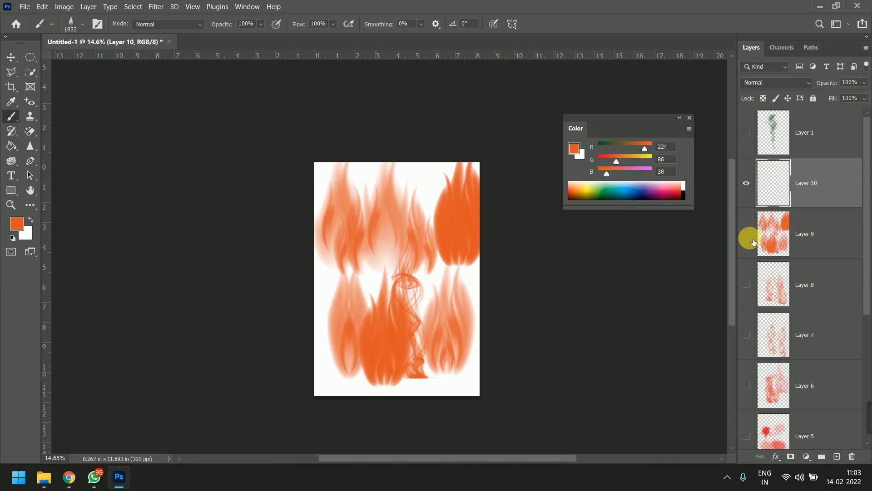
pyautogui.click(752, 240)
pyautogui.scroll(2, 359, 337)
pyautogui.click(340, 339)
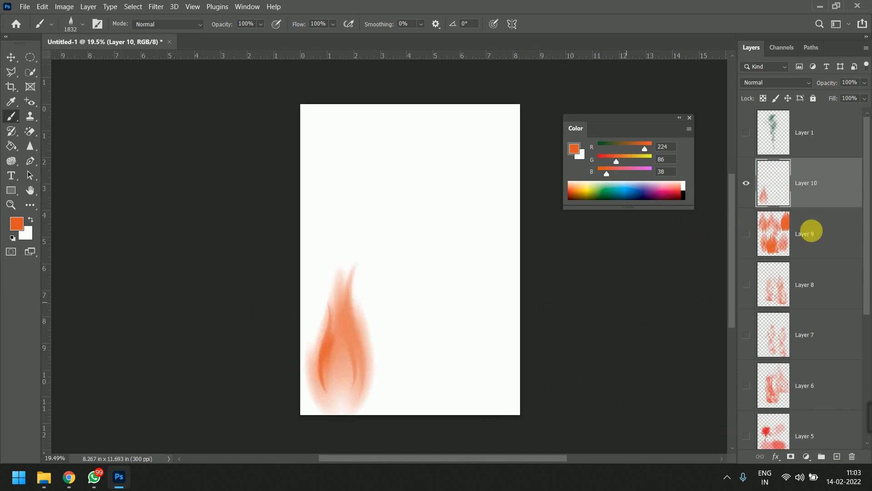
# Stamp a dark red (RGB 183, 0, 0) flame near the canvas centre and a brighter red one at its upper right
pyautogui.moveTo(605, 179); pyautogui.dragTo(586, 159)
pyautogui.click(650, 148)
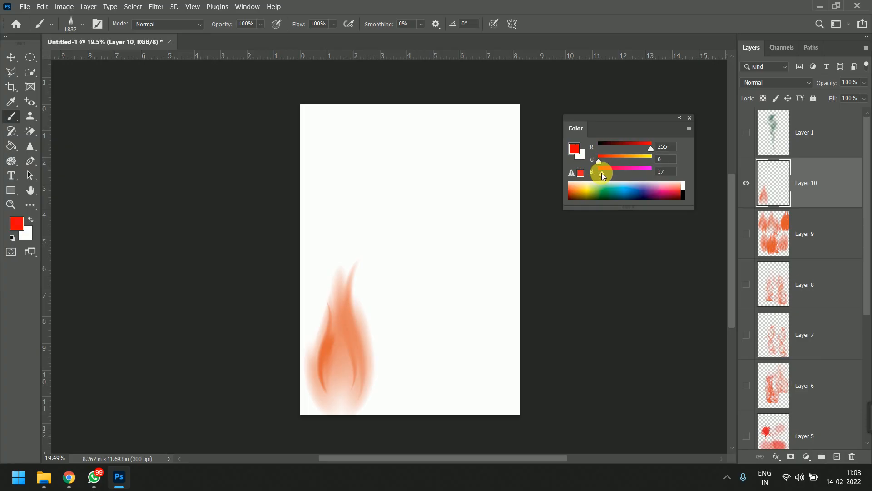
pyautogui.click(414, 234)
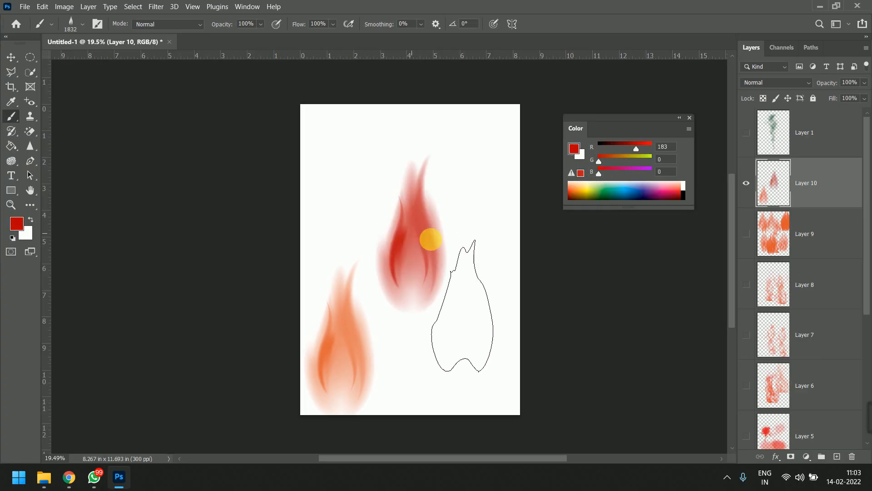
pyautogui.moveTo(640, 151); pyautogui.dragTo(645, 149)
pyautogui.click(485, 208)
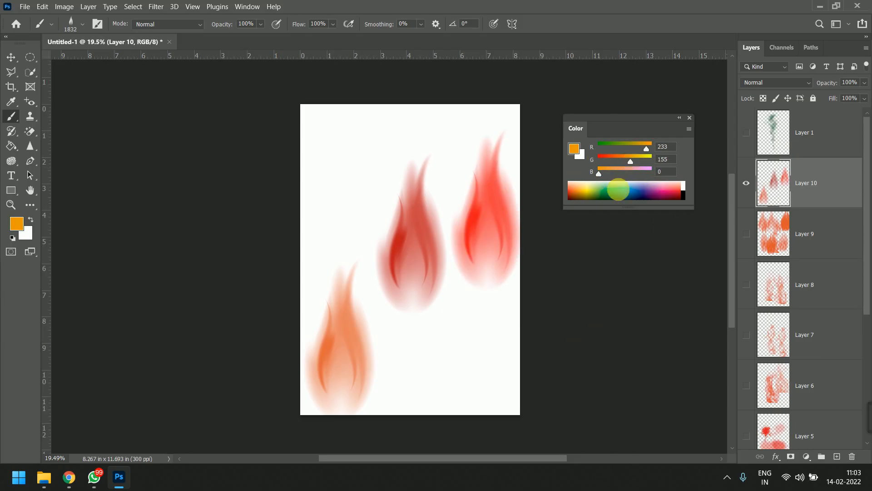
# Stamp an orange (RGB 233, 155, 0) flame near the canvas's bottom edge and overlay it with a red (RGB 255, 0, 0) one
pyautogui.click(440, 346)
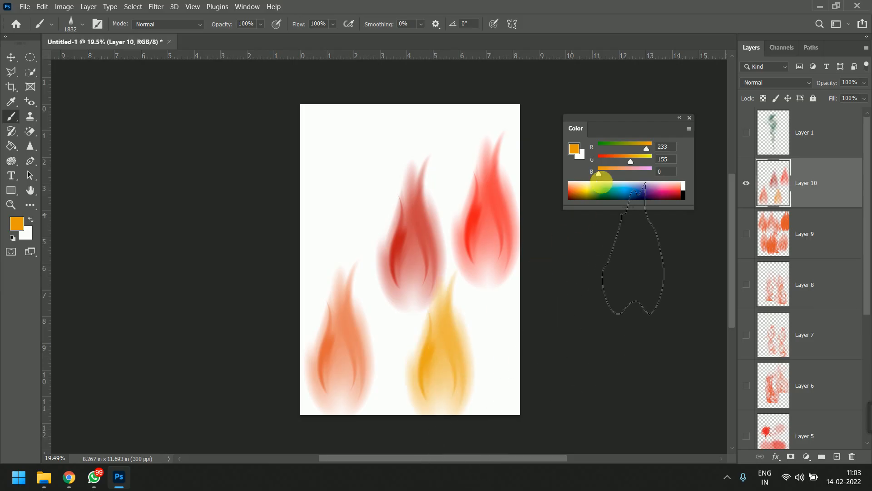
pyautogui.moveTo(631, 162); pyautogui.dragTo(609, 161)
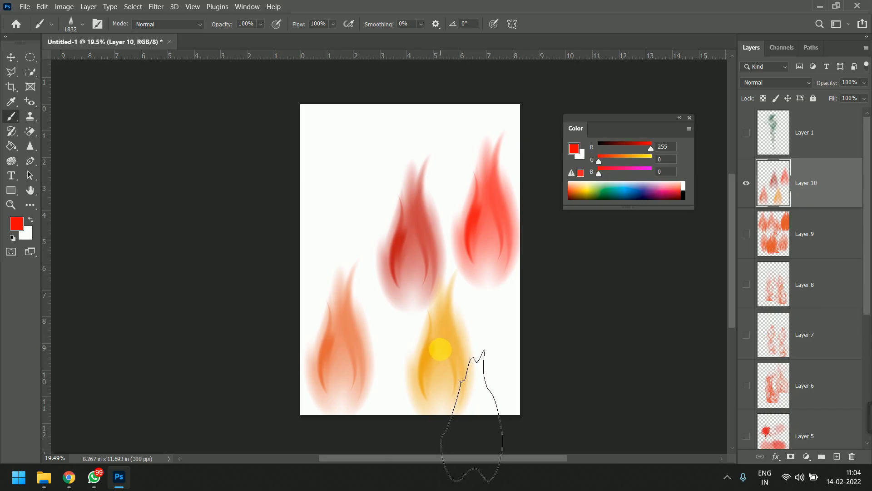
pyautogui.click(439, 350)
pyautogui.scroll(-3, 594, 369)
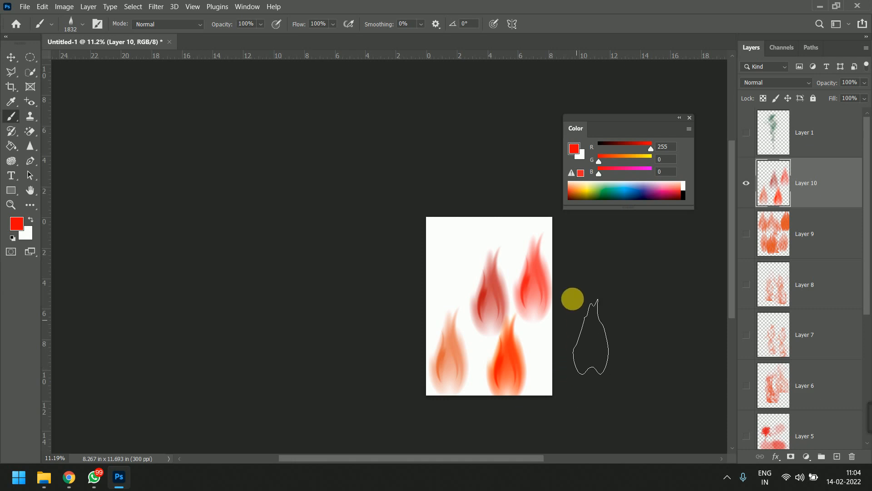
pyautogui.scroll(3, 554, 348)
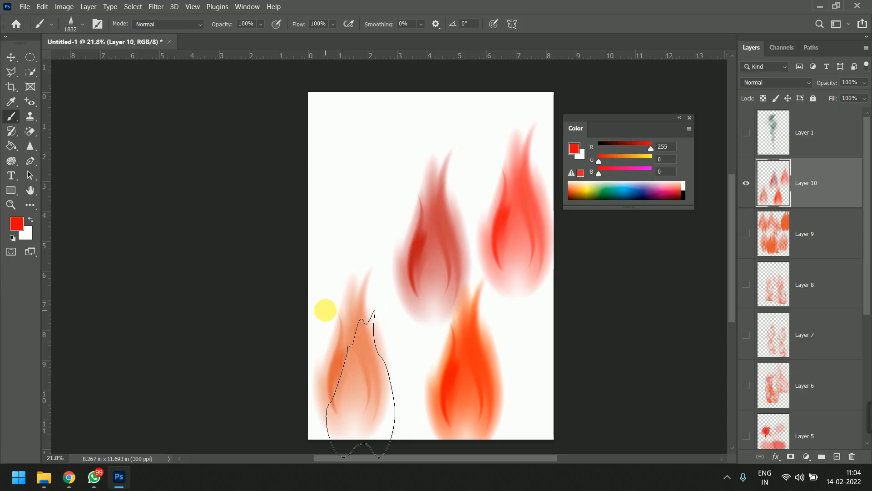
pyautogui.scroll(-2, 346, 317)
pyautogui.scroll(1, 347, 317)
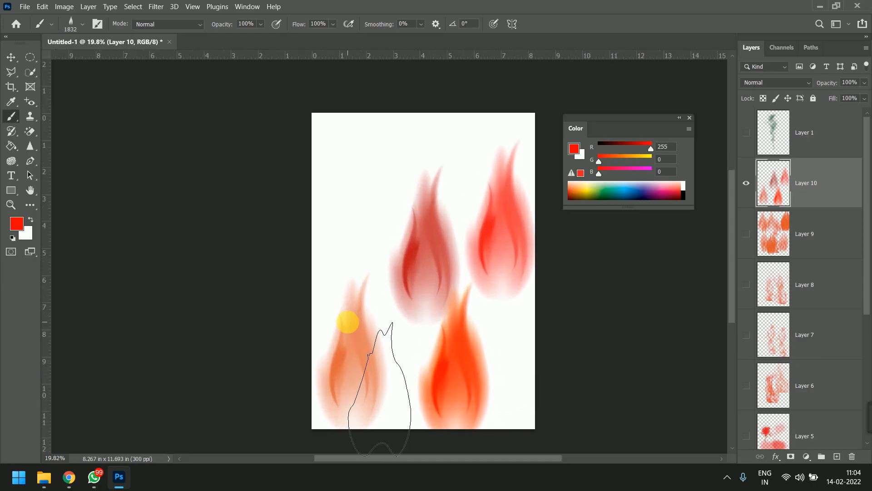